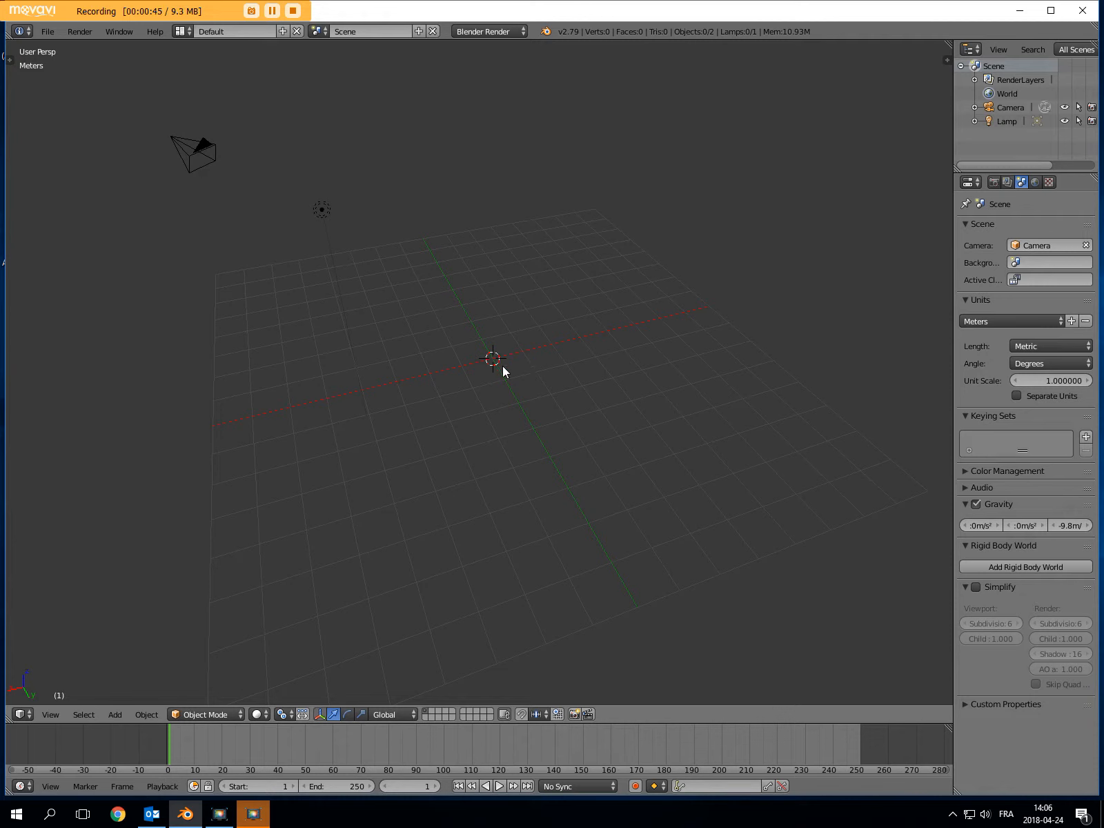
Try placing the 3D cursor by eye at the centre of the grid, checking its position from several angles
left_click(567, 361)
left_click(535, 428)
left_click(445, 414)
middle_click_drag(496, 417, 456, 356)
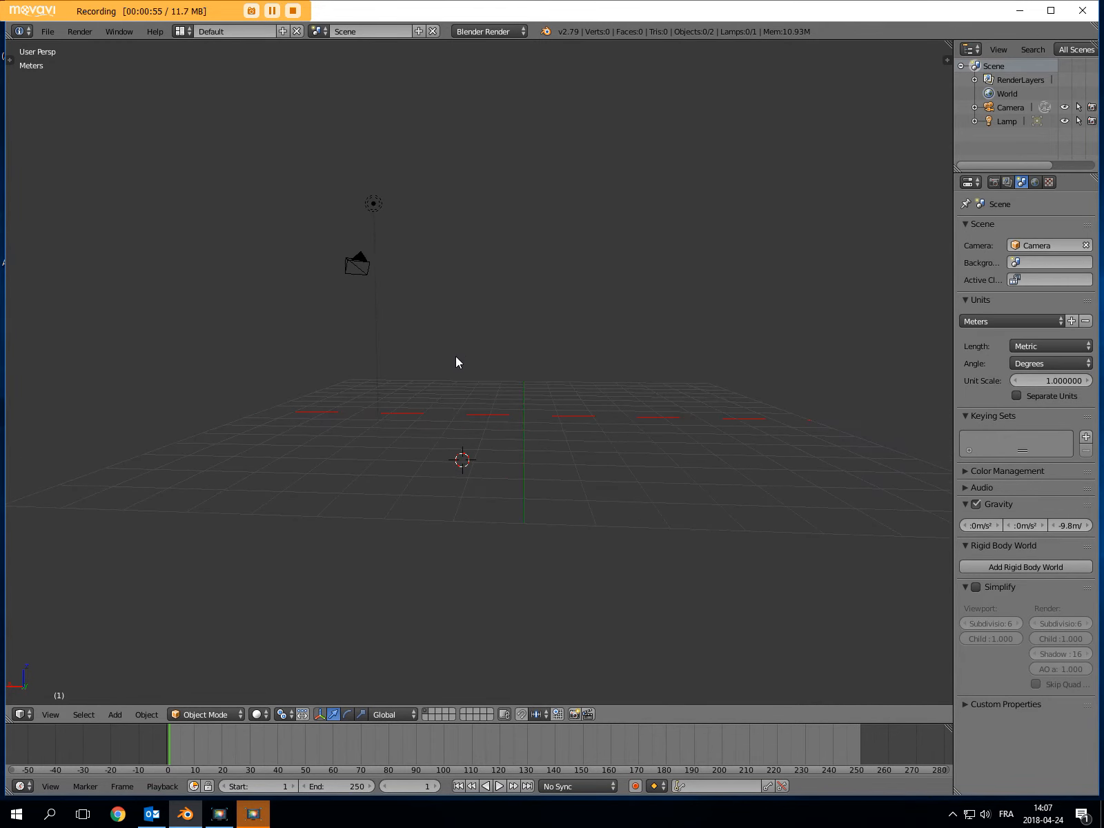
left_click(519, 431)
left_click(524, 416)
middle_click_drag(547, 421, 522, 538)
middle_click_drag(559, 462, 495, 353)
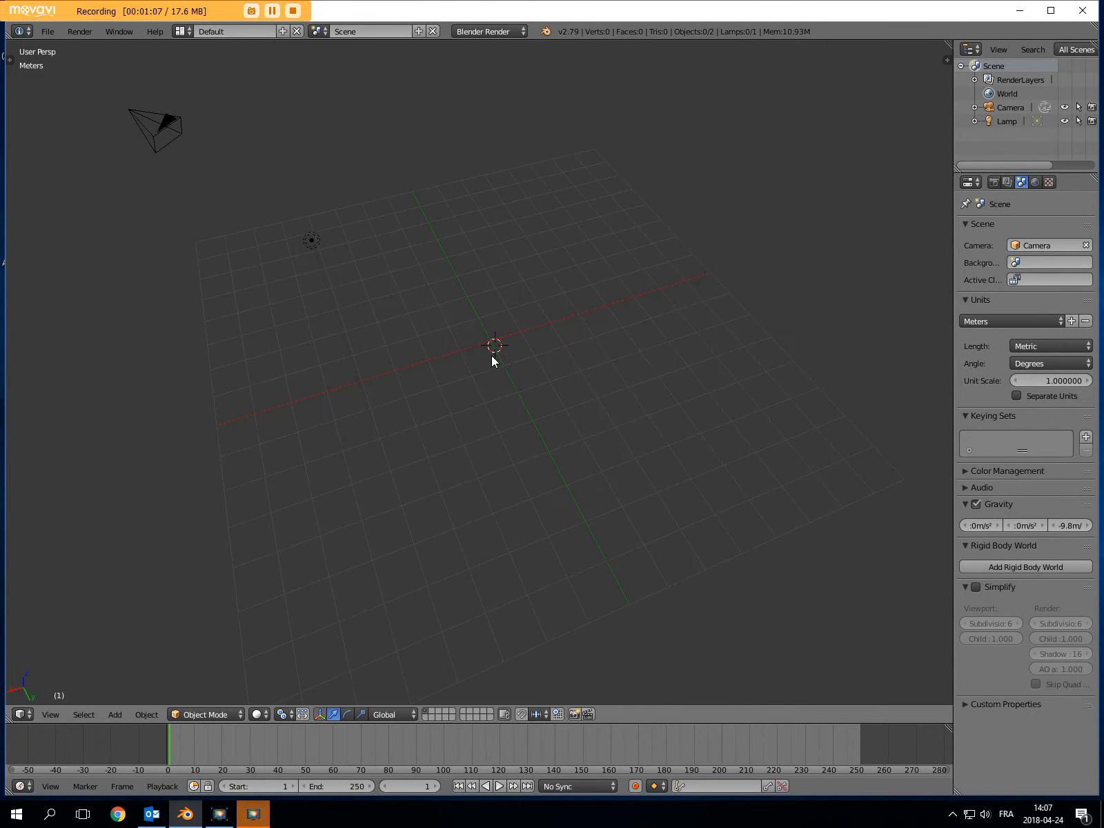
Show the 3D view's properties and set the 3D cursor location to 0 m on X, Y and Z
left_click(50, 714)
mouse_move(83, 715)
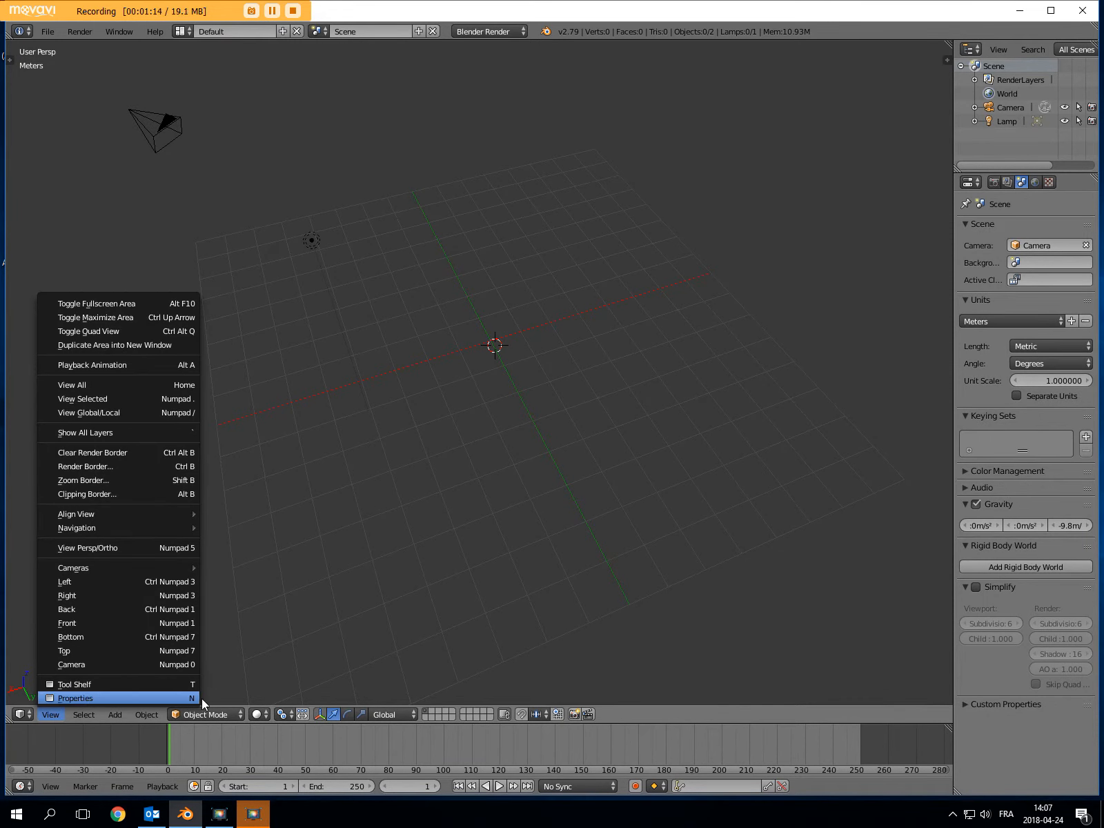
left_click(80, 697)
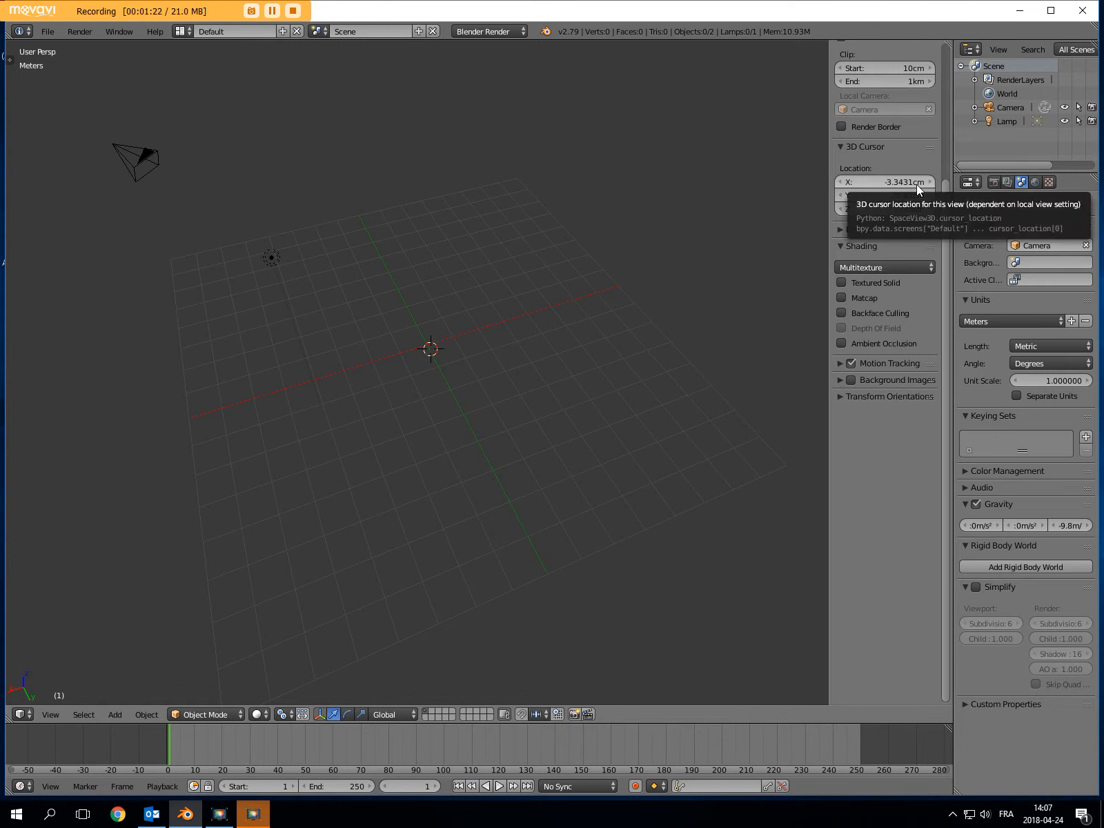
left_click(894, 180)
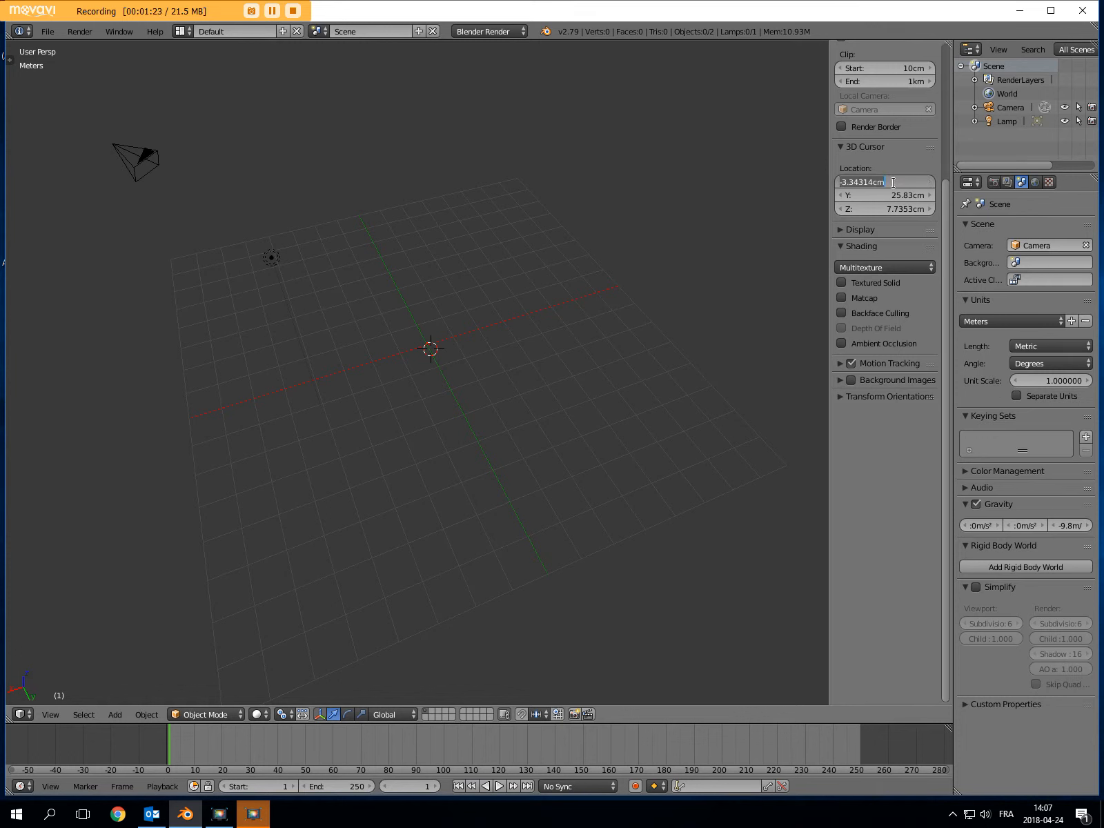
type("0")
key("Return")
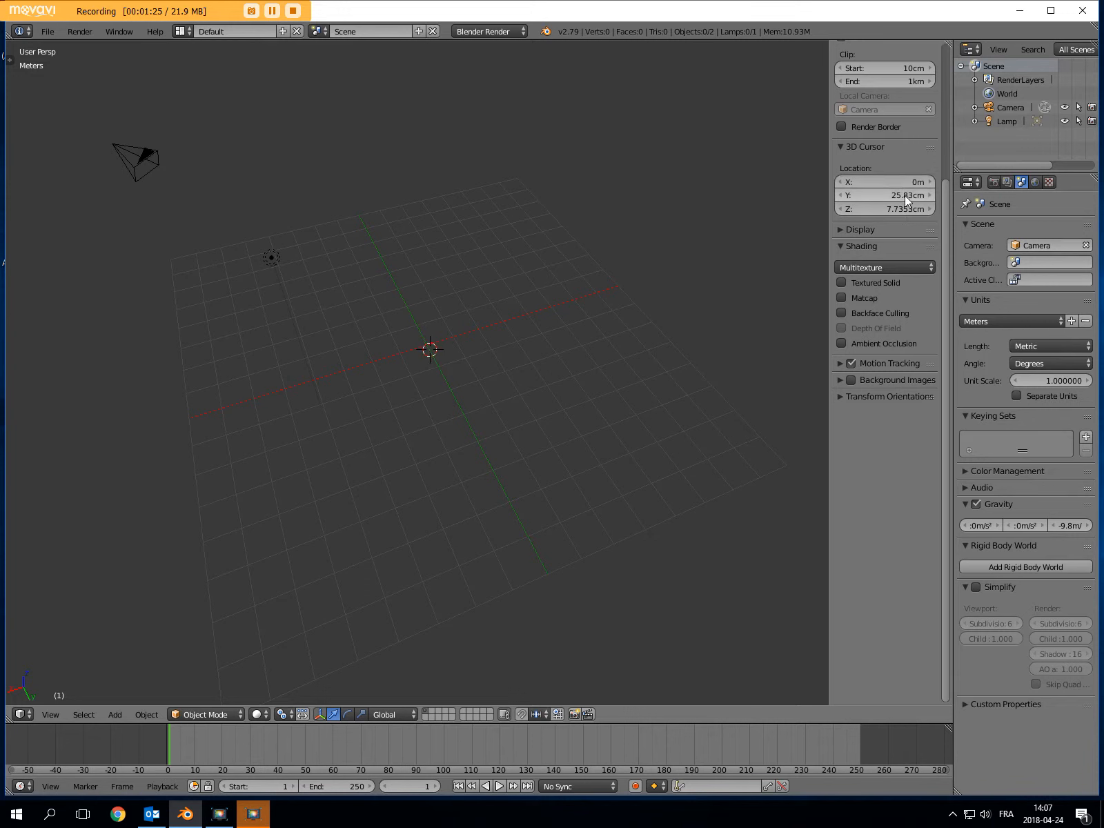
left_click(905, 194)
type("0")
key("Return")
left_click(905, 209)
type("0")
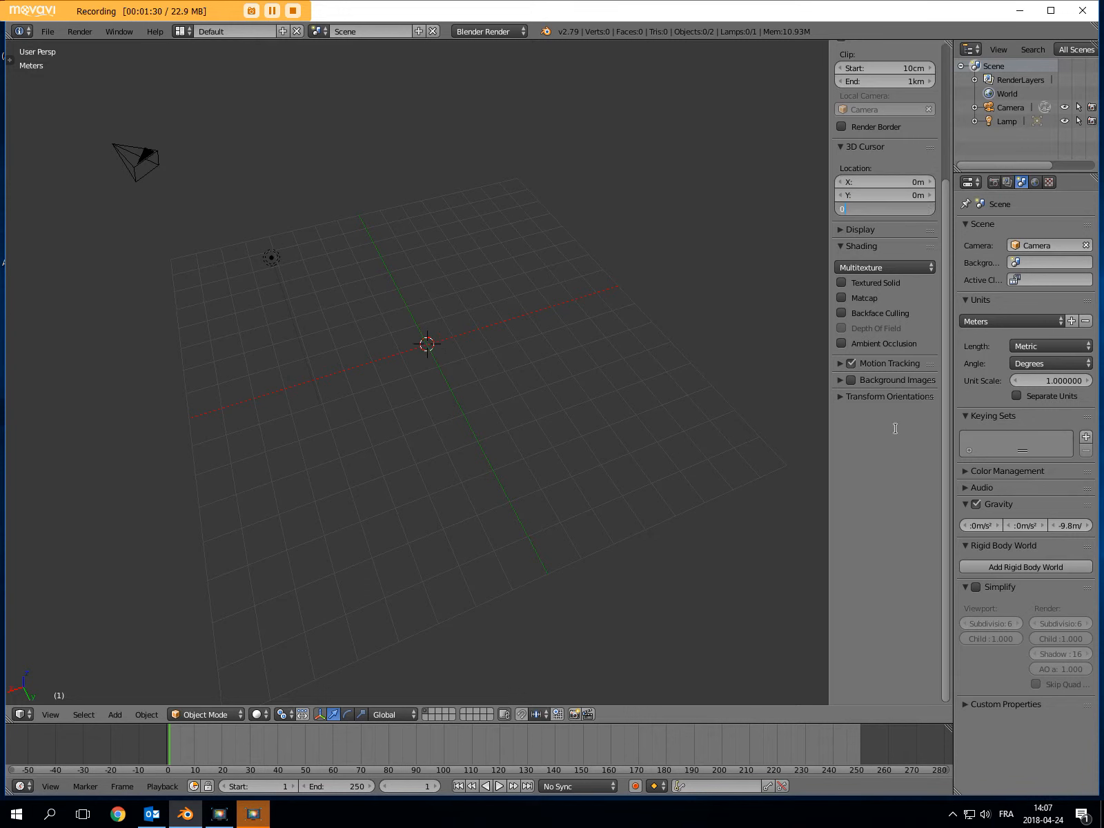
key("Return")
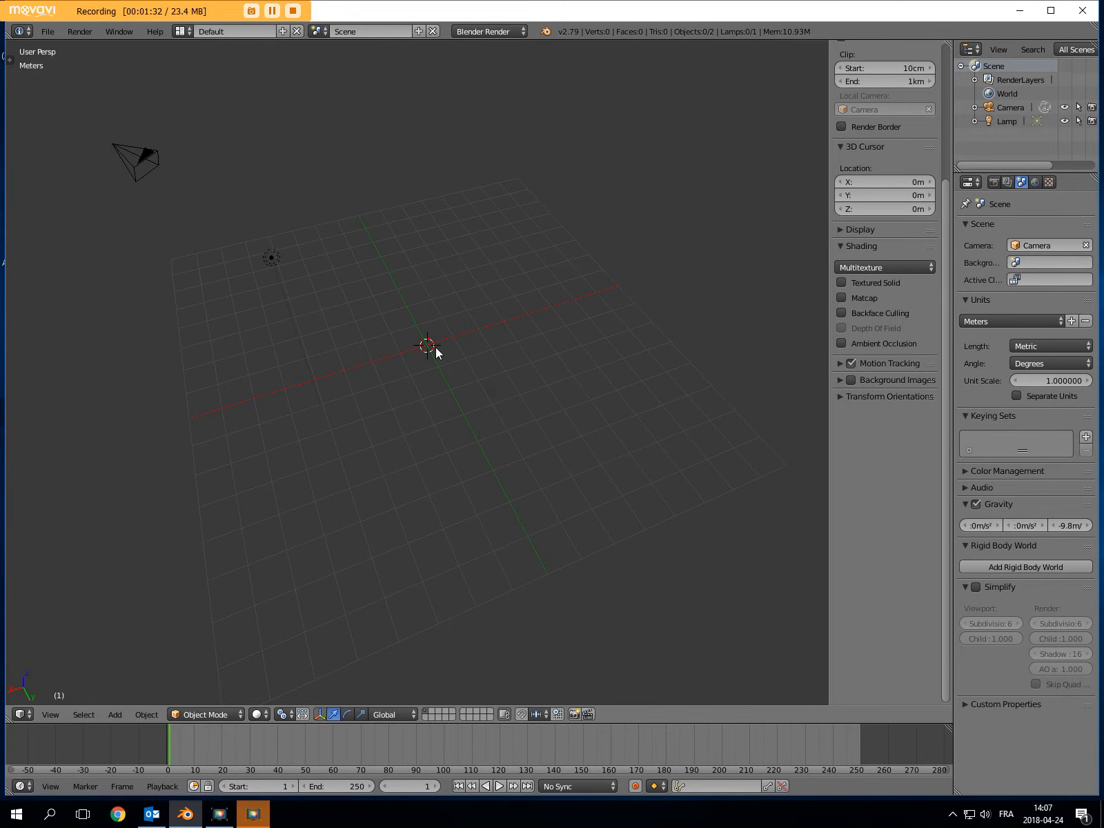
Displace the 3D cursor freehand from the origin and bring it back to the world origin
middle_click_drag(436, 346, 460, 354)
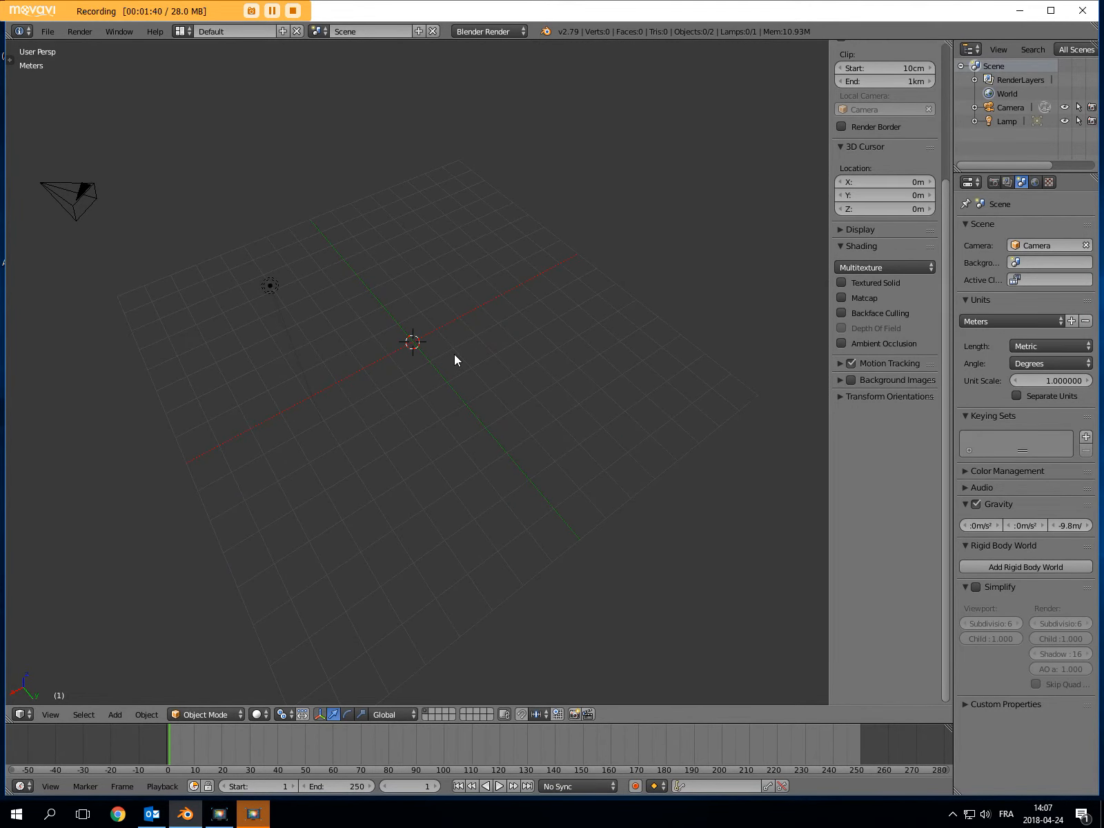
left_click(494, 366)
key("shift+c")
middle_click_drag(608, 359, 692, 421)
left_click(676, 286)
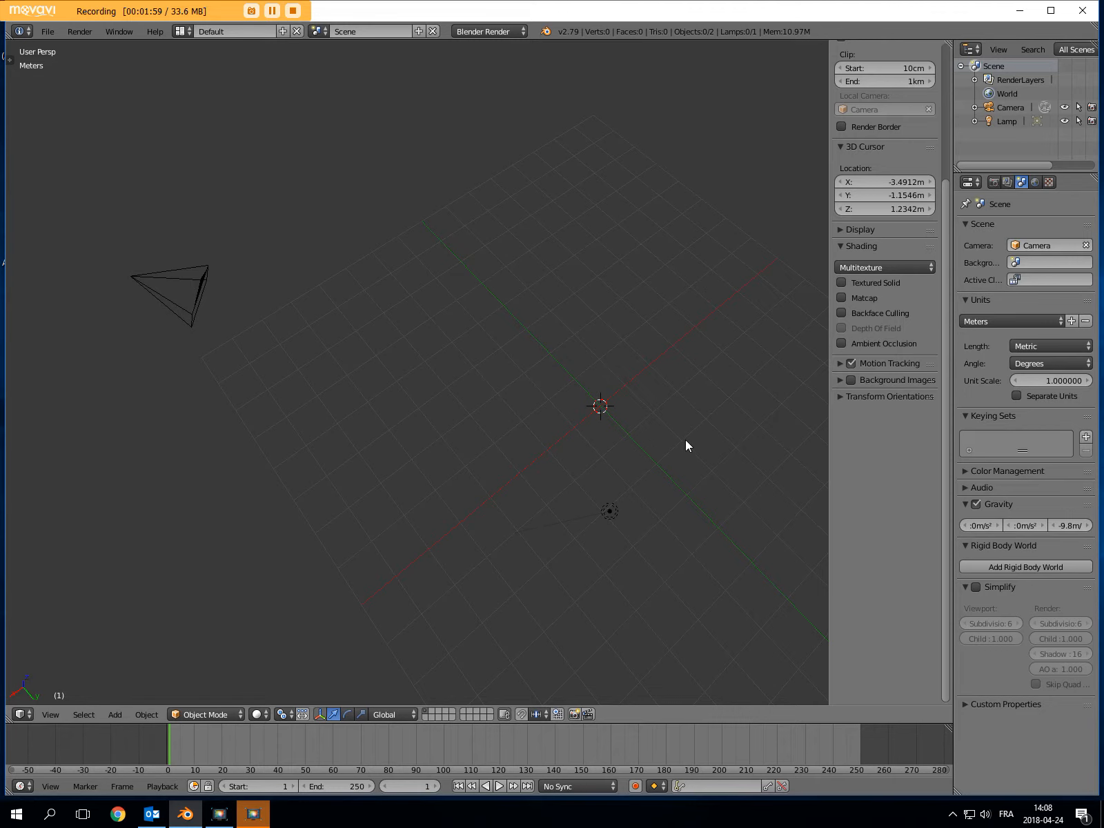
middle_click_drag(687, 436, 487, 341)
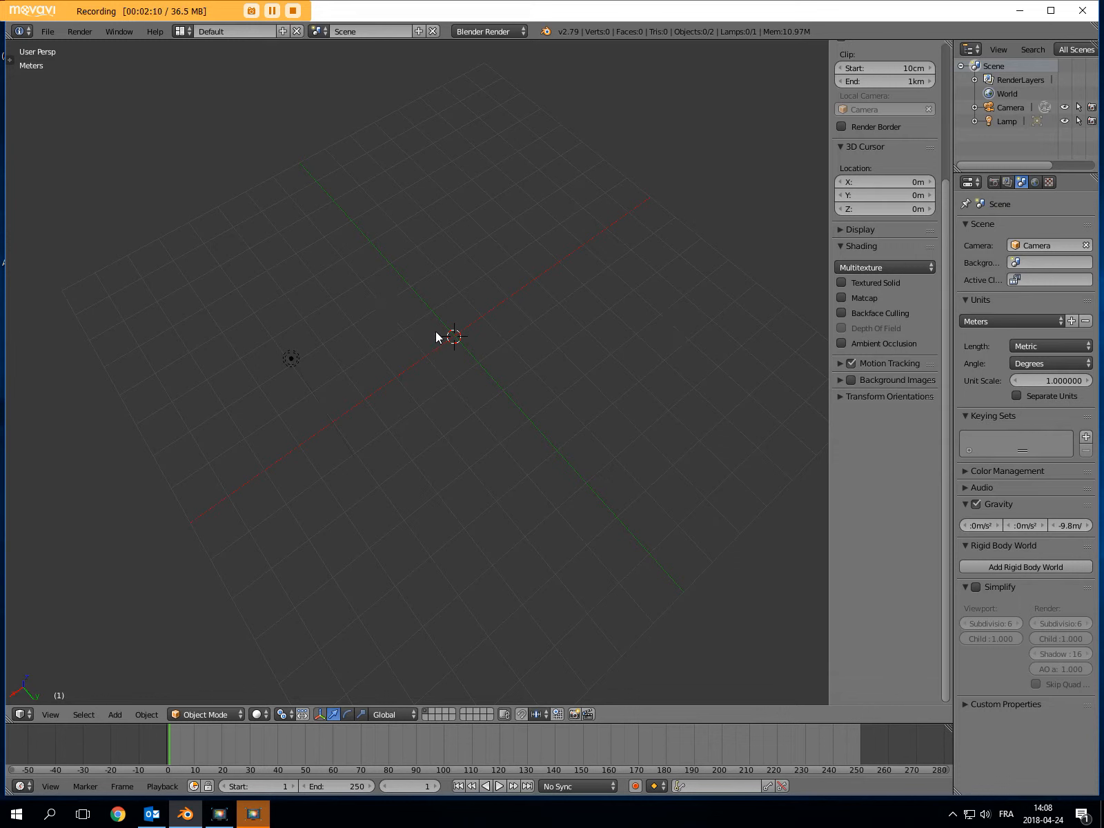
Show the tool shelf of the 3D view and display its tools for creating primitives
left_click(49, 716)
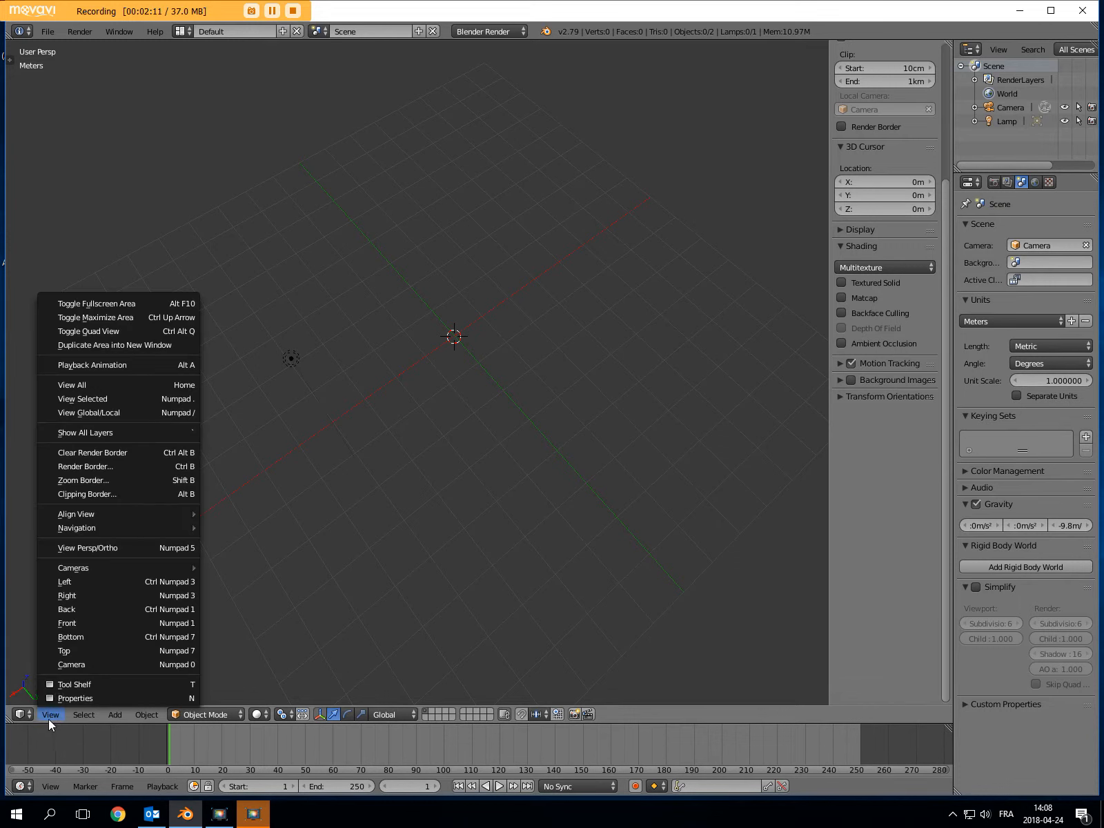
left_click(108, 684)
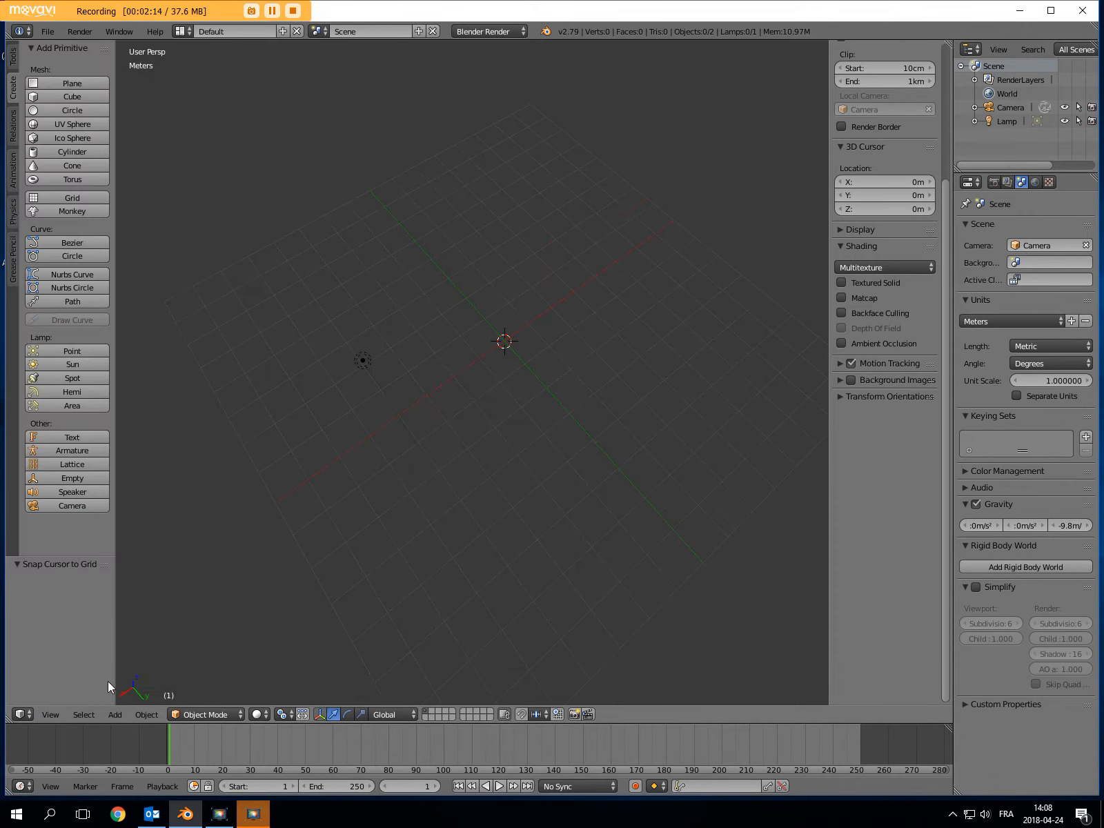
left_click(12, 61)
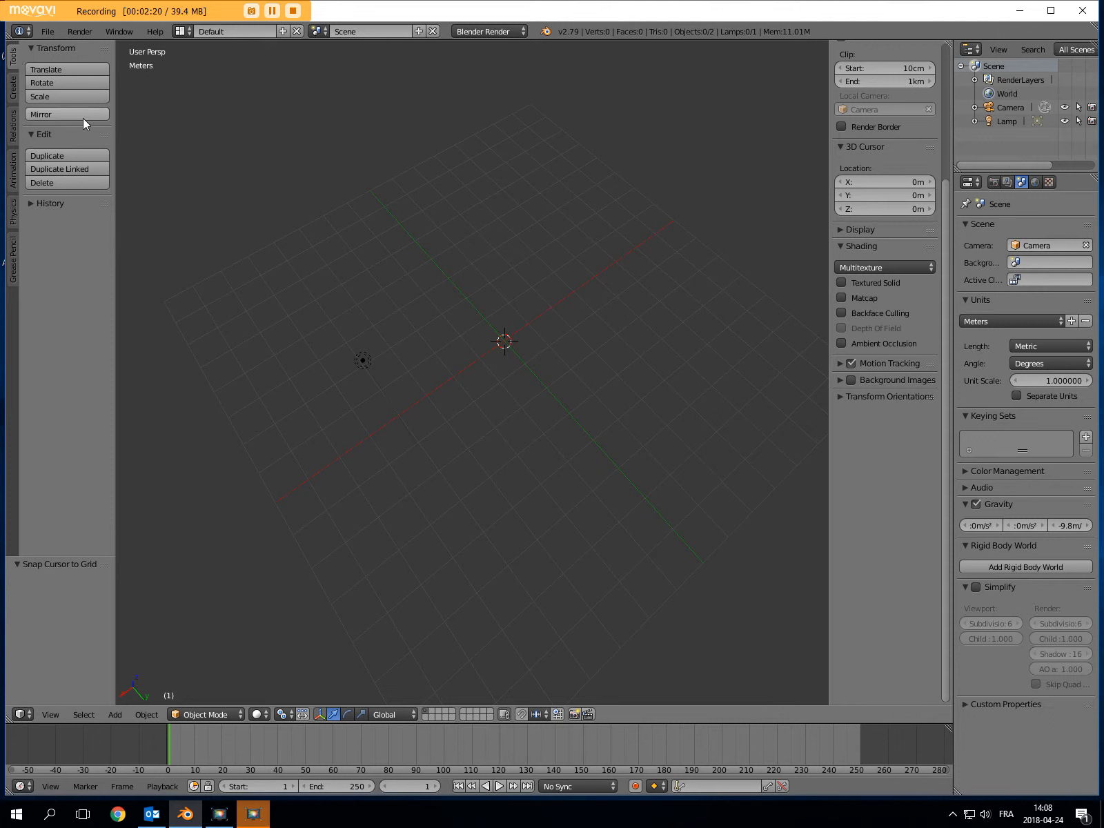
left_click(14, 91)
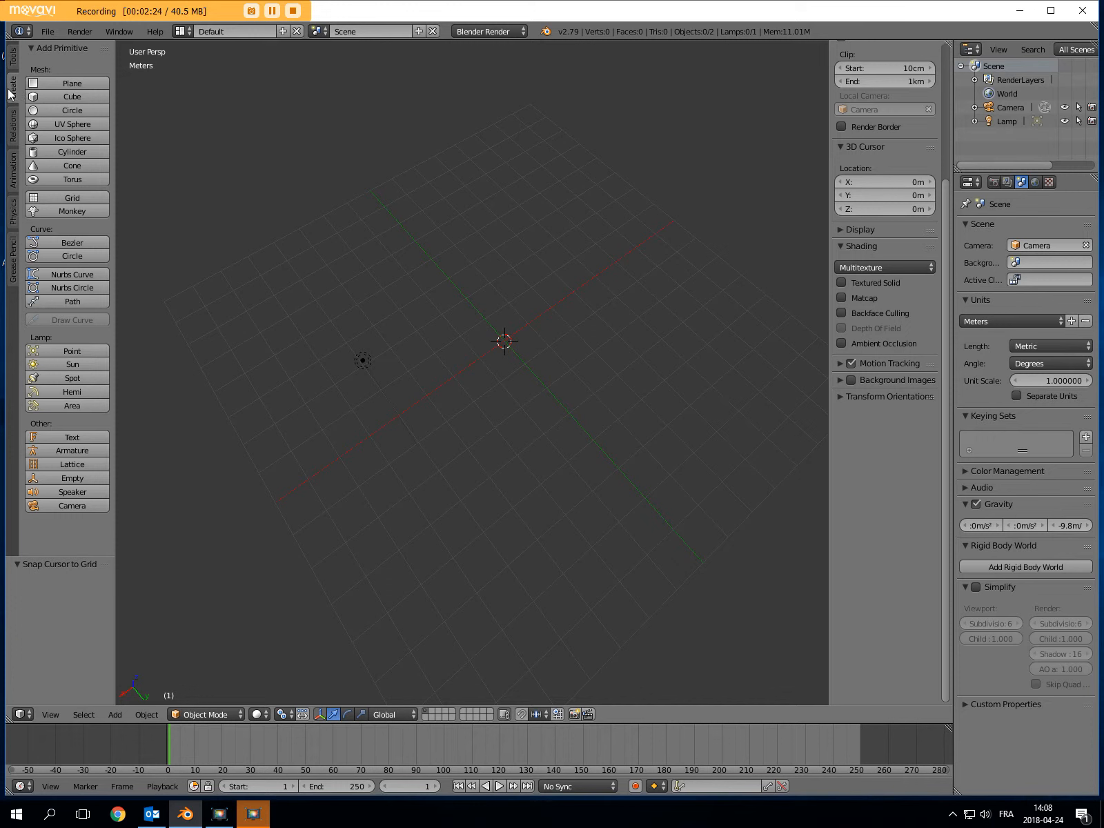
Add a trial cube at the 3D cursor, switch the selection between lamp and cube, and delete the cube
left_click(73, 97)
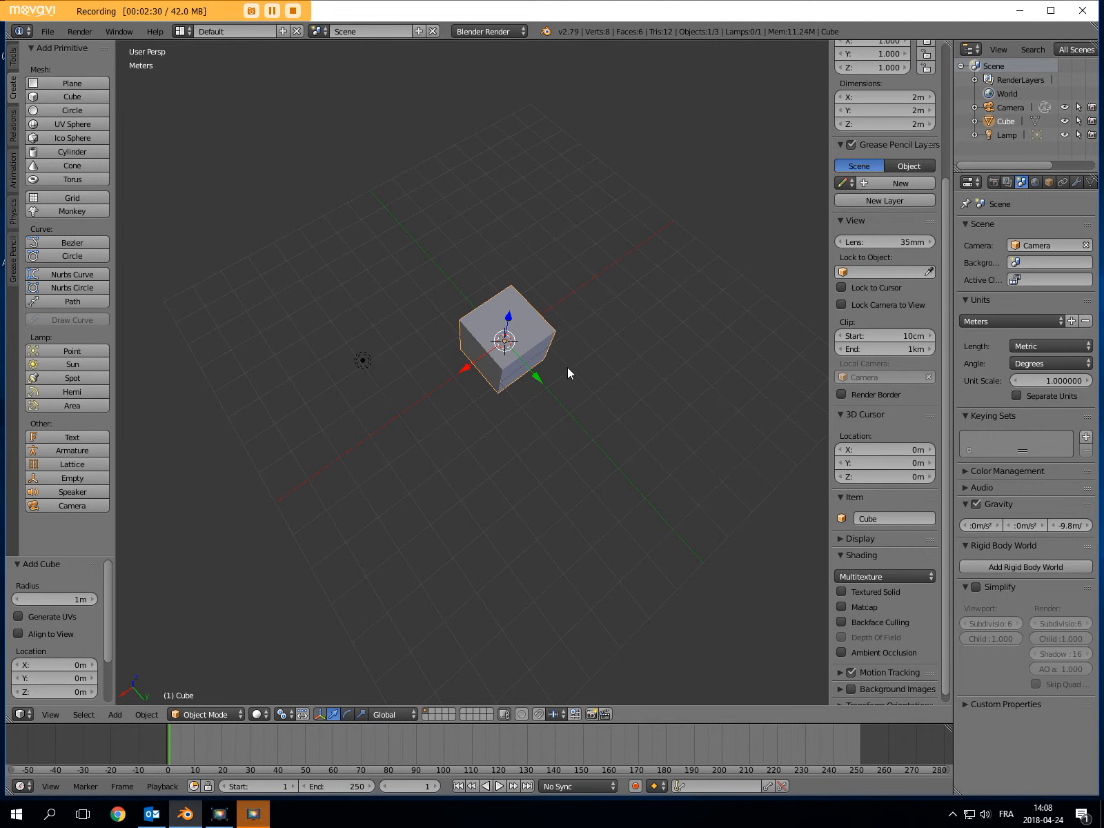
middle_click_drag(600, 369, 477, 282)
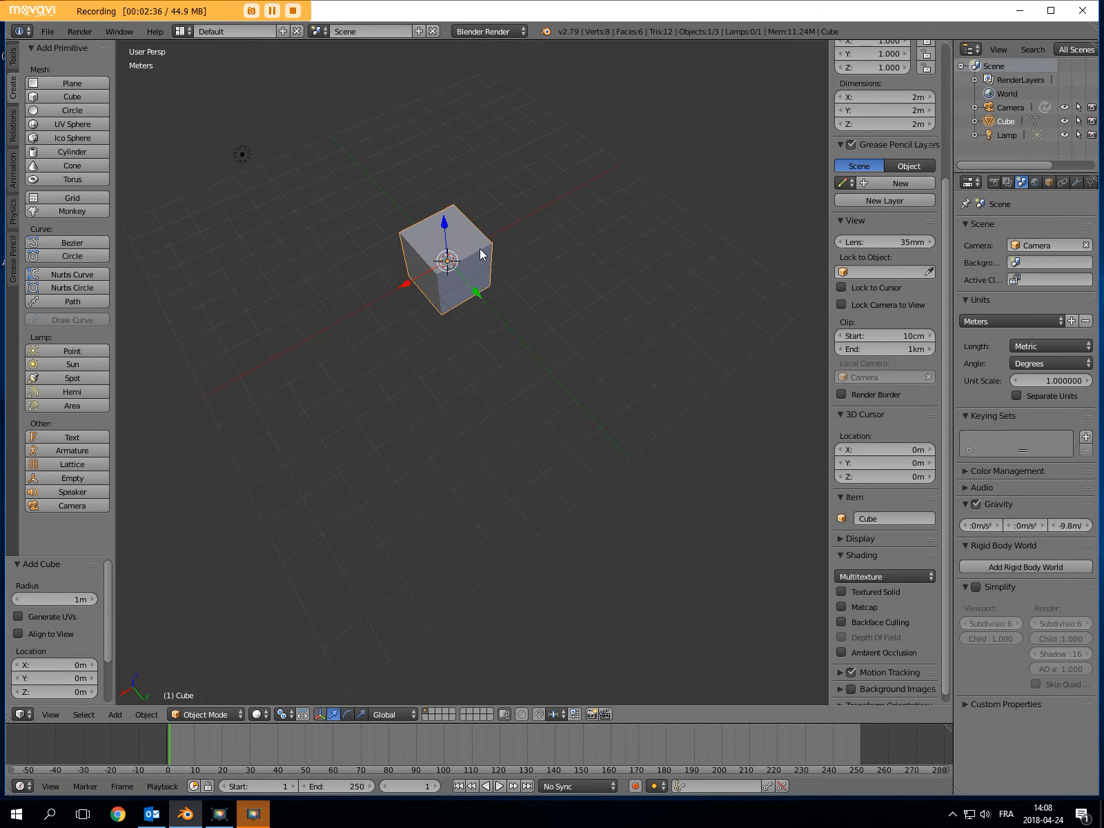
right_click(242, 153)
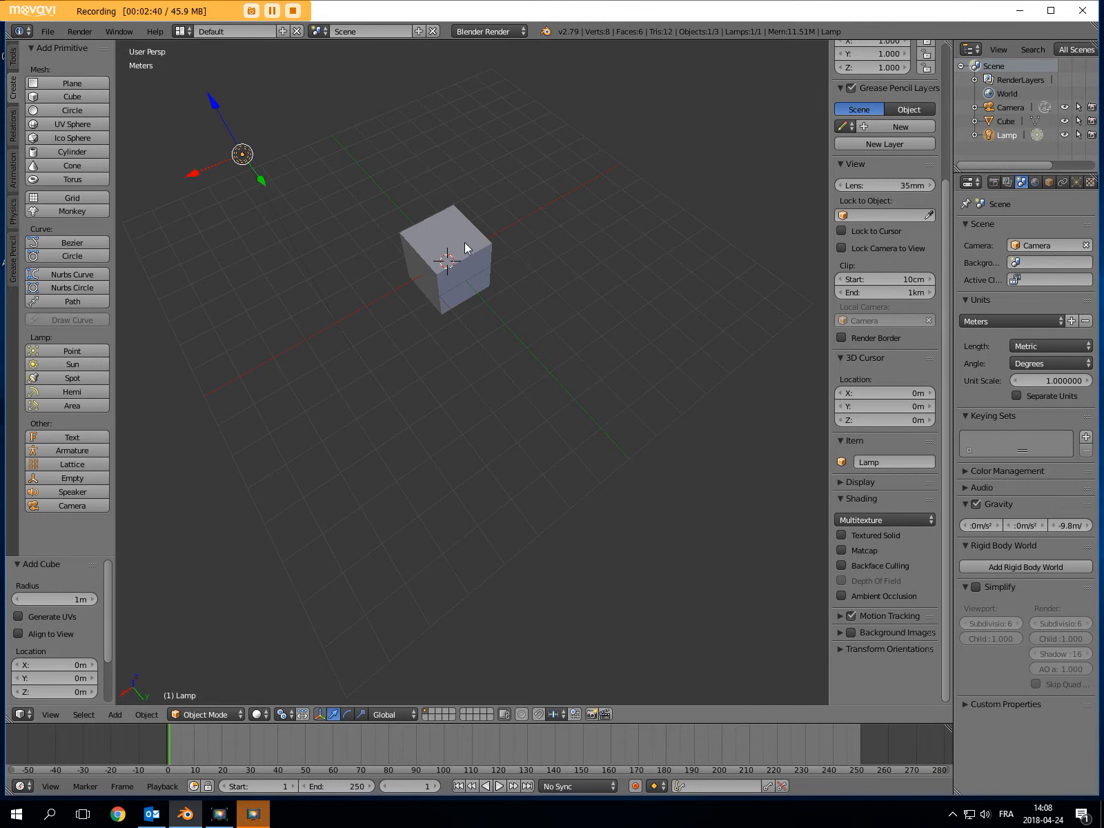
right_click(442, 257)
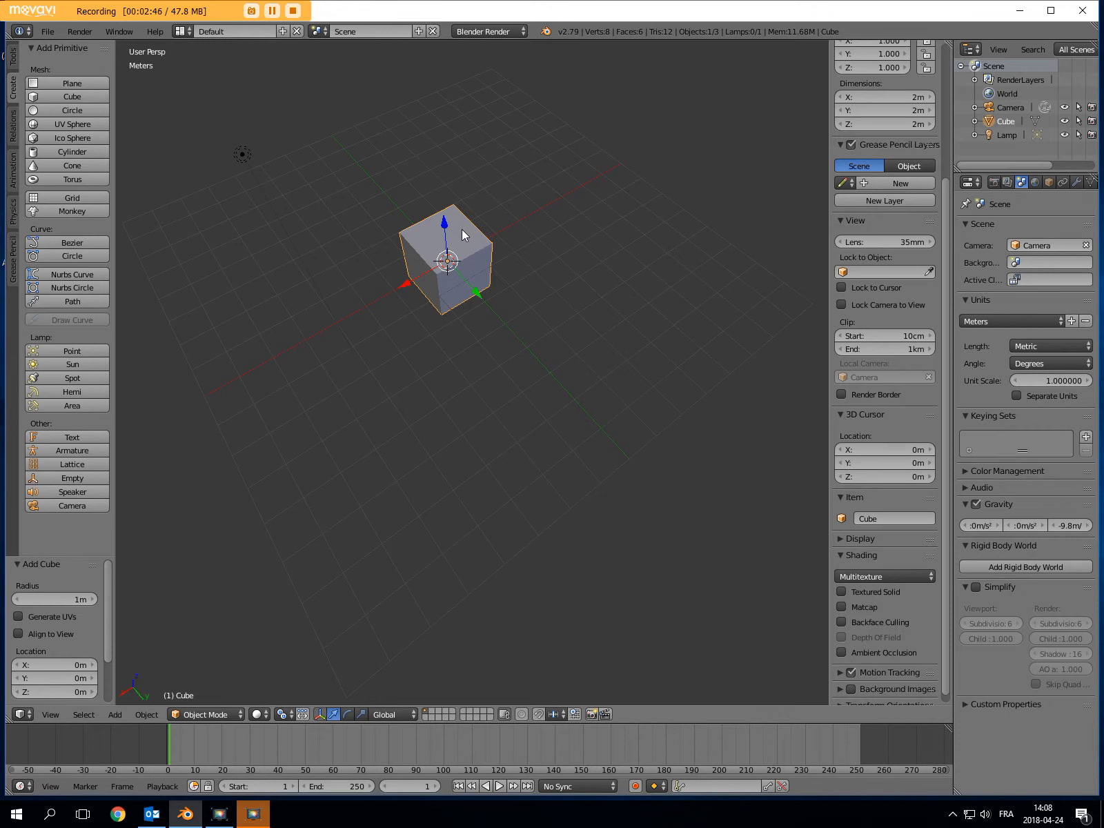
key("x")
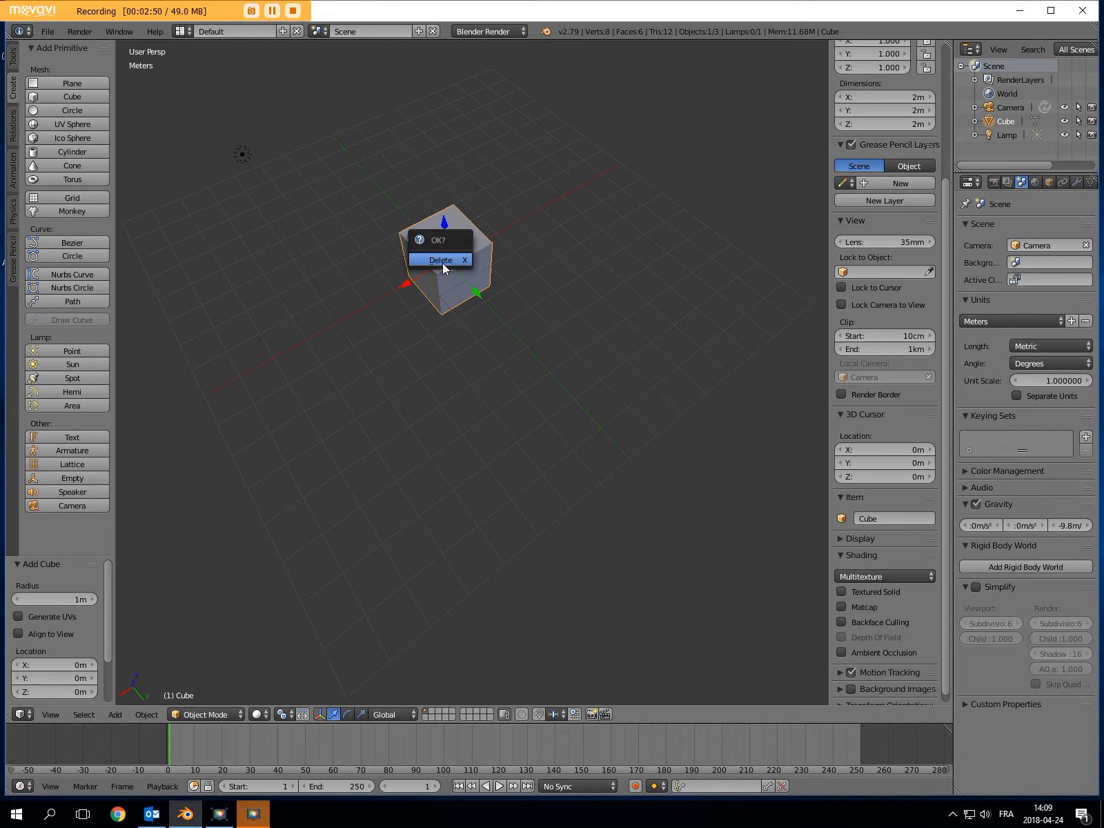
left_click(440, 259)
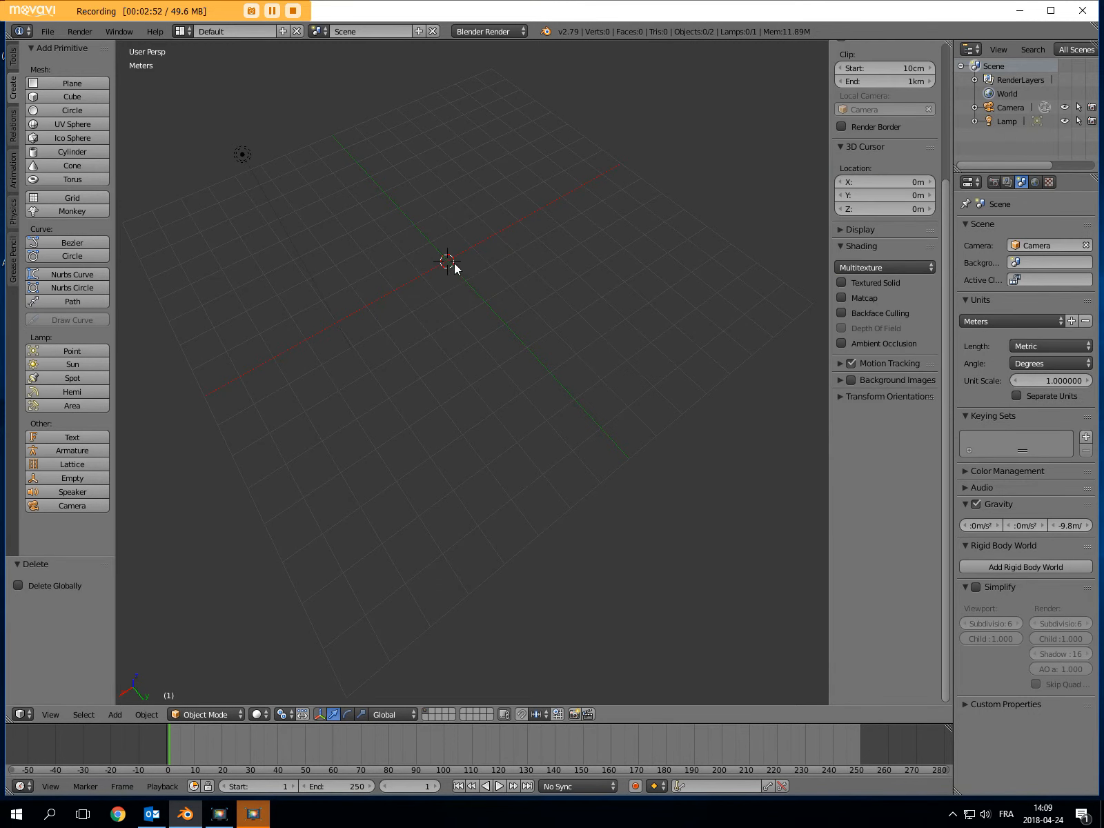
Add a cube mesh at the 3D cursor and set its radius to 2 m
left_click(64, 95)
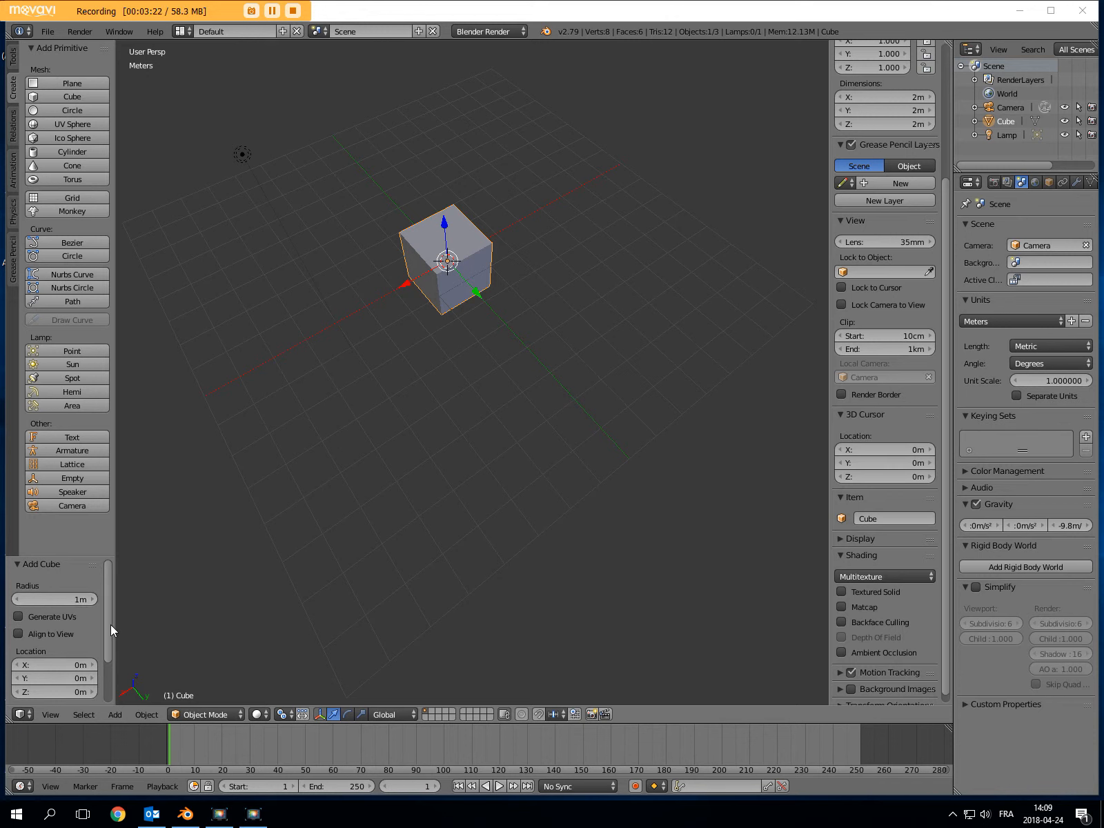
mouse_move(107, 622)
left_mouse_down()
mouse_move(117, 674)
mouse_move(110, 599)
left_mouse_up()
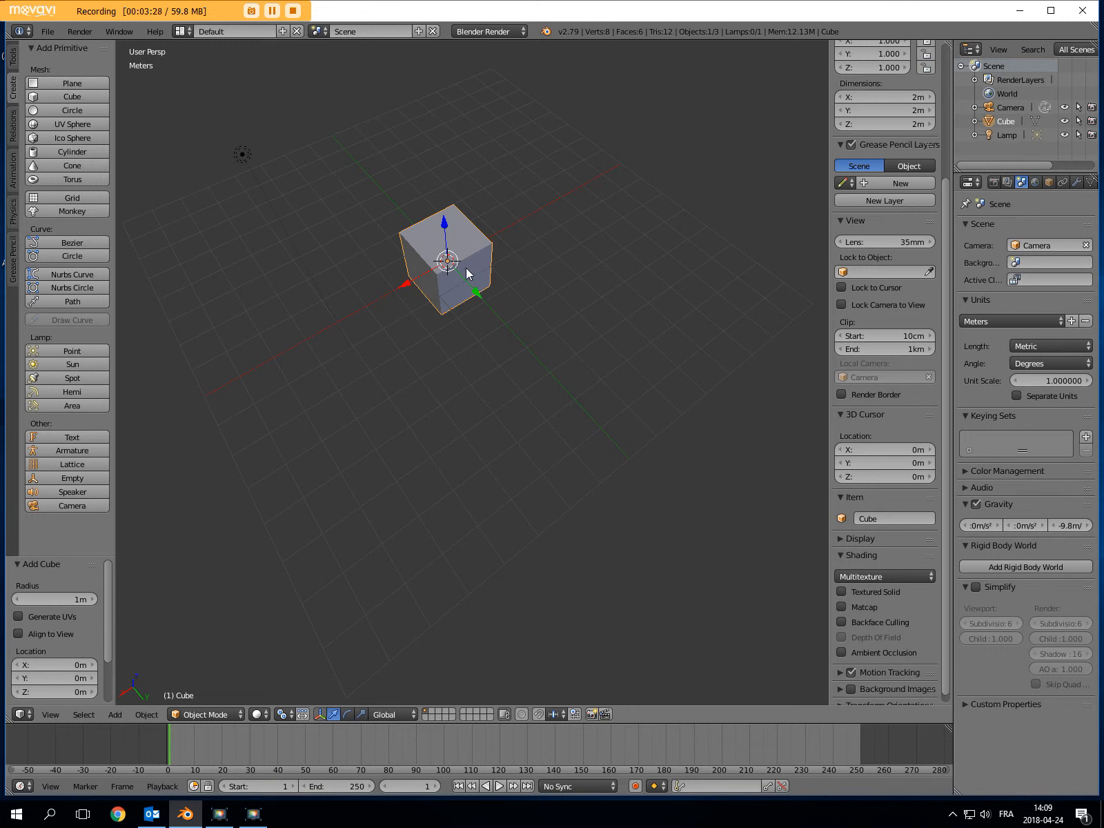
mouse_move(94, 601)
left_mouse_down()
mouse_move(78, 599)
mouse_move(127, 595)
mouse_move(38, 599)
mouse_move(95, 599)
mouse_move(80, 602)
left_mouse_up()
left_click(51, 600)
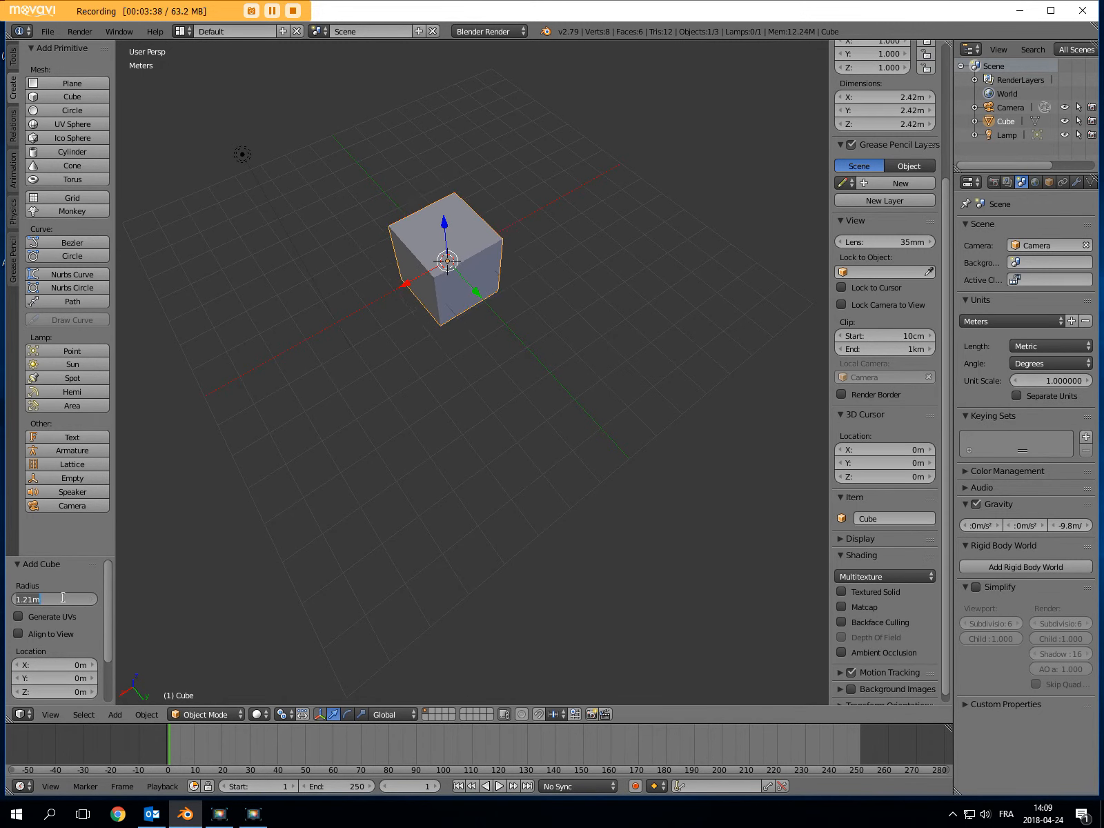
type("2")
key("Return")
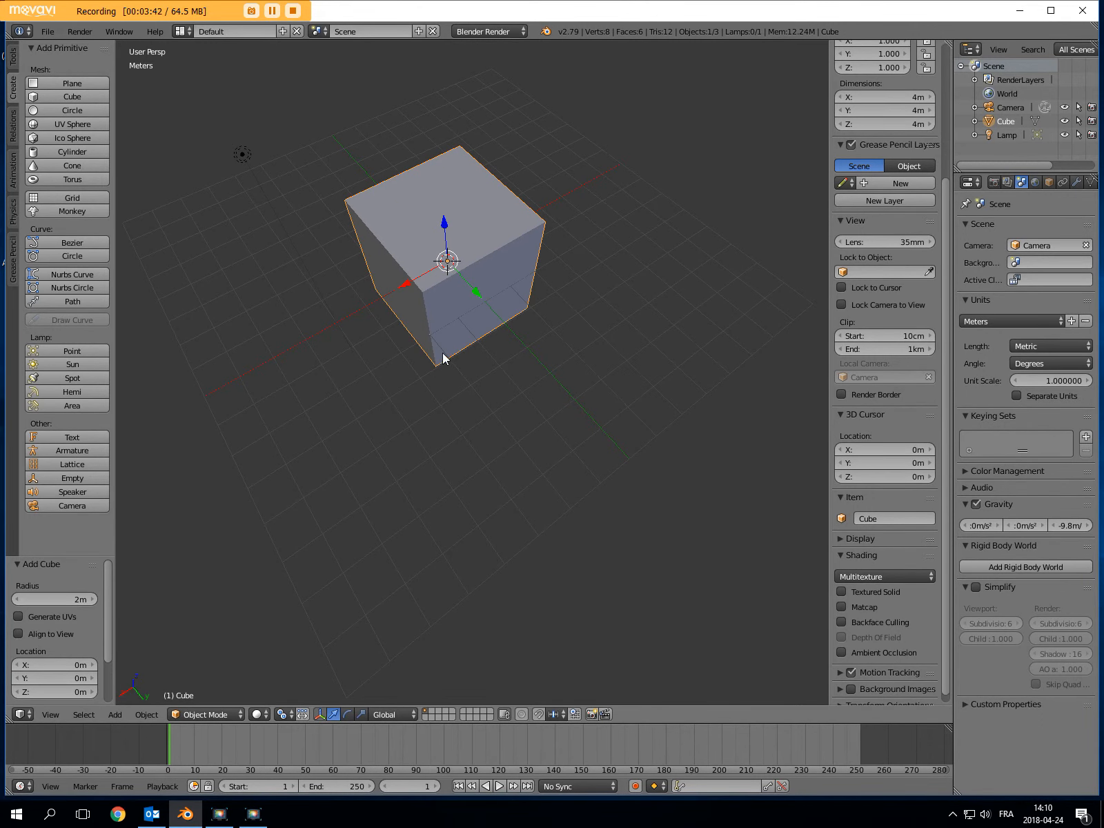
Try the rotate and scale manipulators on the cube and return to the translate manipulator
middle_click_drag(441, 351, 534, 328)
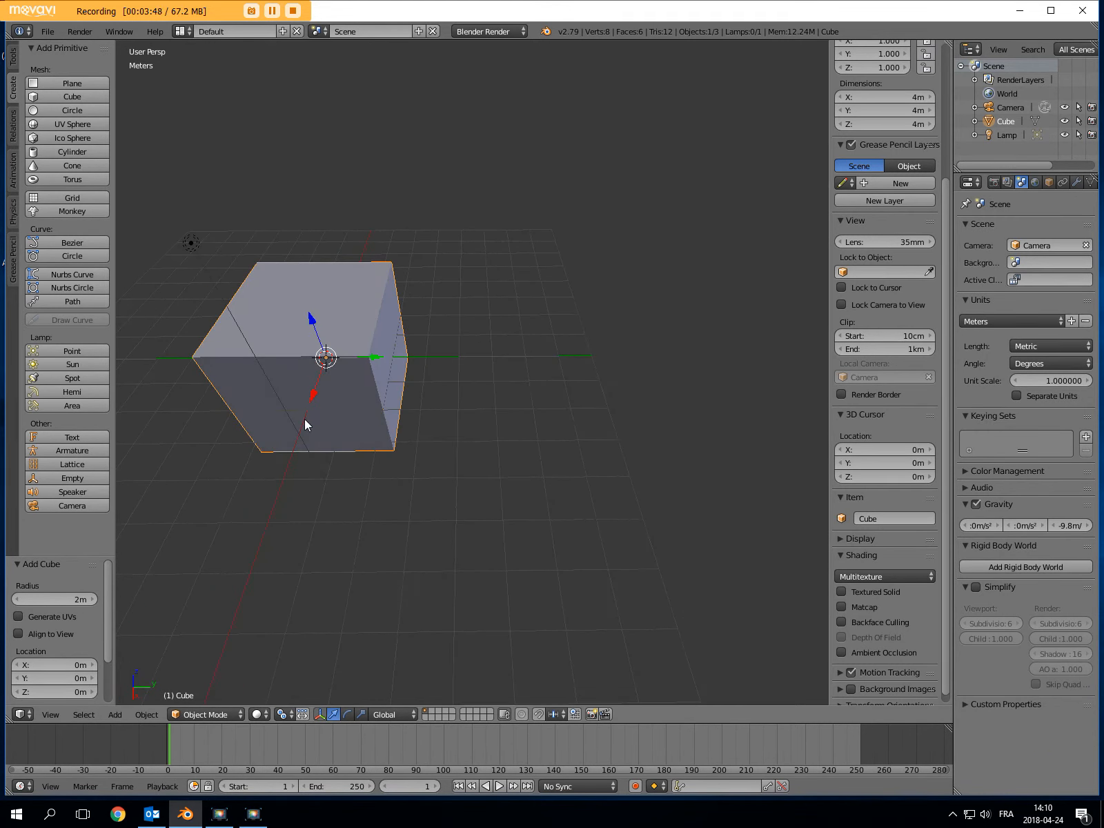
middle_click_drag(345, 414, 321, 419)
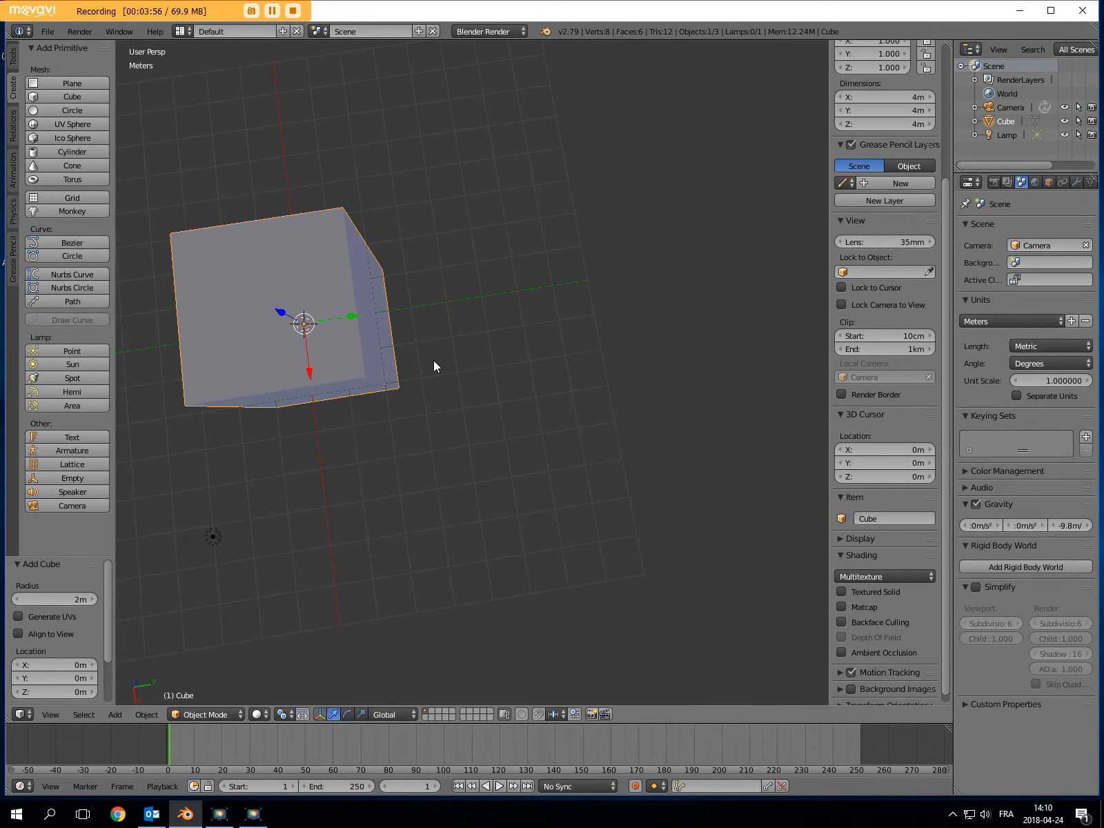
middle_click_drag(340, 452, 268, 377)
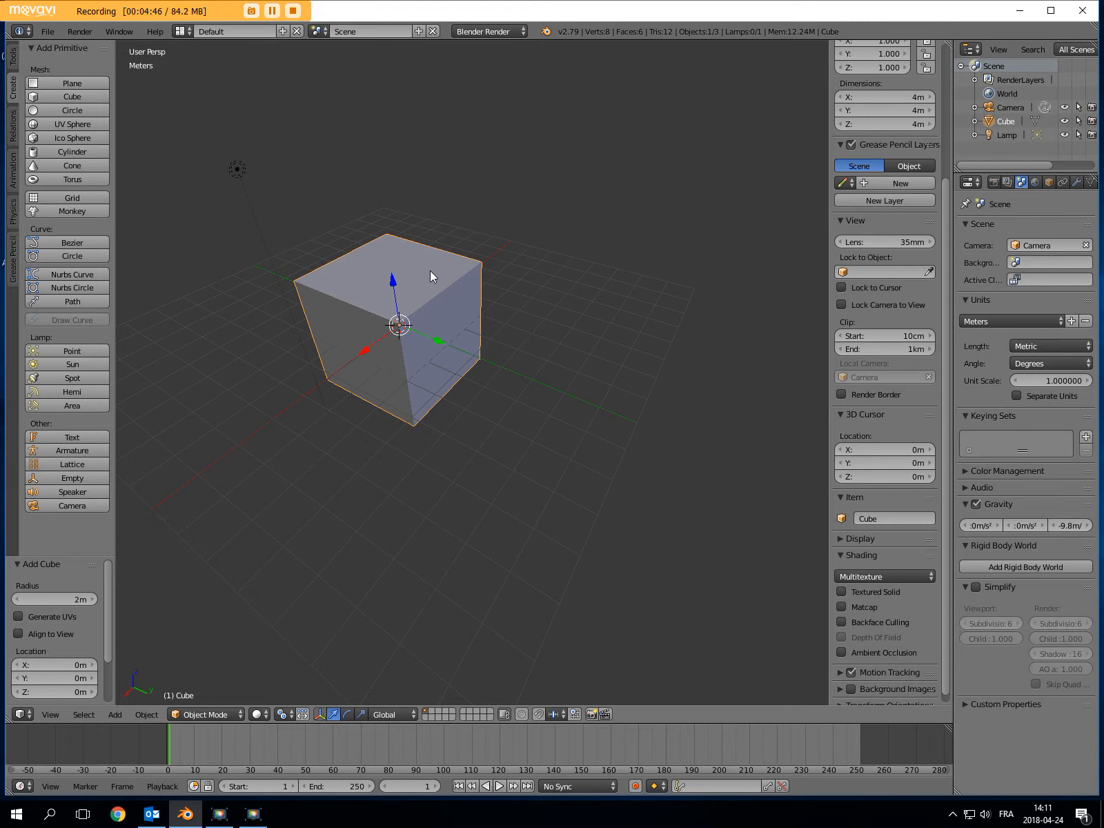
left_click(347, 714)
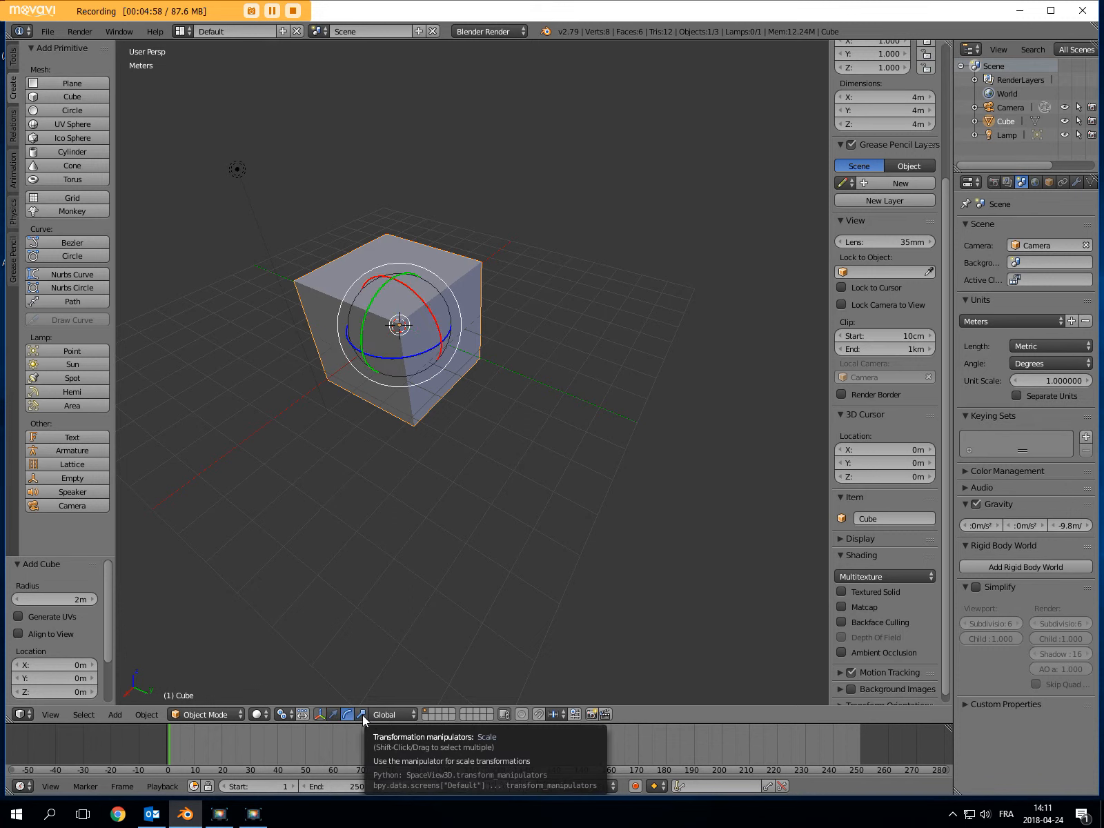
left_click(362, 715)
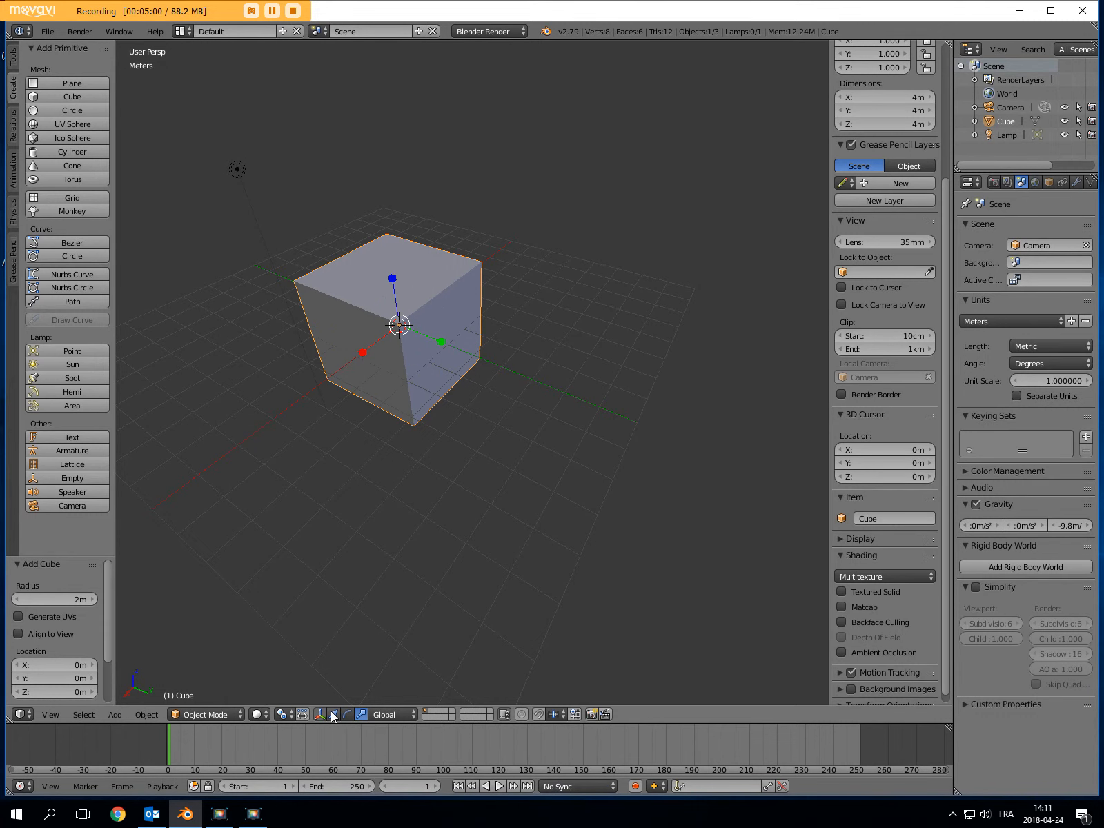
left_click(333, 715)
Move the cube freehand along Y, about -49 cm along X, and about 39 cm up along Z
left_click_drag(439, 340, 465, 344)
left_click_drag(392, 360, 418, 366)
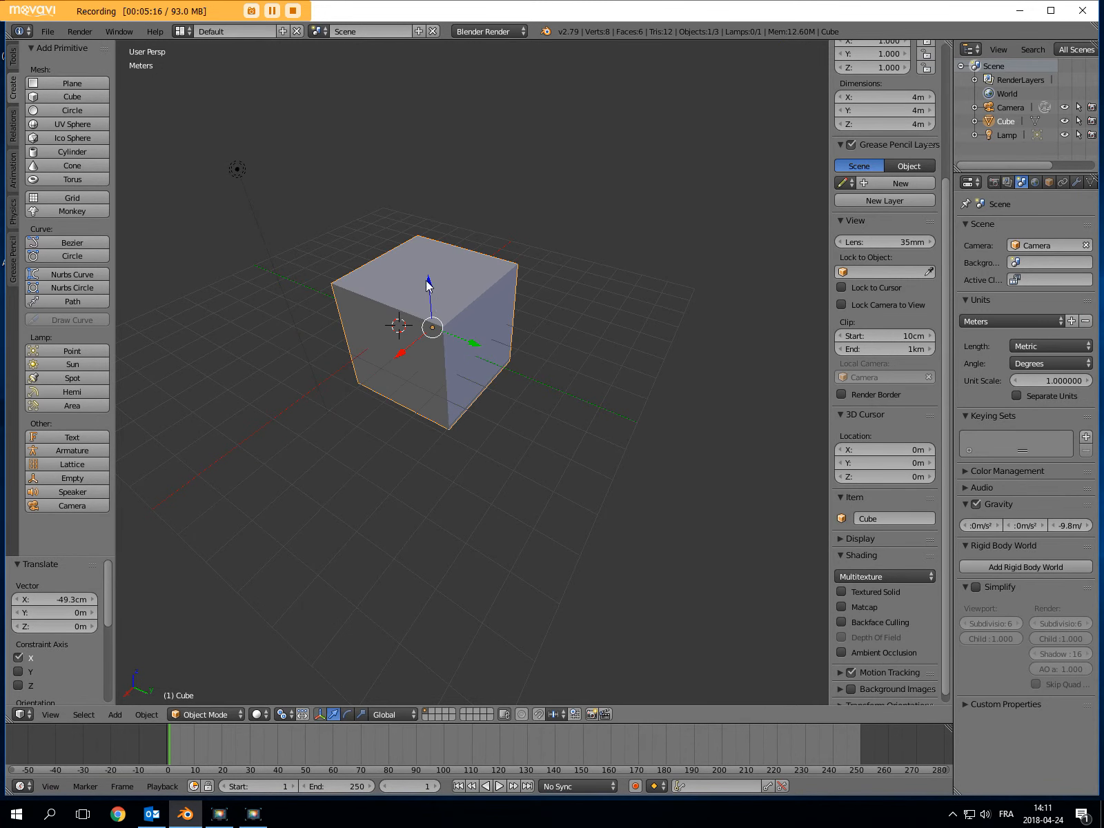
mouse_move(426, 281)
left_mouse_down()
mouse_move(424, 221)
mouse_move(428, 275)
left_mouse_up()
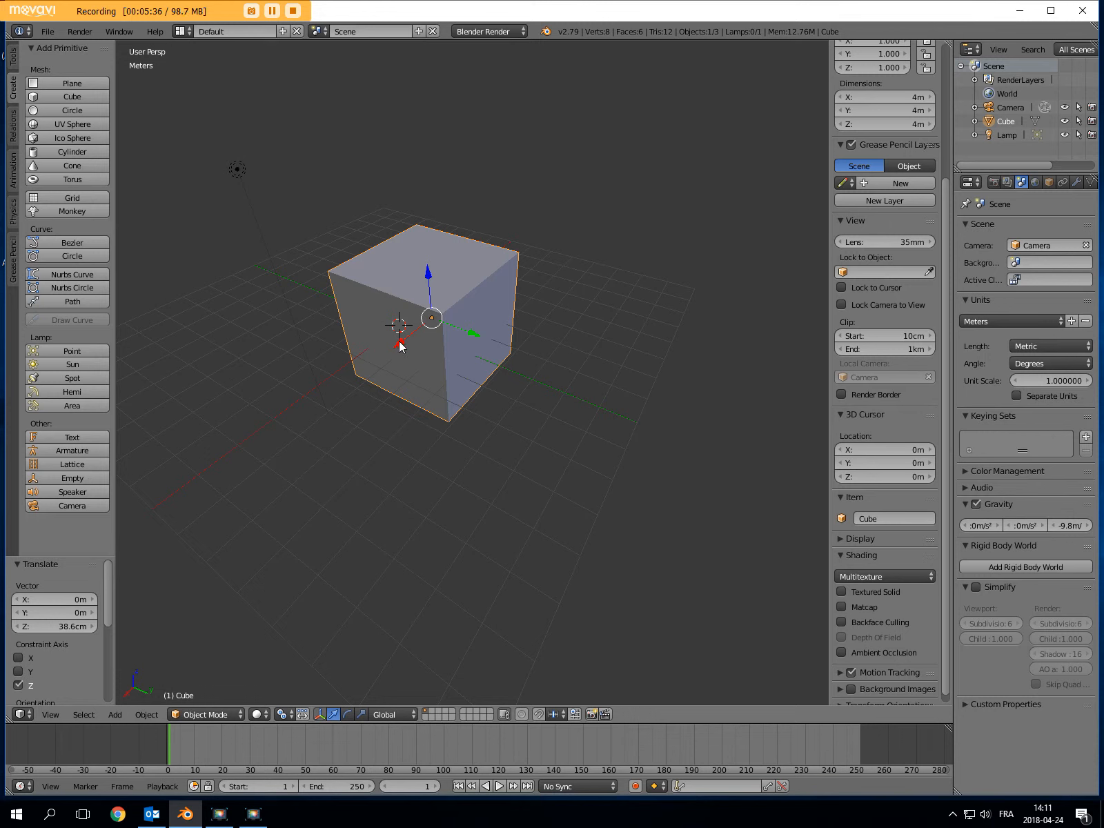
Move the cube about 19 cm along the X axis and about -62 cm along the Y axis
key("g")
key("x")
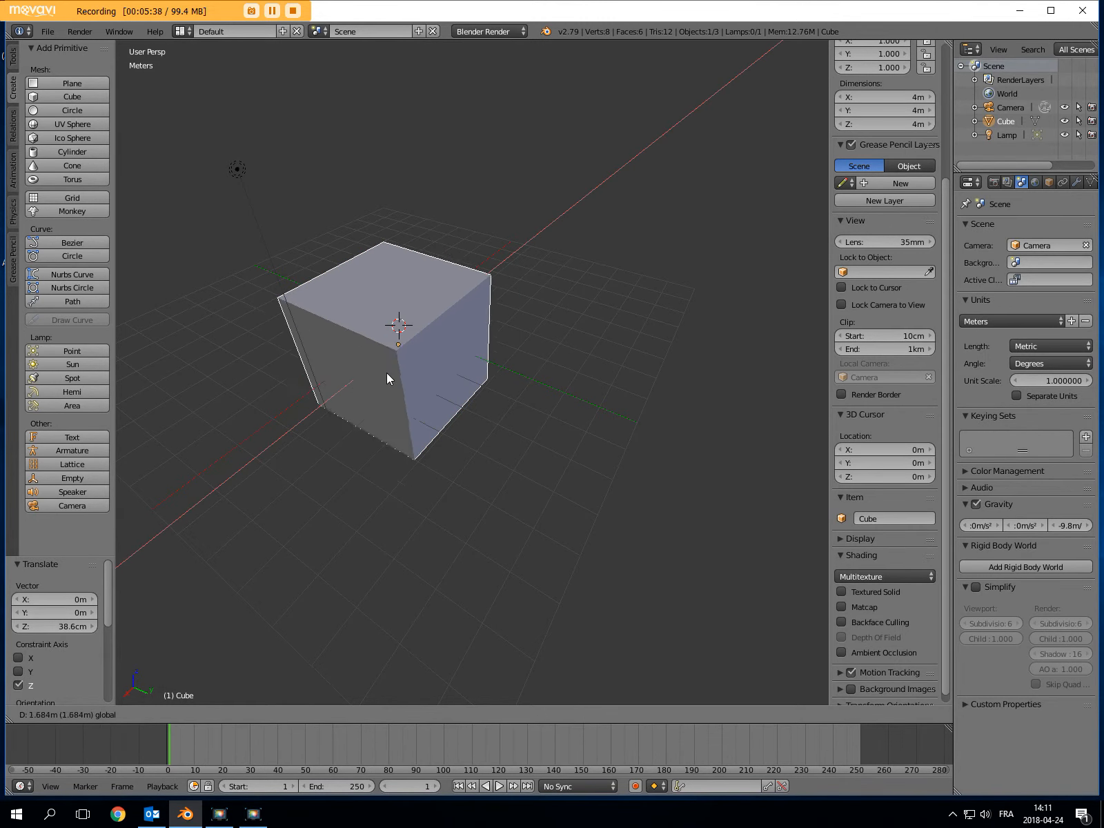
left_click(417, 365)
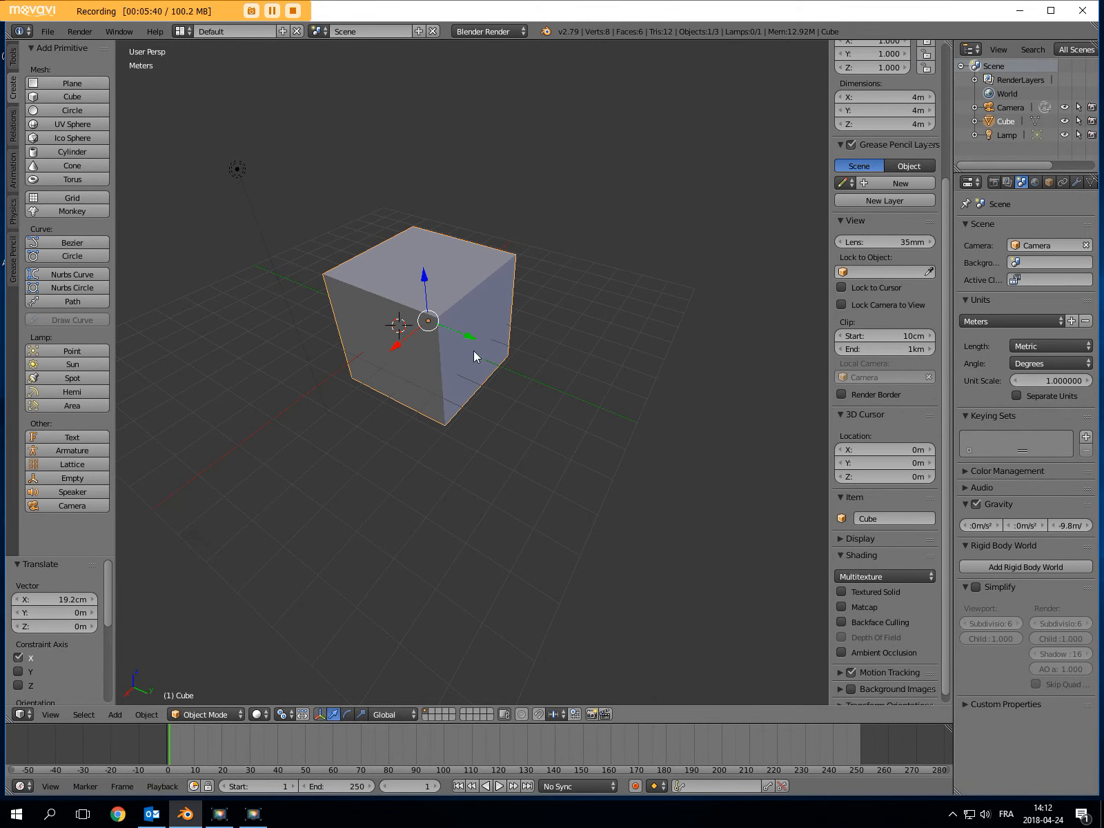
left_click_drag(469, 336, 411, 283)
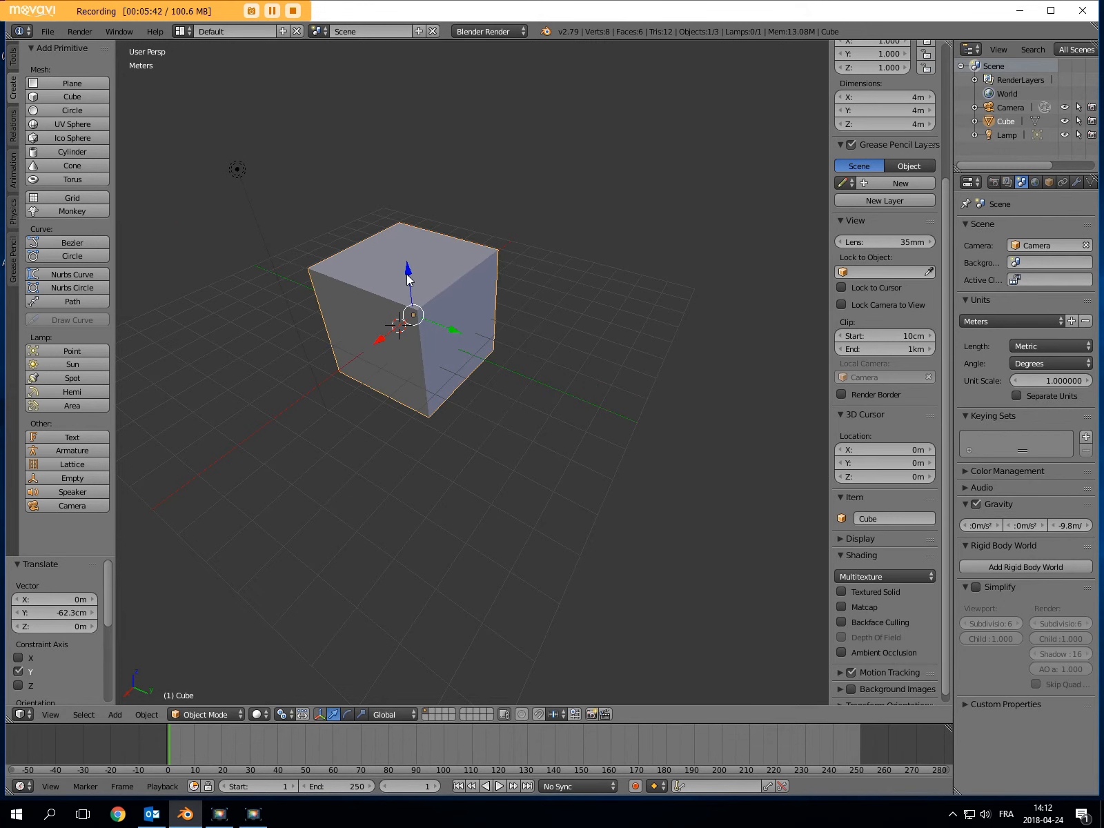
Move the cube about -10 cm along the Z axis
key("g")
key("z")
left_click(407, 283)
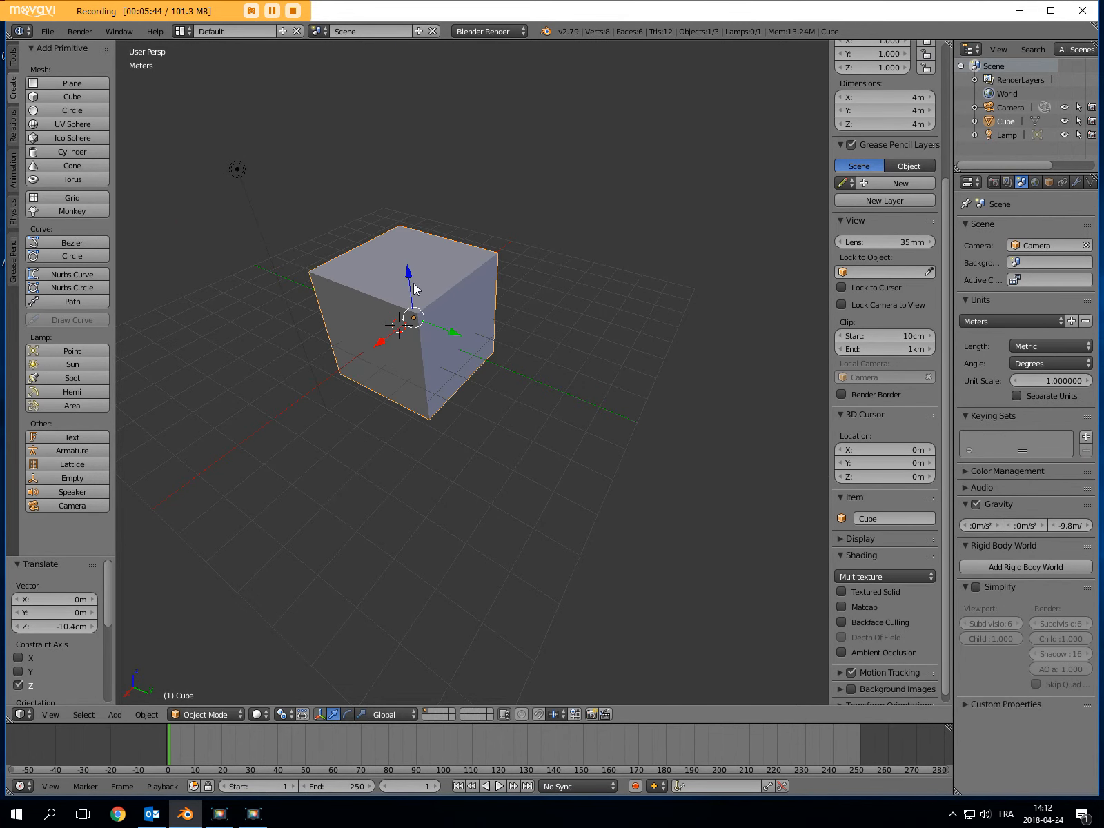
Rotate the cube freehand with the rotate manipulator, finishing with about -47° around the Z axis
middle_click_drag(473, 348, 449, 374)
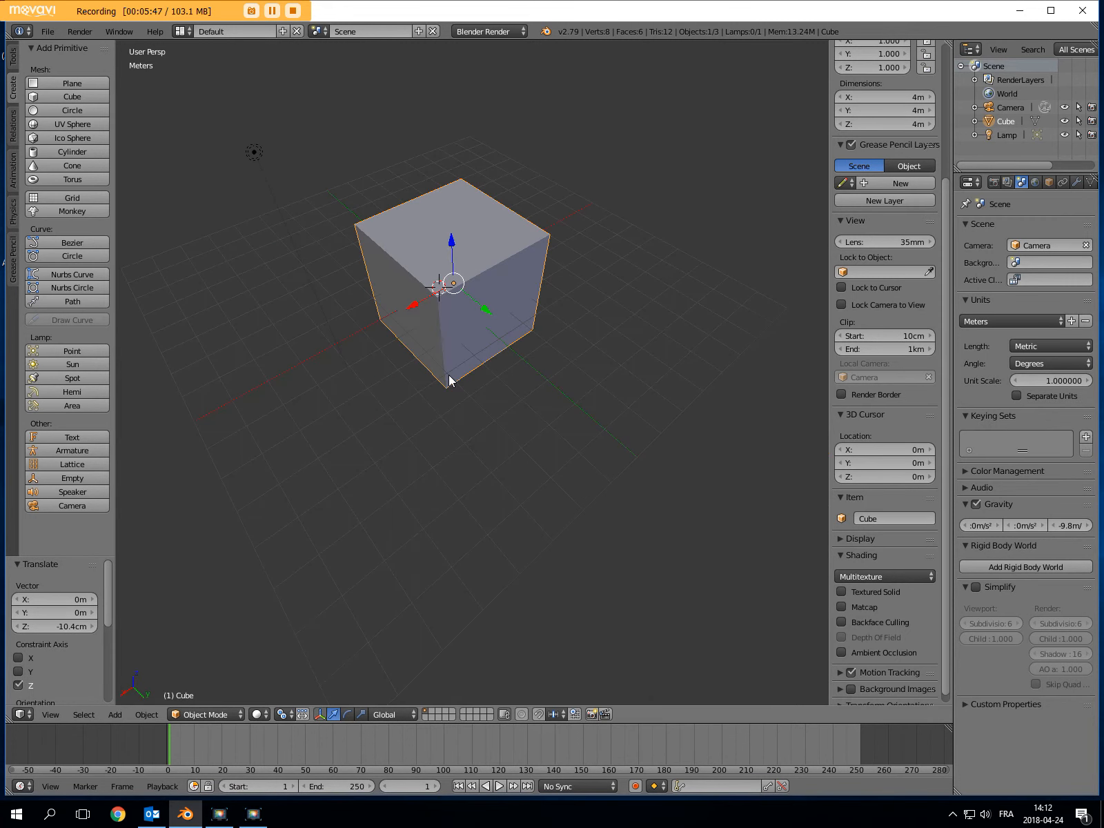
left_click(347, 715)
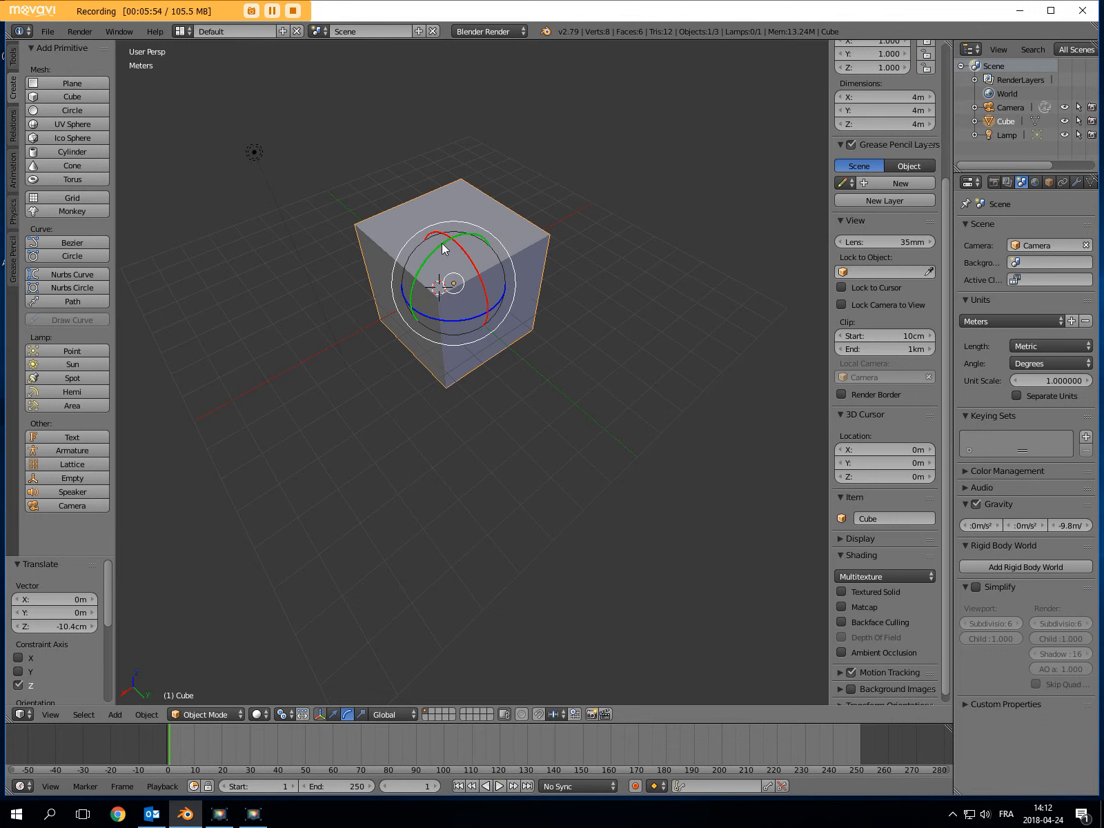
left_click_drag(442, 247, 477, 337)
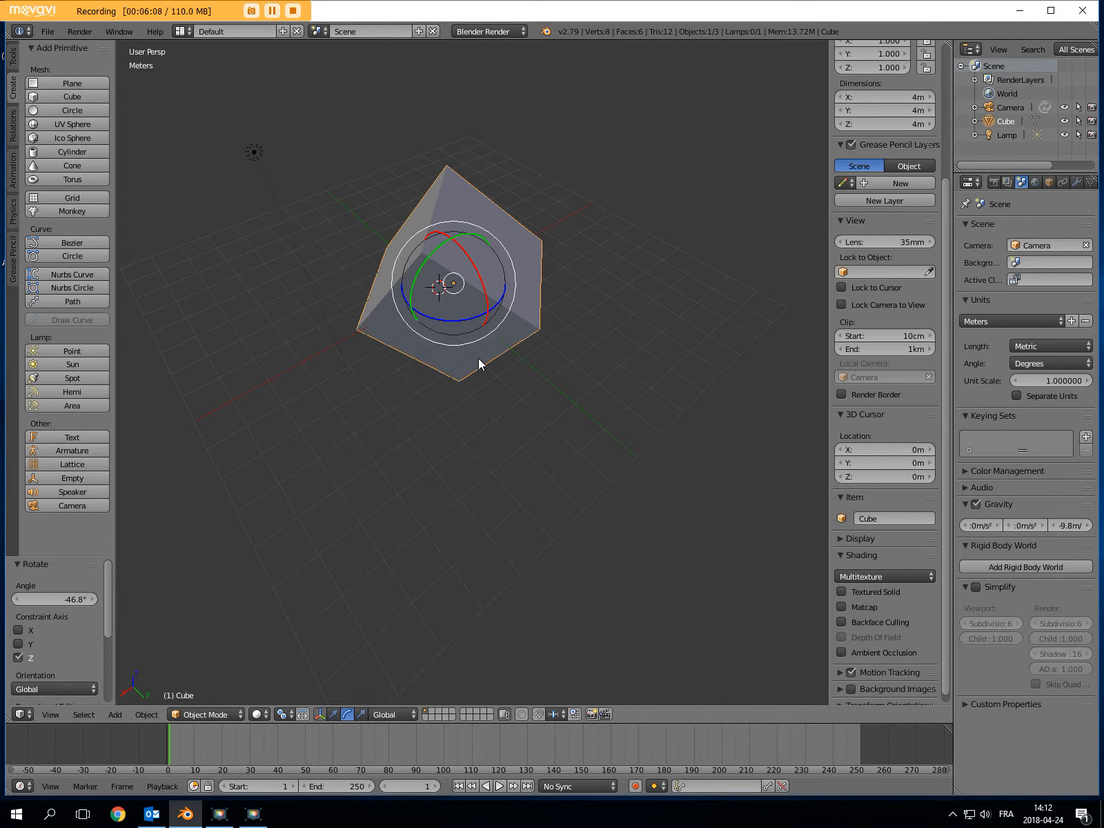
Set the cube's location to 0 on the X, Y and Z axes
scroll(888, 309, "up", 5)
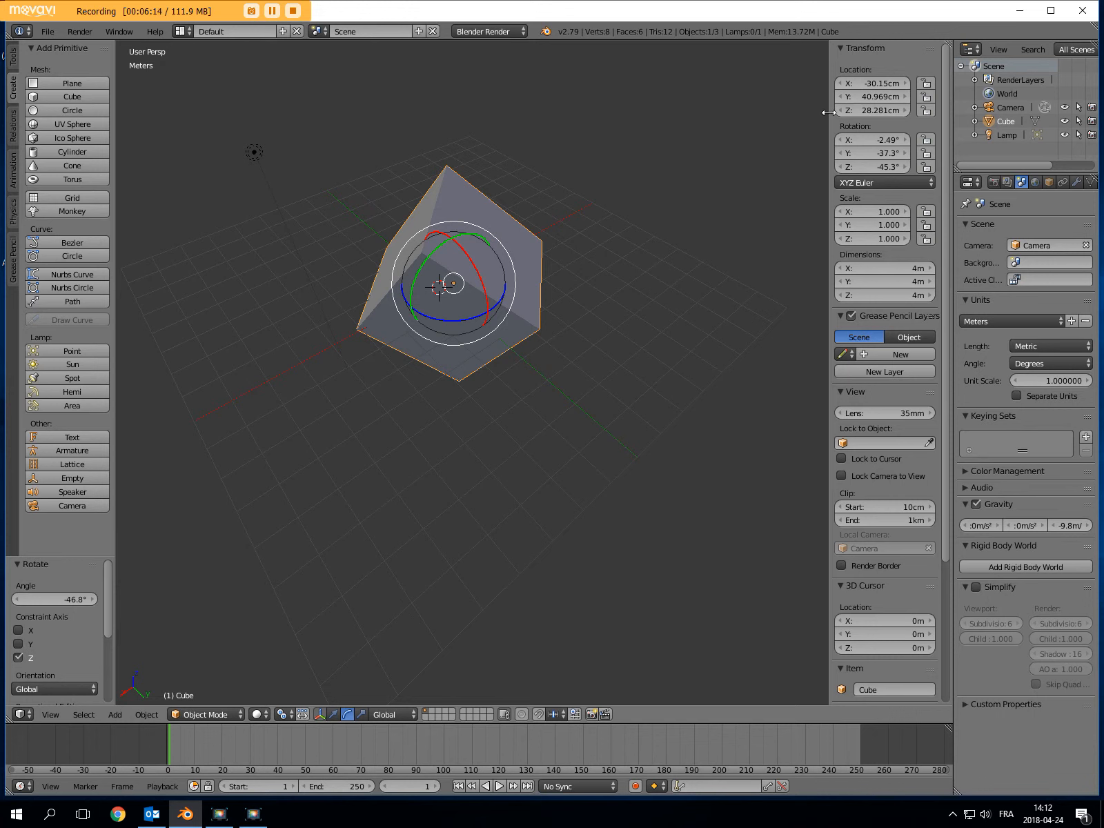
left_click(878, 82)
type("0")
key("Return")
left_click(875, 95)
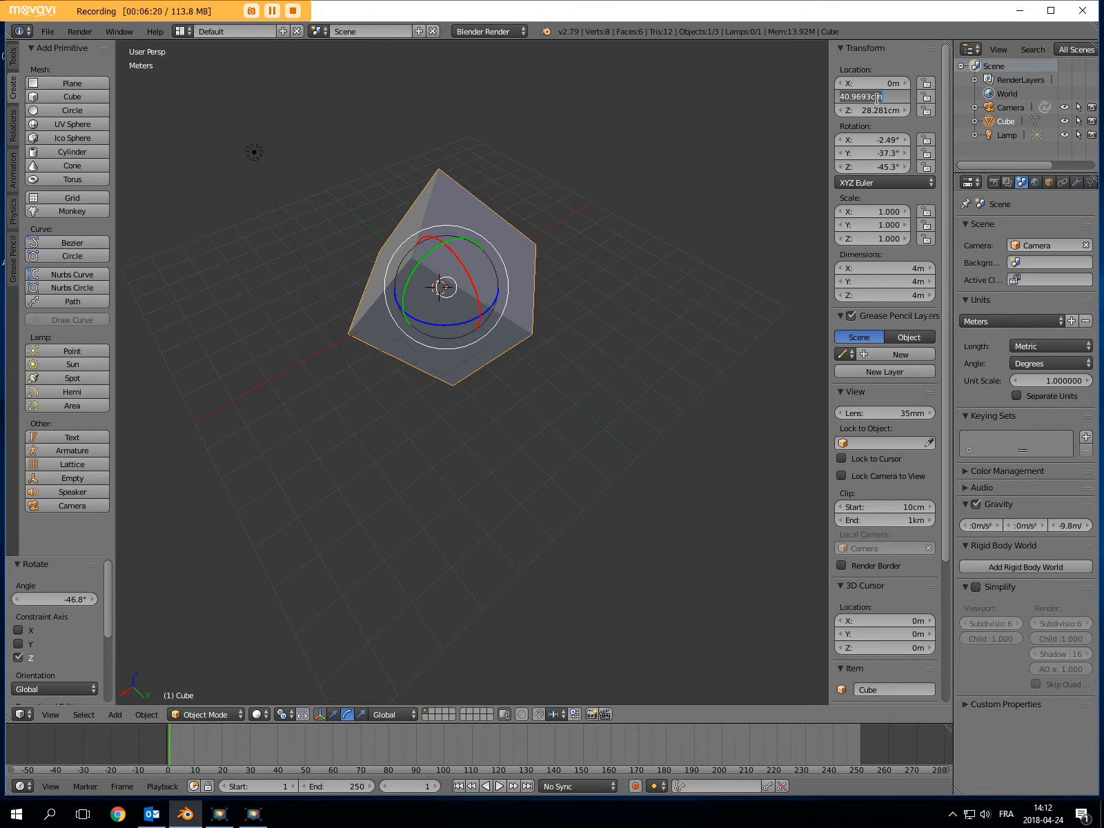
type("0")
key("Return")
left_click(882, 112)
type("0")
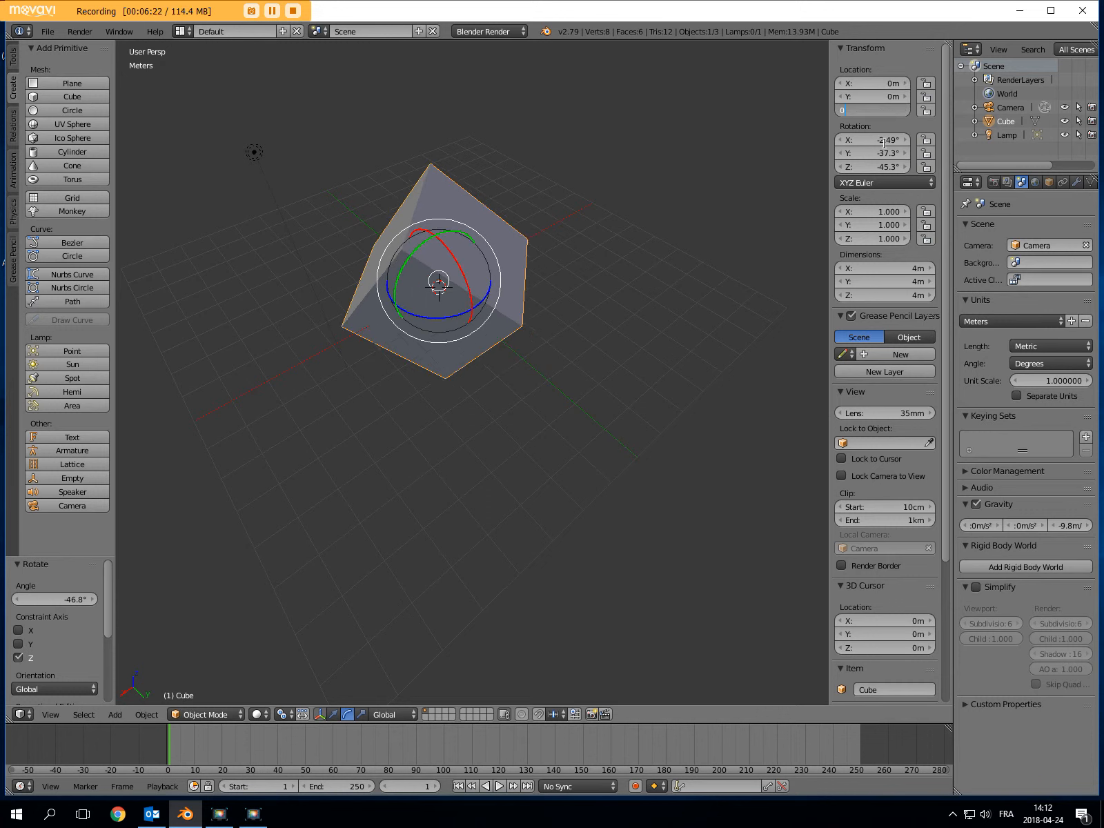
key("Return")
Set the cube's rotation to 0° on the X, Y and Z axes
left_click(877, 140)
type("0")
key("Return")
left_click(884, 153)
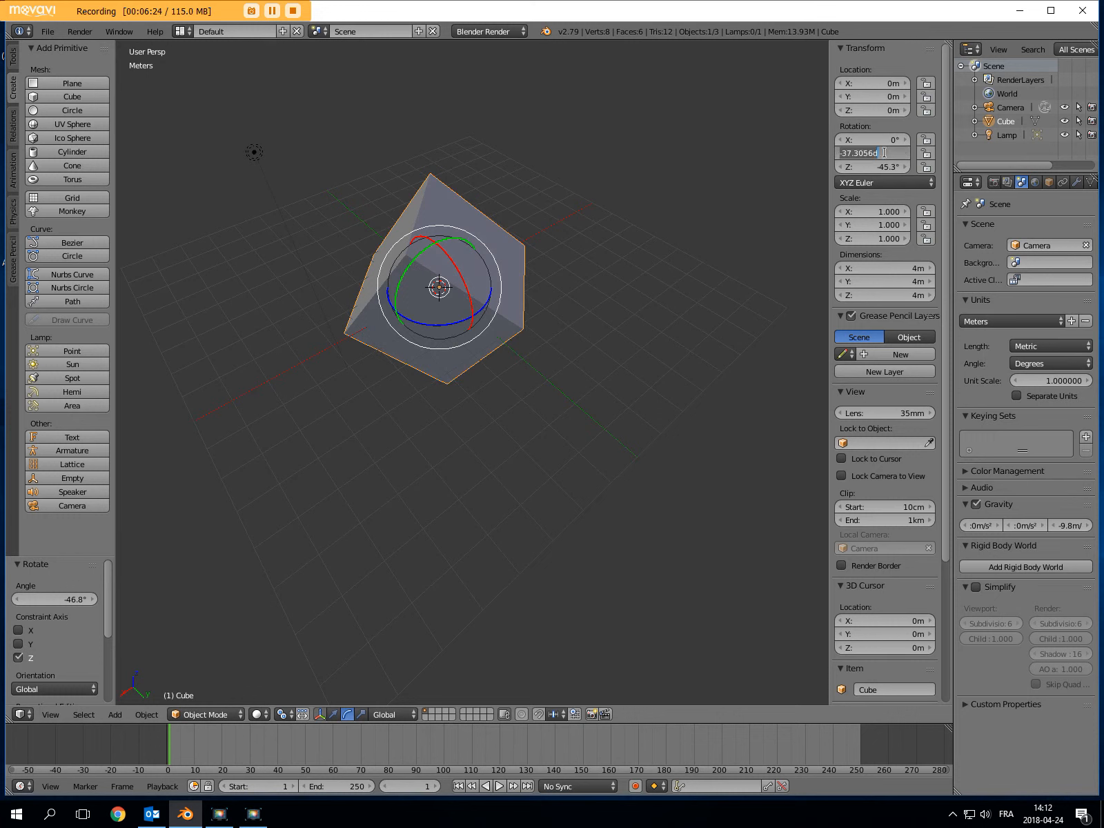
type("0")
key("Return")
left_click(885, 167)
type("0")
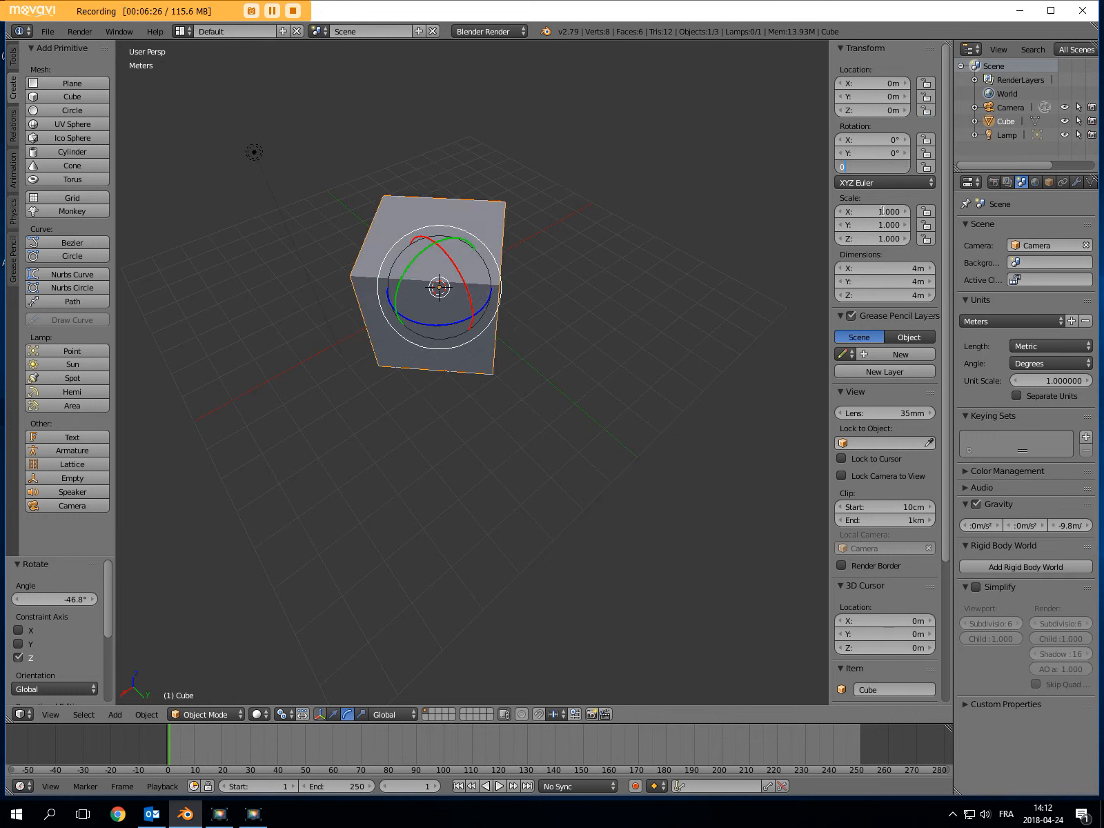
key("Return")
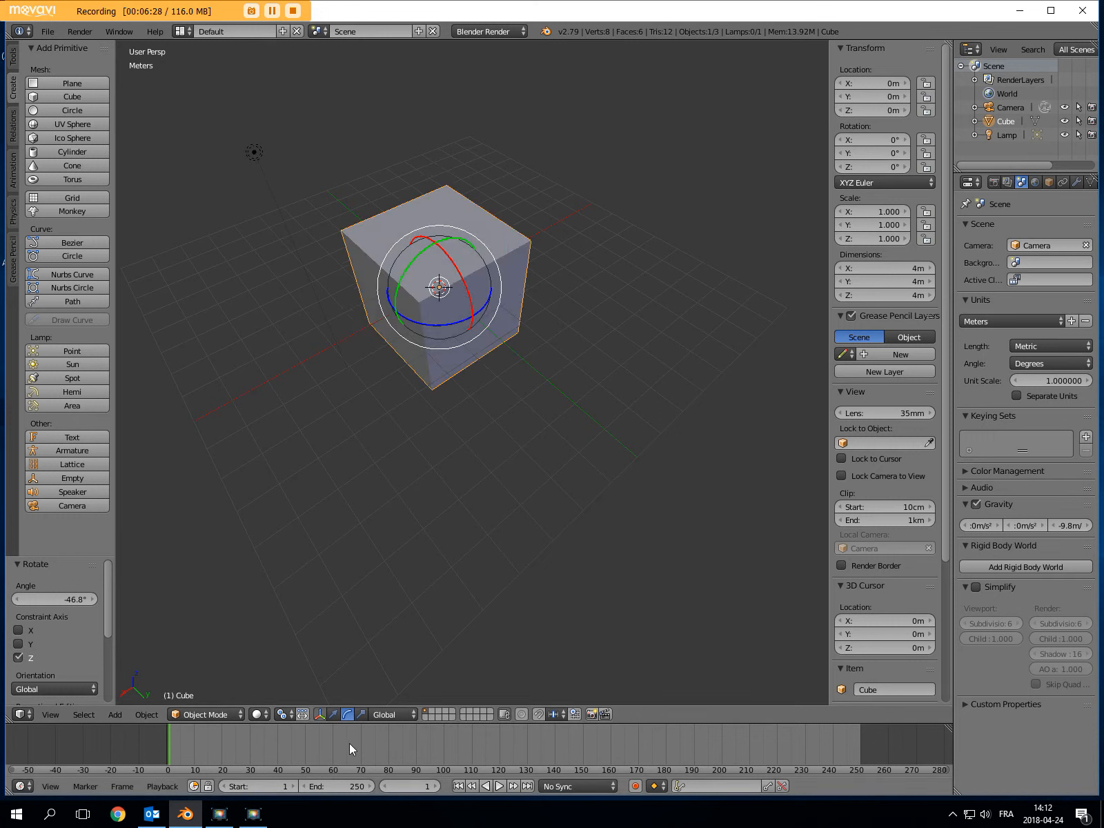
Stretch the cube freehand with the scale manipulator to about 1.7 on Y, 1.97 on Z and 1.96 on X
left_click(361, 714)
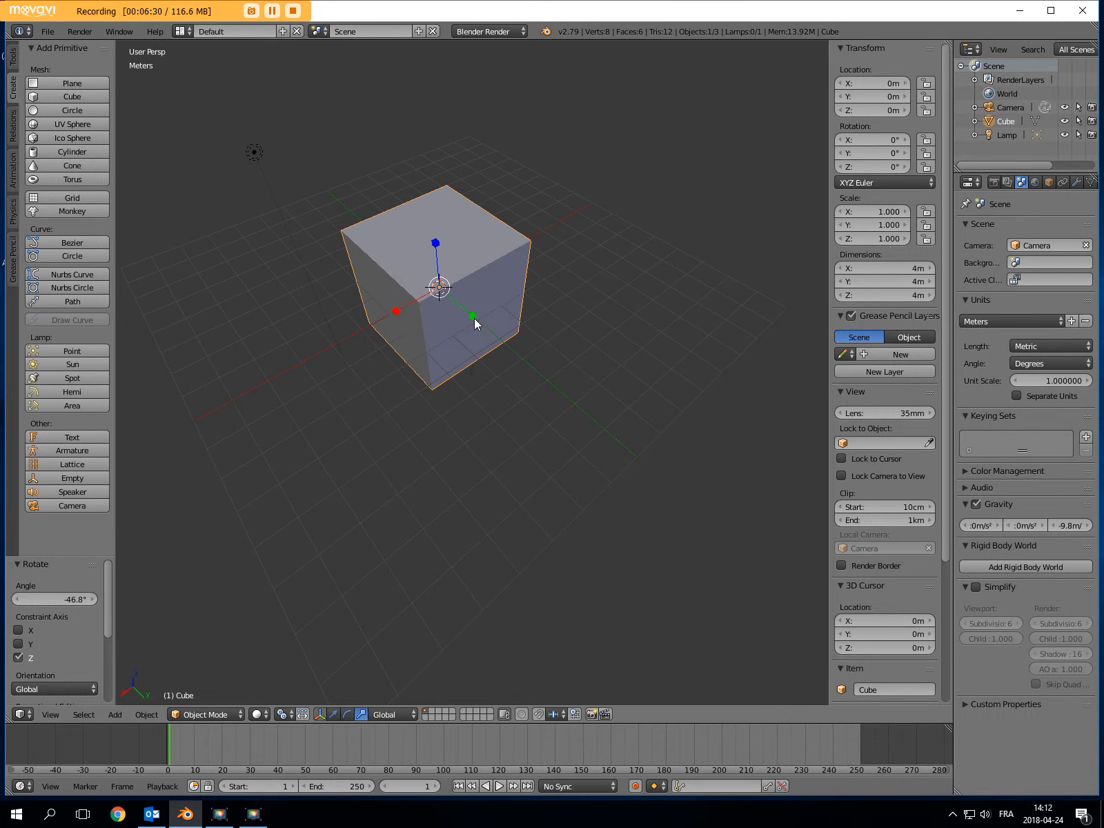
left_click_drag(473, 317, 498, 322)
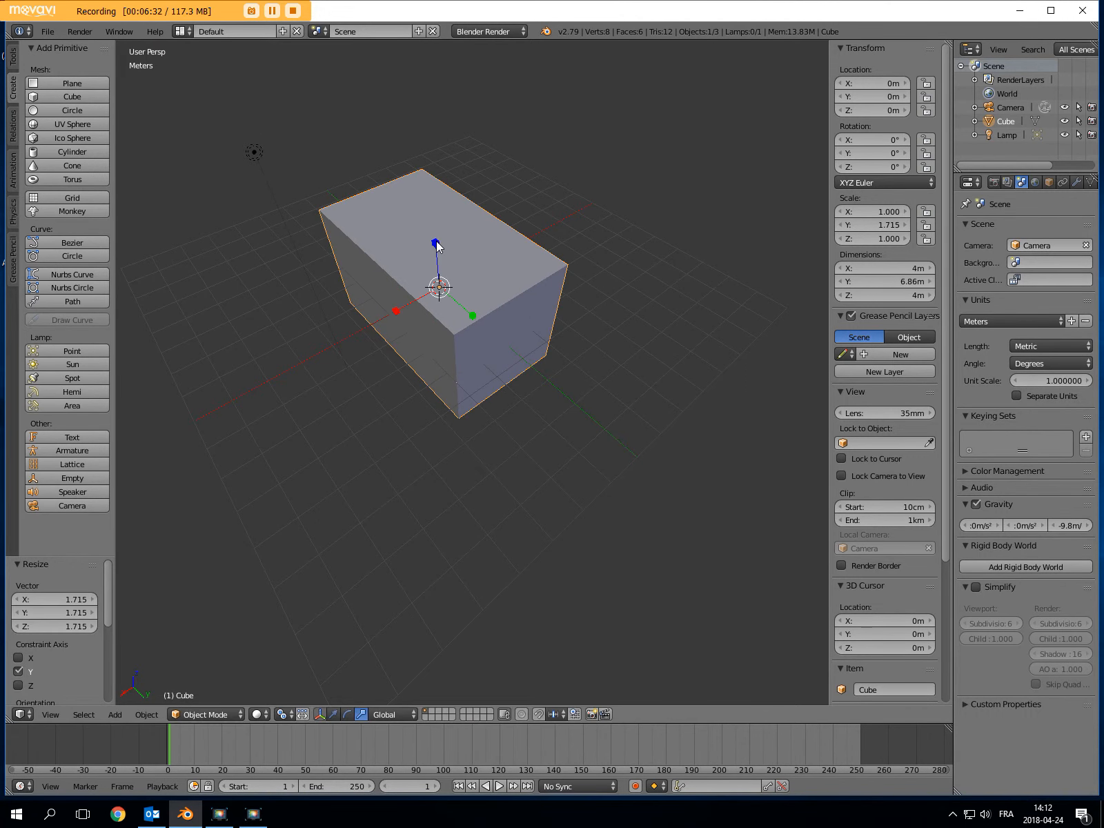
left_click_drag(436, 245, 441, 201)
left_click_drag(396, 310, 377, 357)
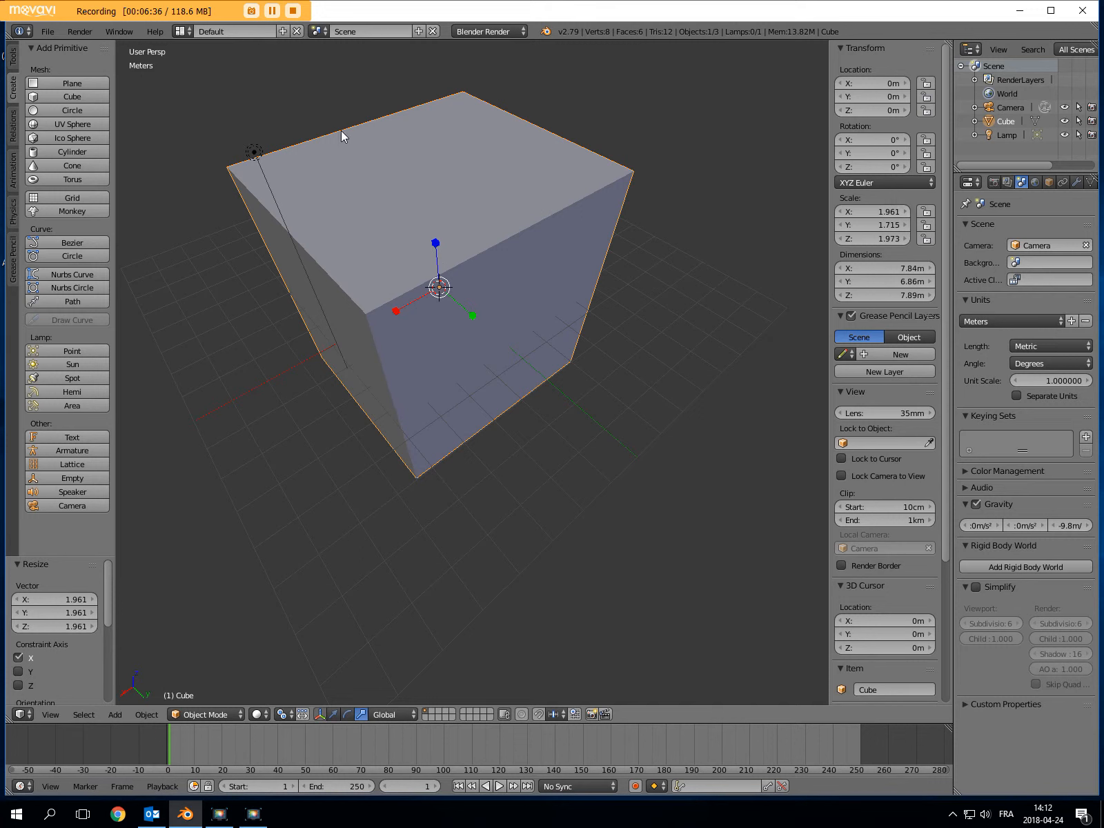
Set the cube's X and Y scale values to 0
left_click(888, 212)
type("0")
key("Tab")
type("0")
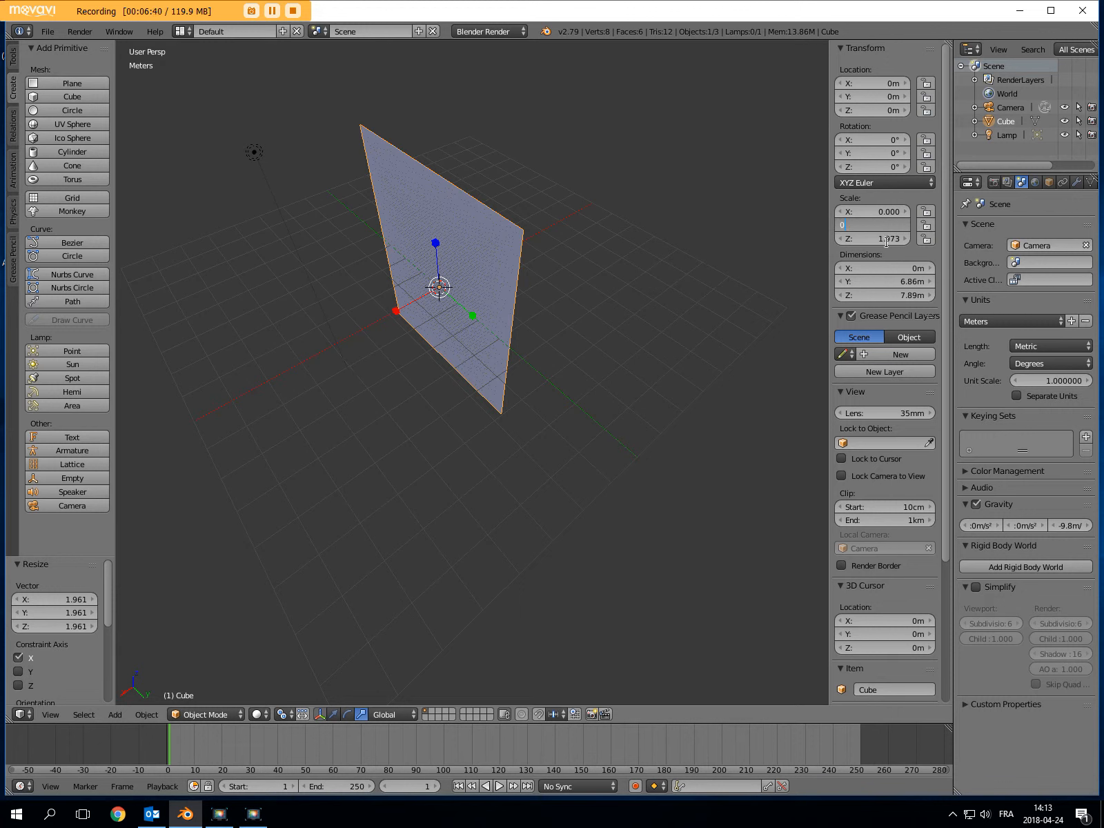
Set the cube's scale to 1 on the X, Y and Z axes and return to the translate manipulator
left_click(891, 214)
type("1")
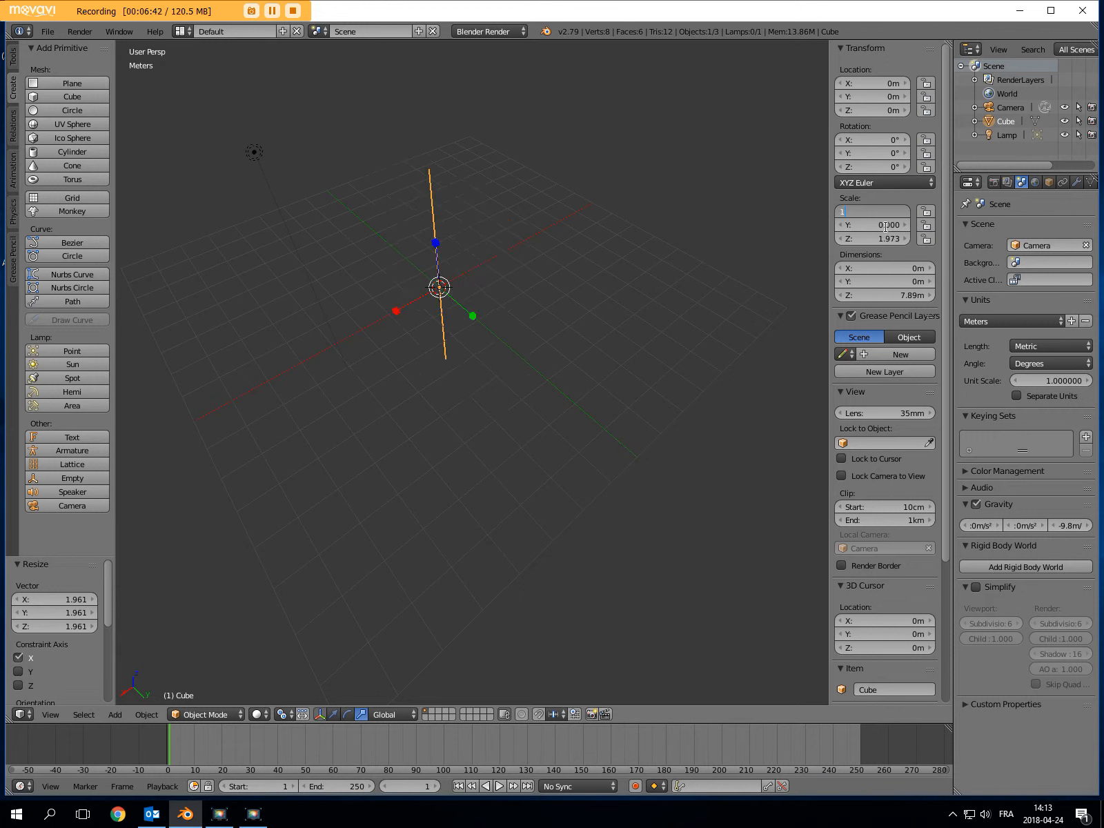
key("Return")
left_click(885, 227)
type("1")
key("Return")
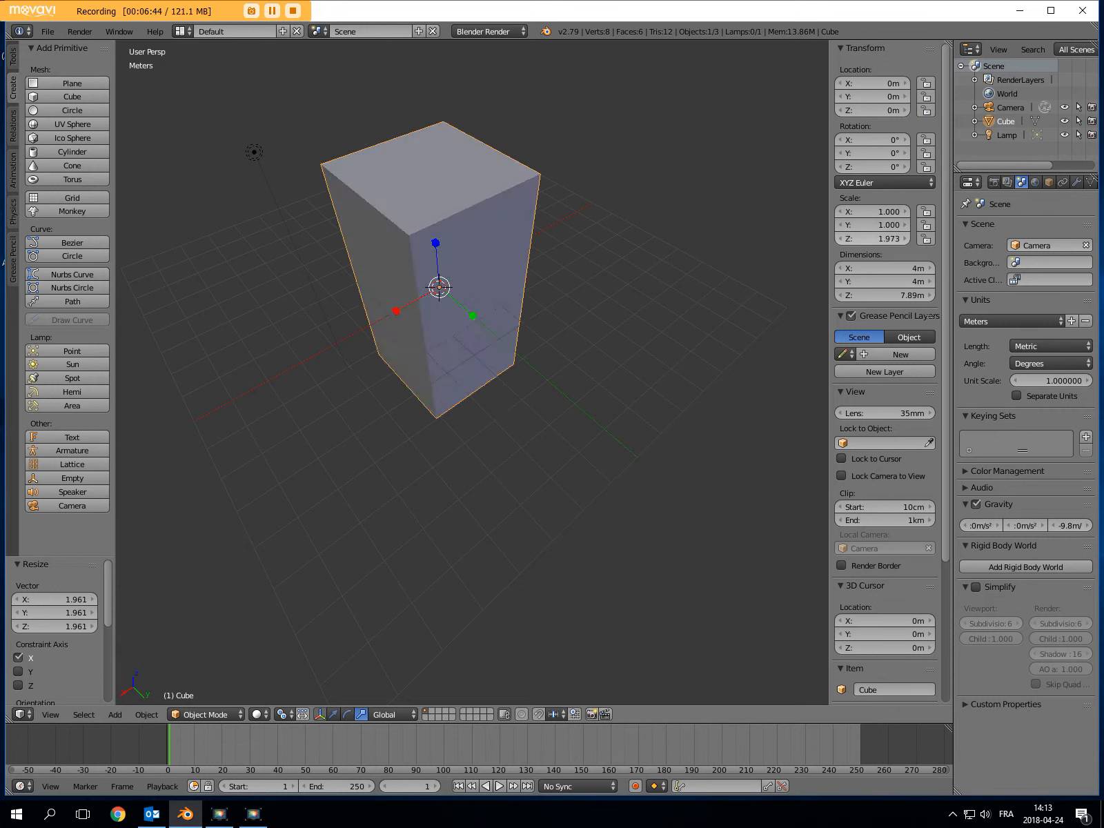
left_click(887, 238)
type("1")
key("Return")
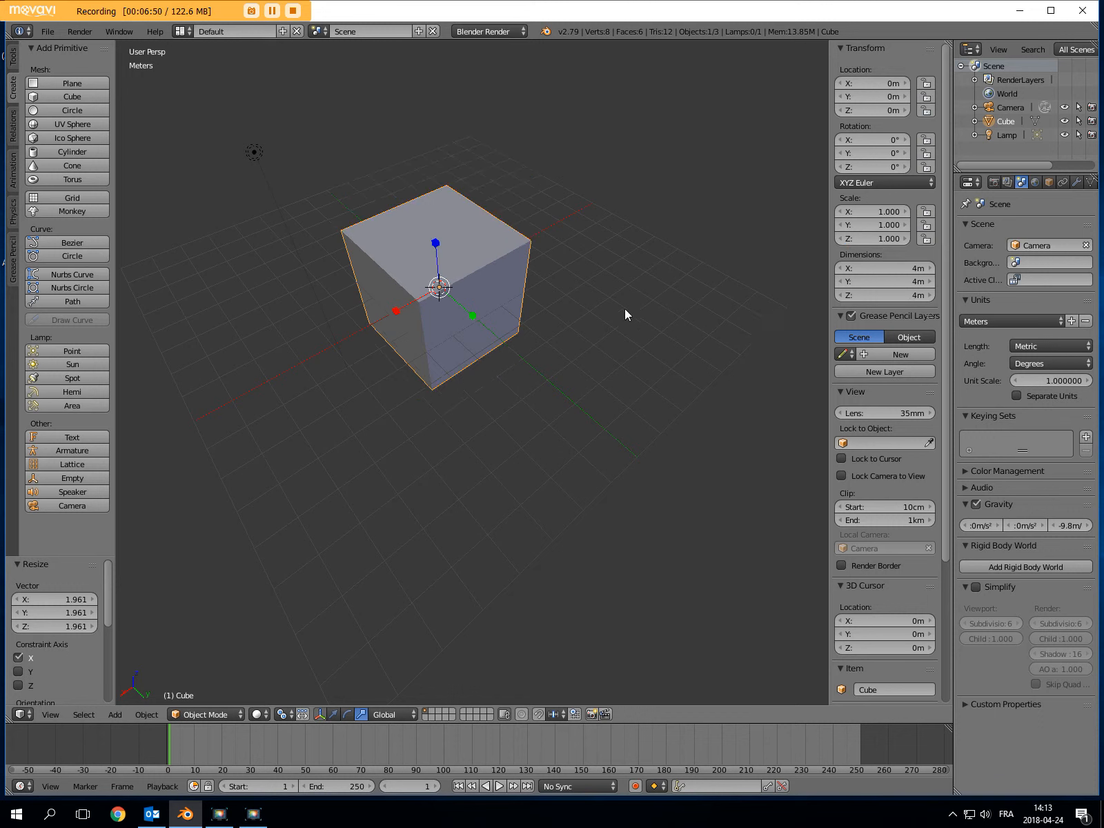
left_click(335, 715)
key("g")
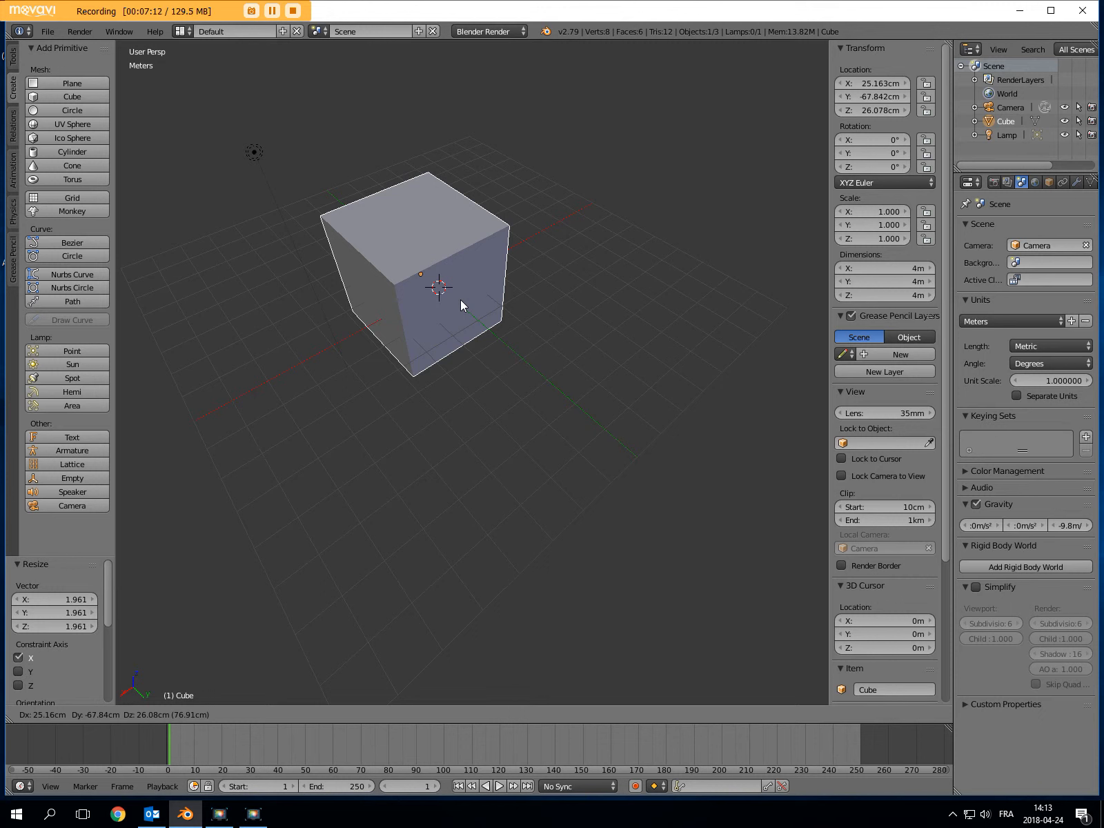
key("x")
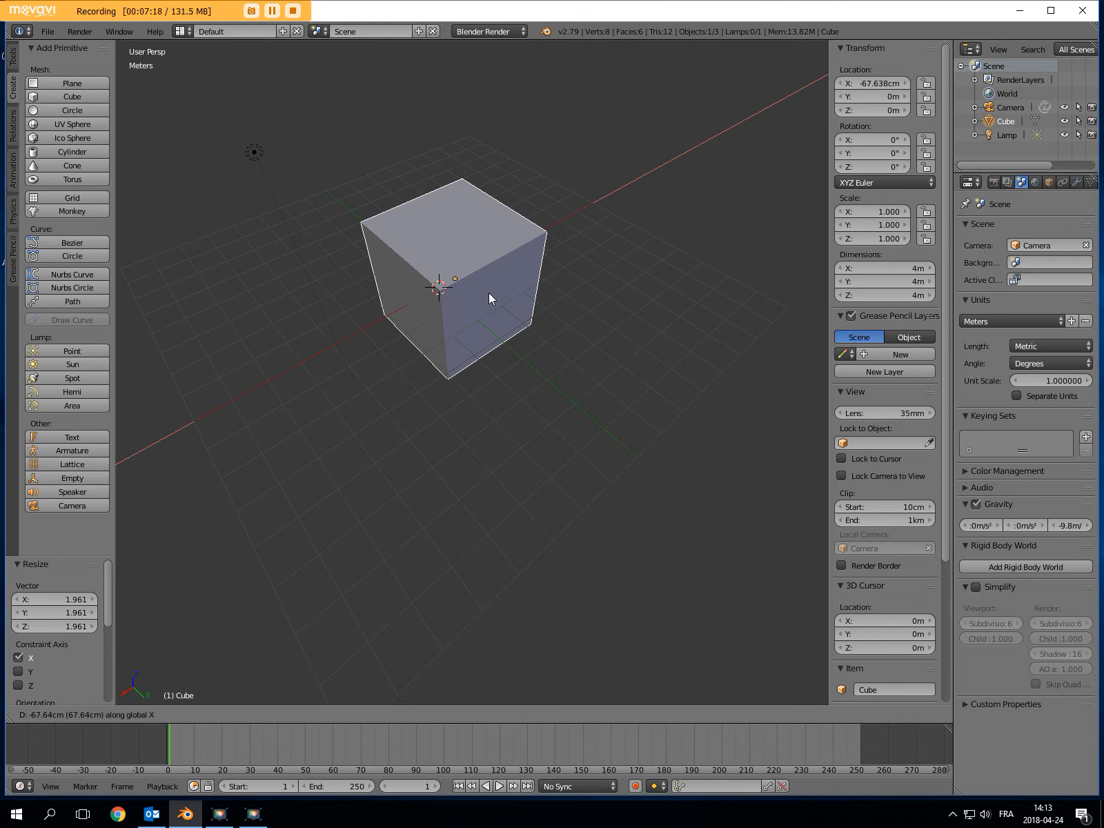
key("Escape")
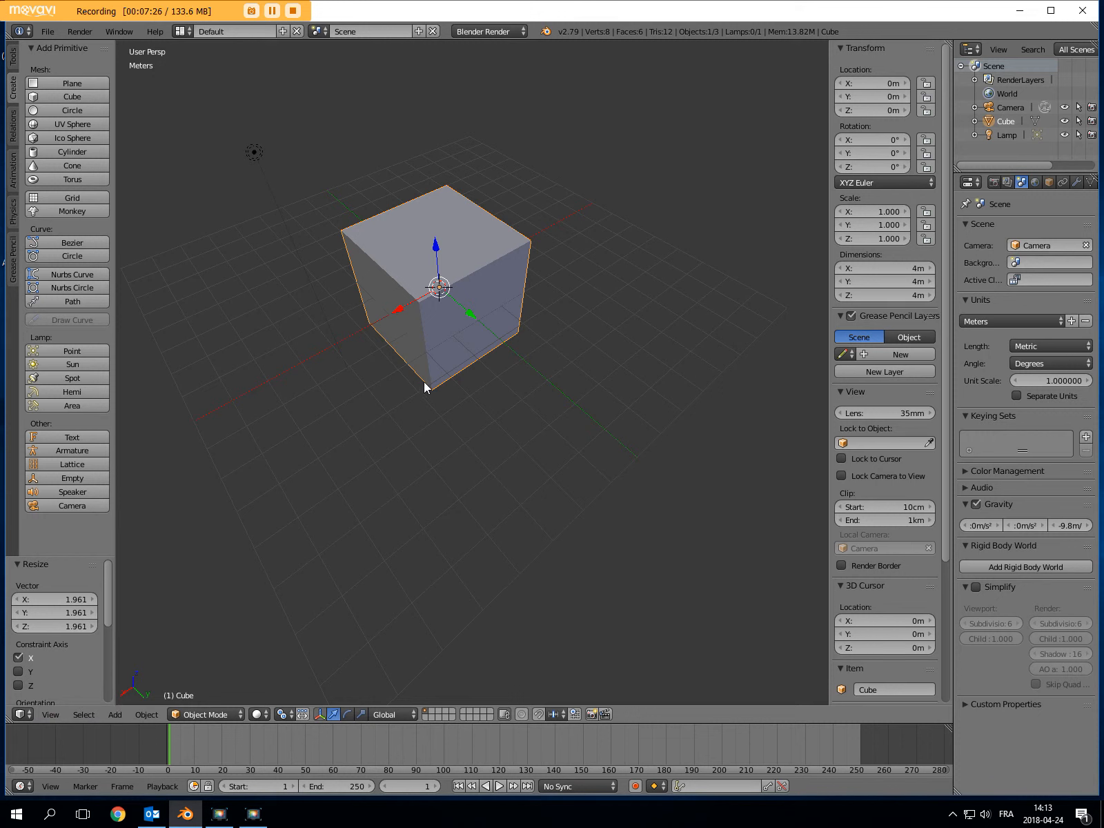
Move the cube exactly 2.5 m along the X axis
key("g")
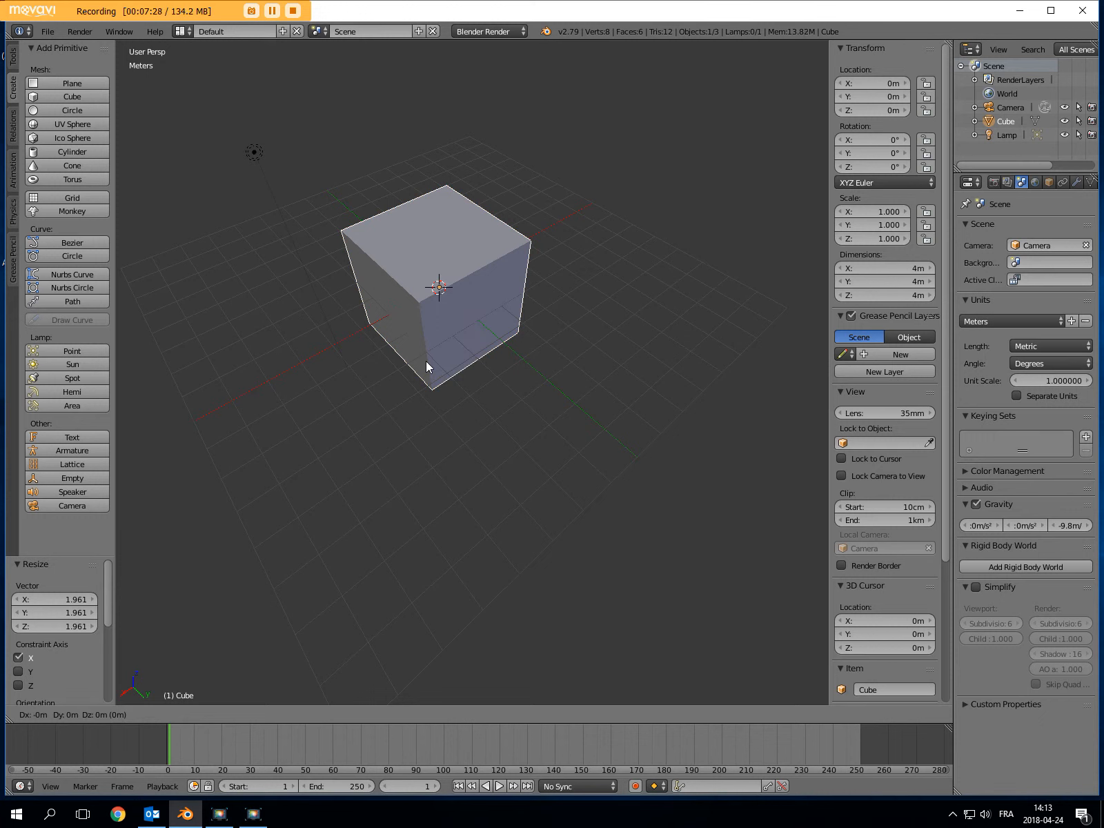
key("x")
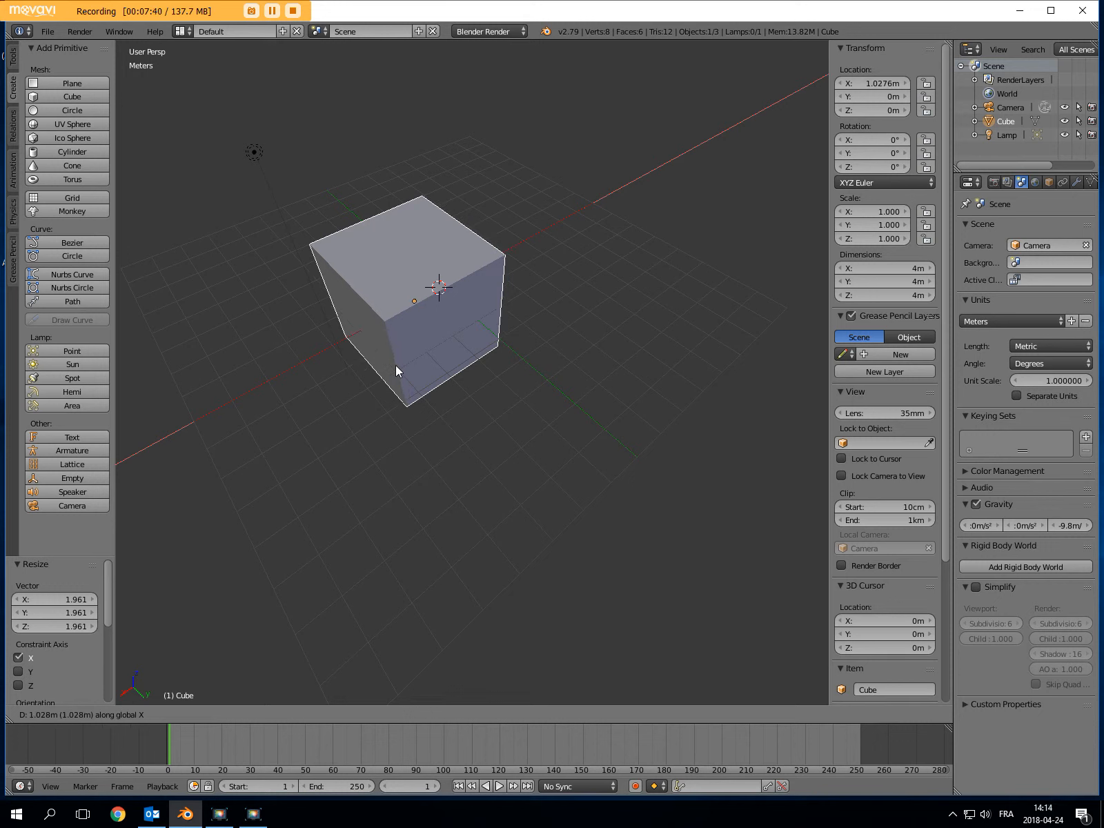
type("2")
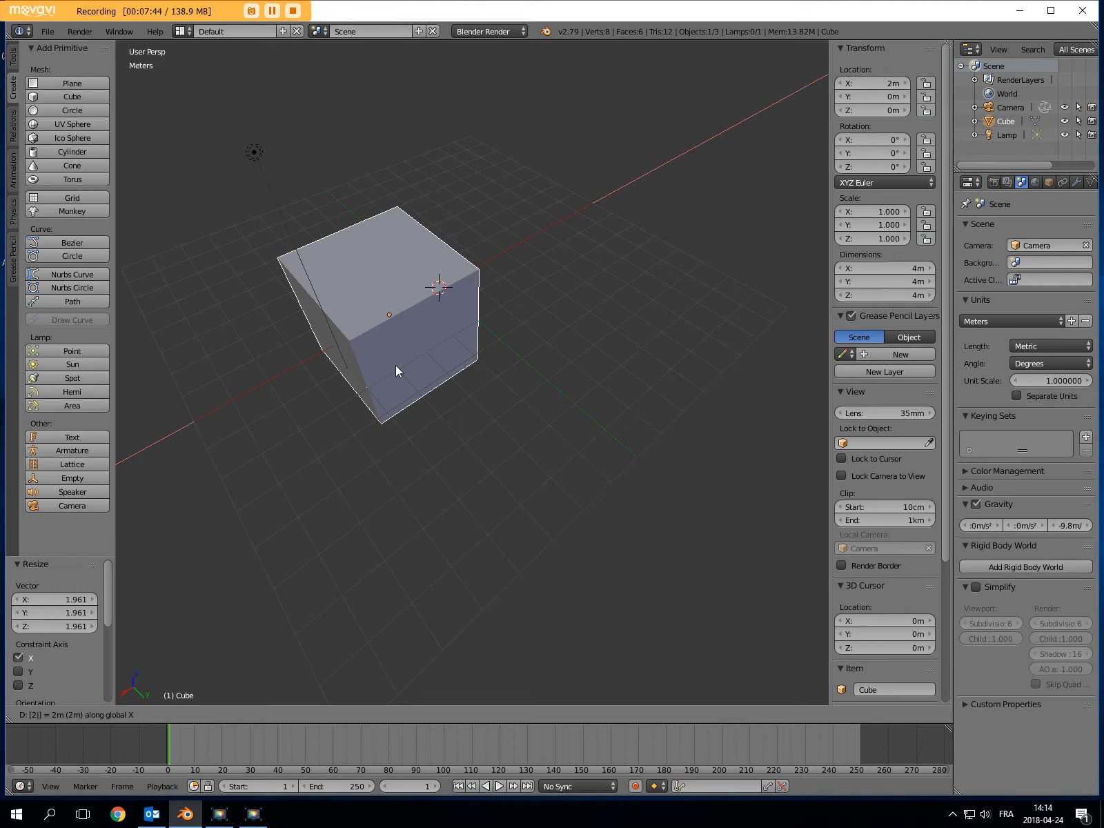
type(".5")
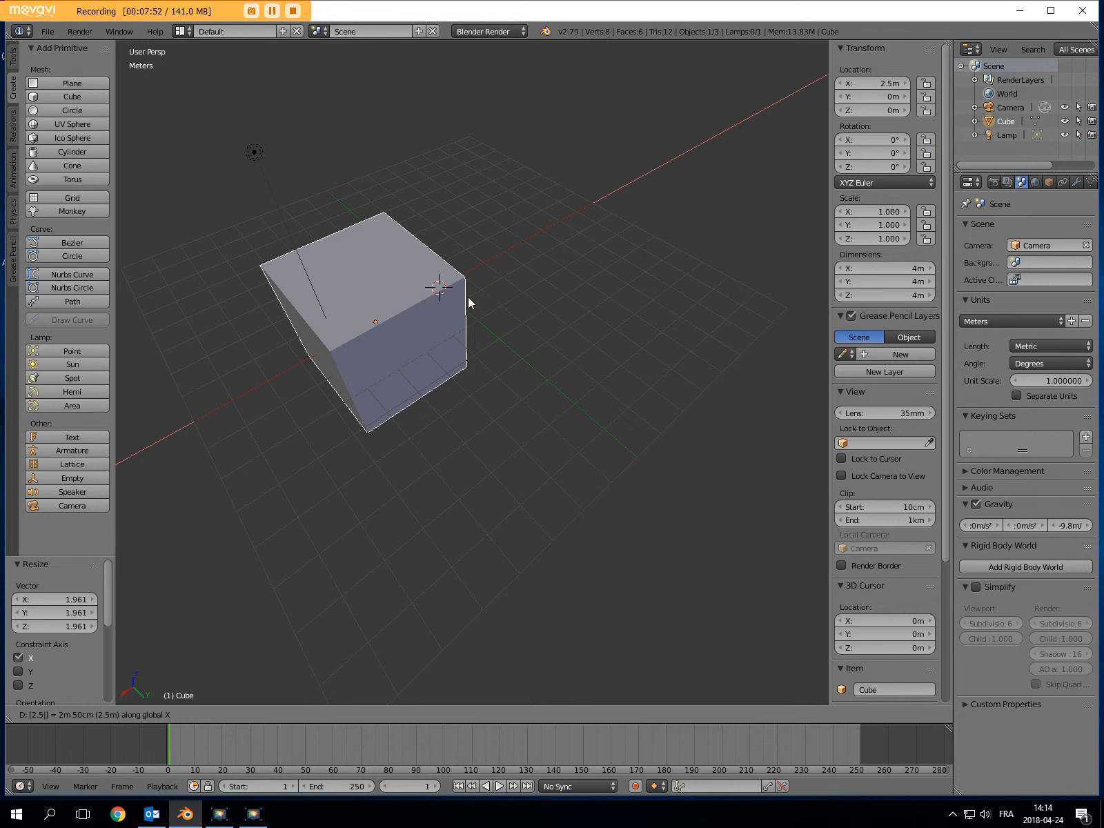
key("Return")
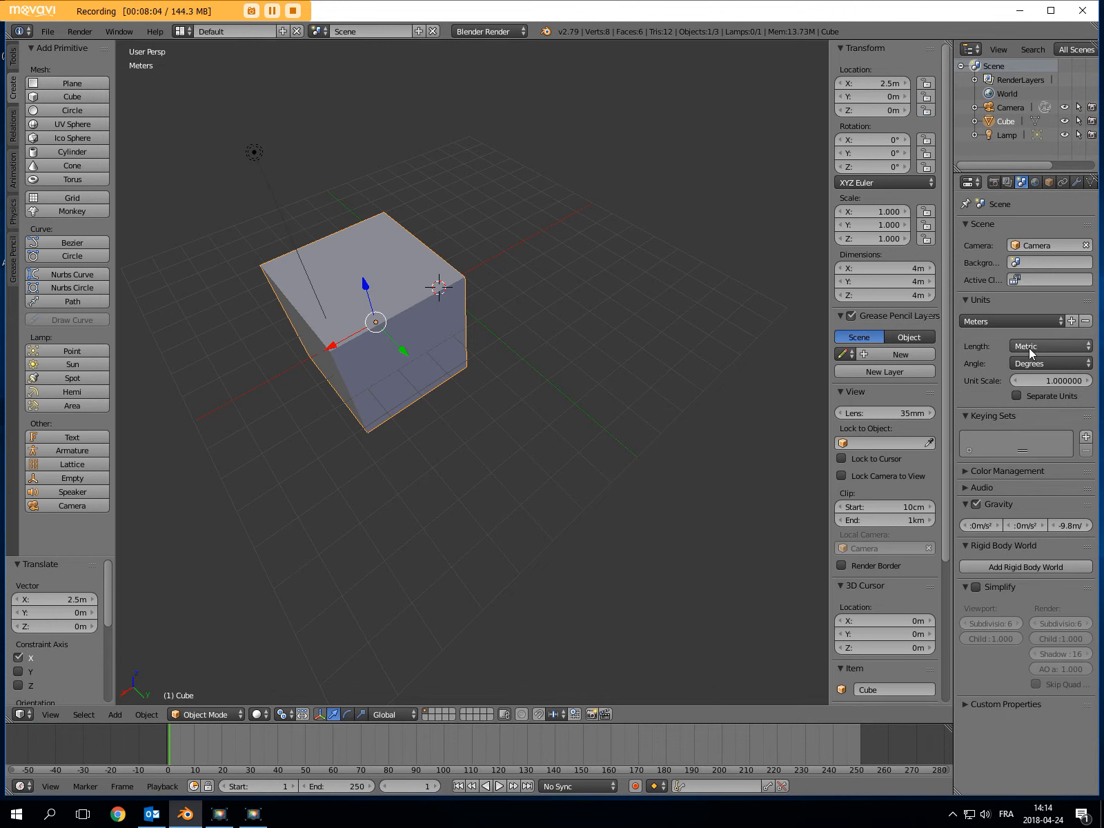
left_click(1051, 319)
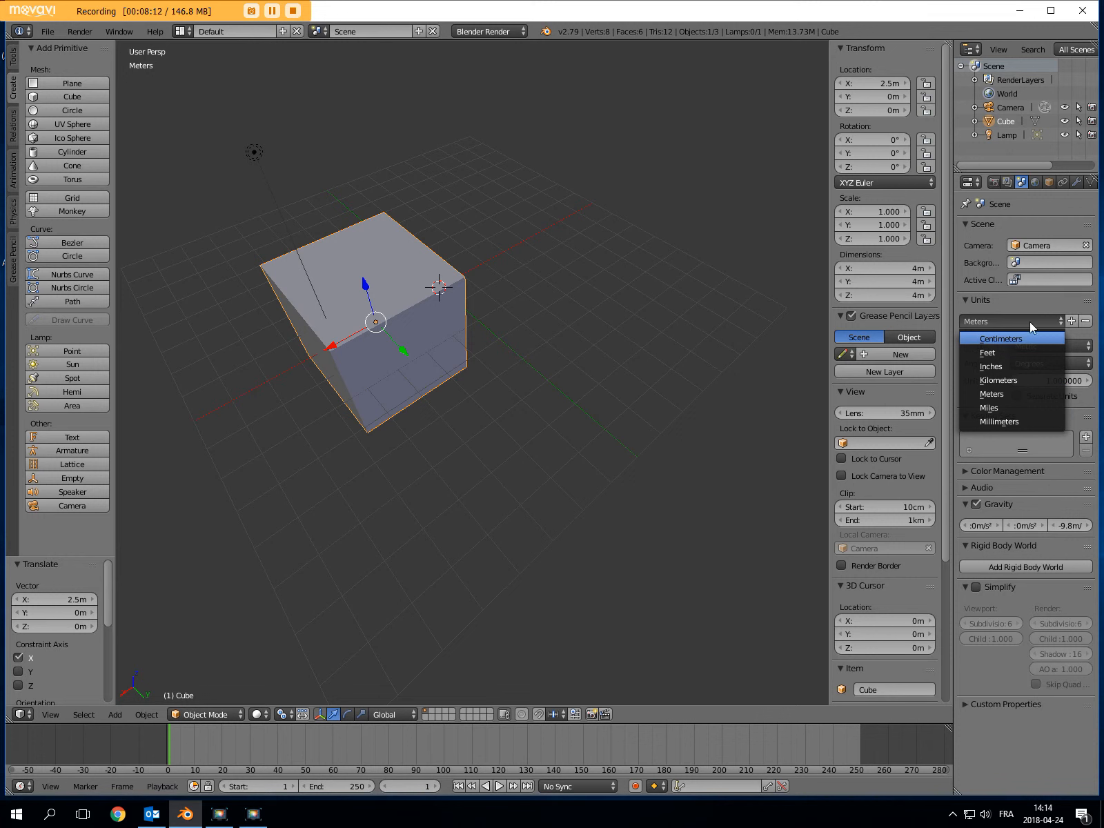
left_click(1034, 296)
left_click(1038, 298)
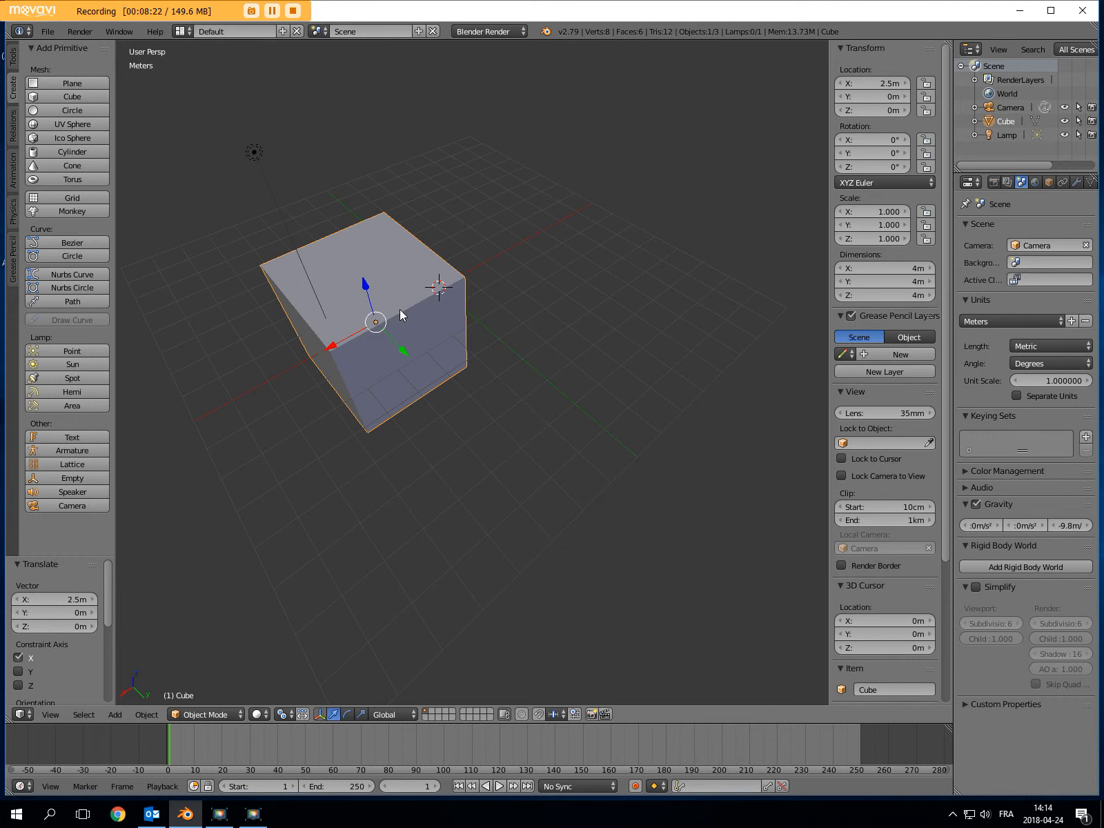
Try rotating the cube about the X axis and scaling it along the X axis, cancelling both
key("r")
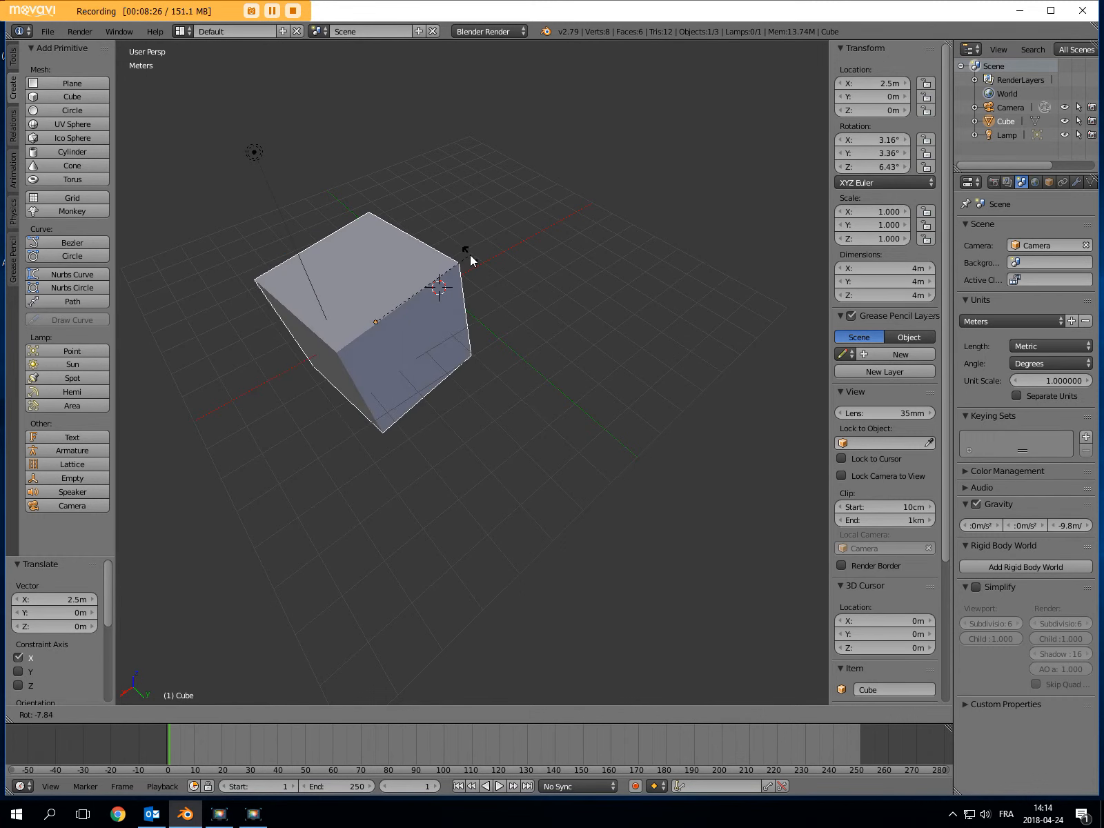
key("x")
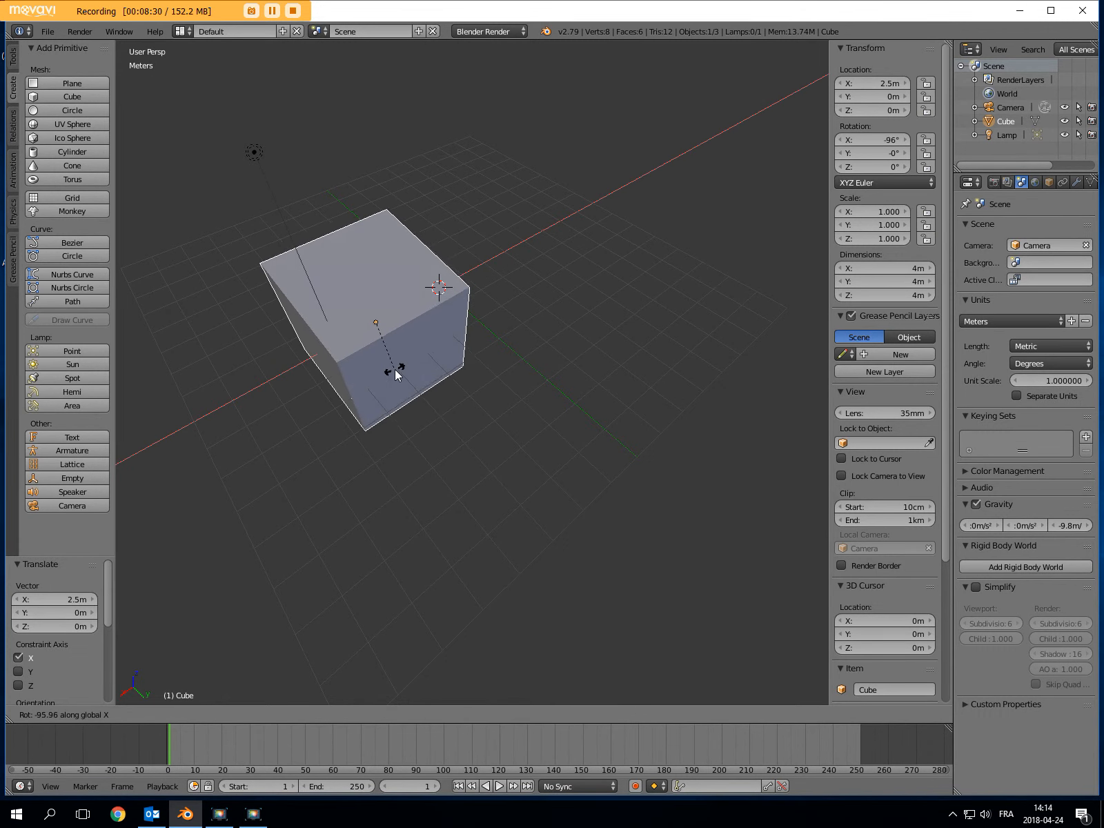
key("Escape")
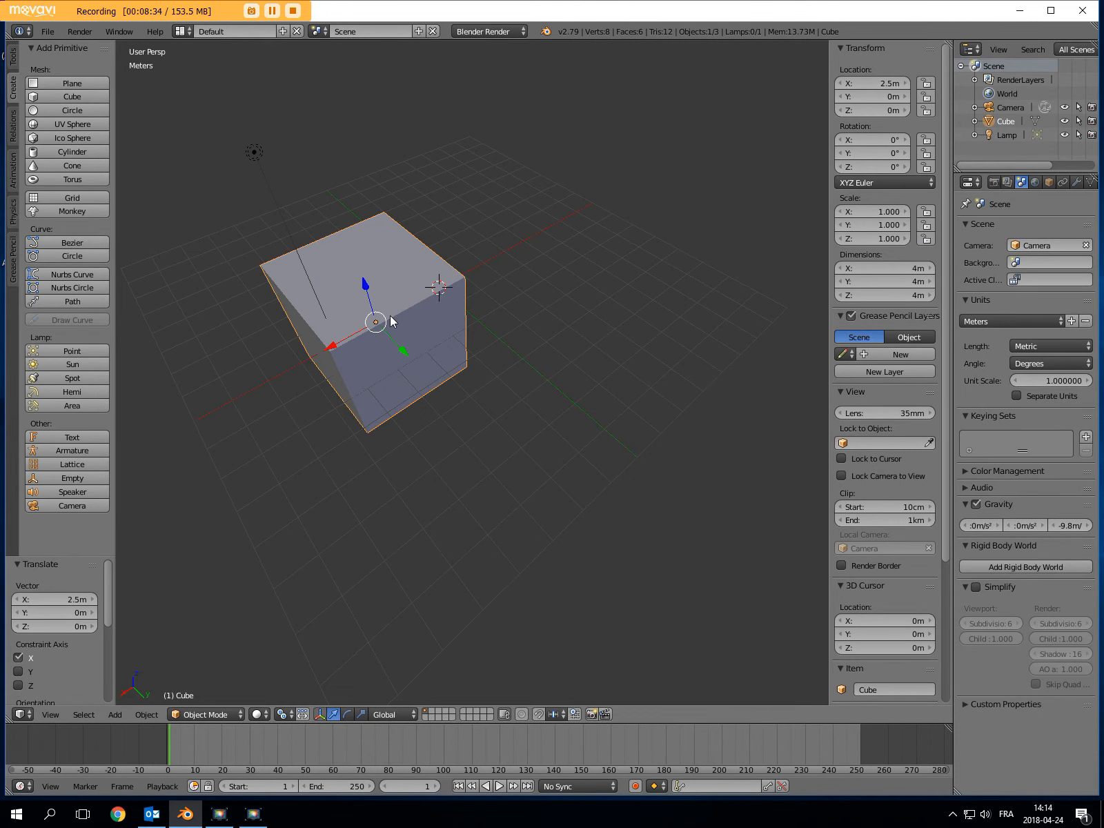
key("s")
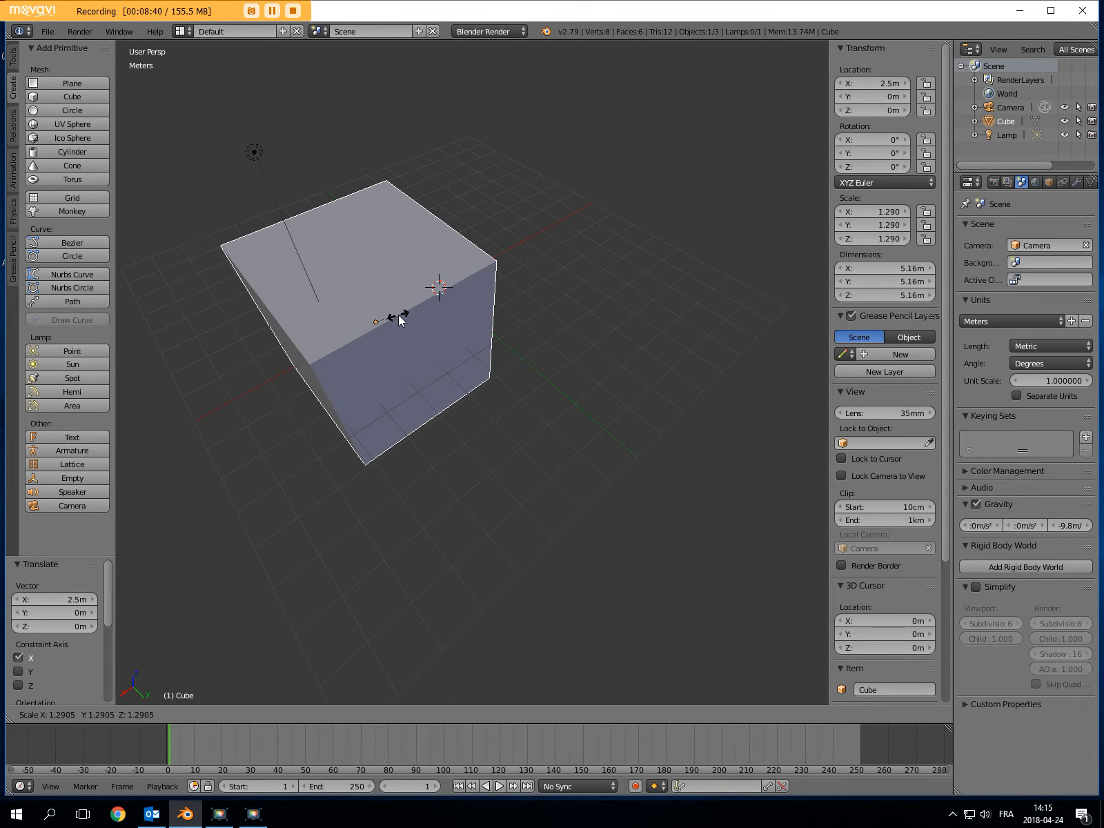
key("x")
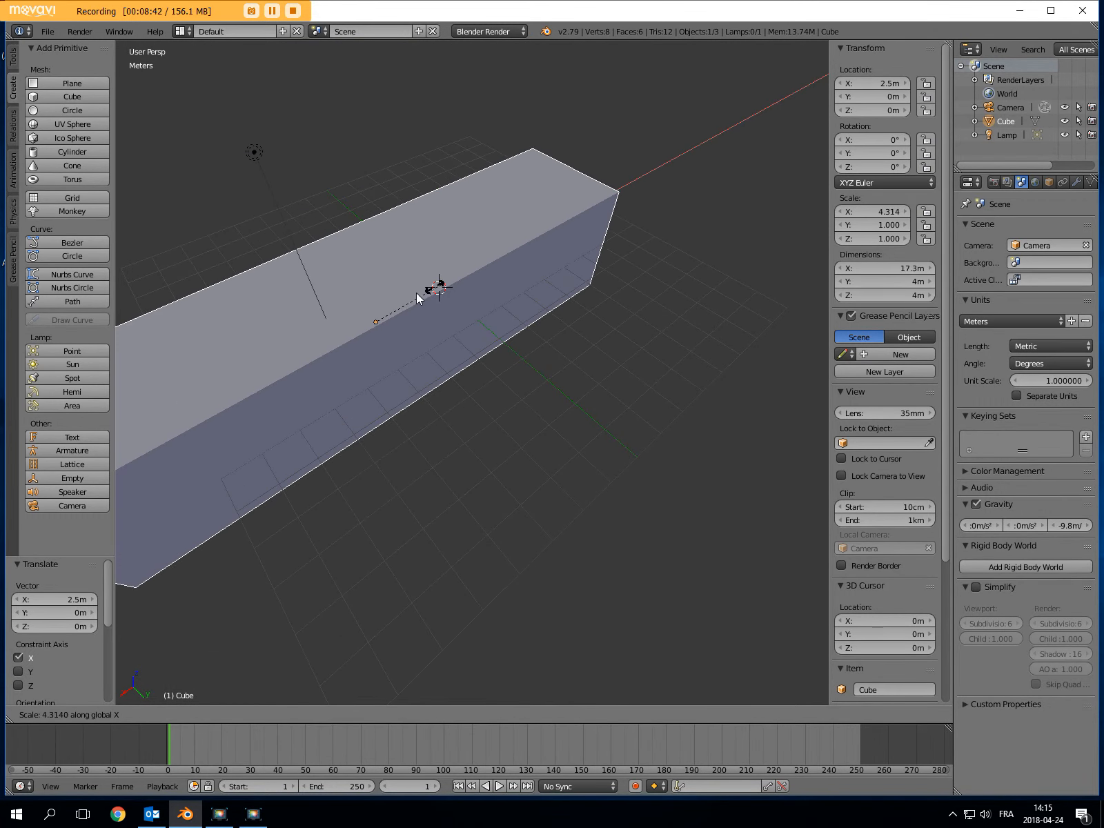
key("Escape")
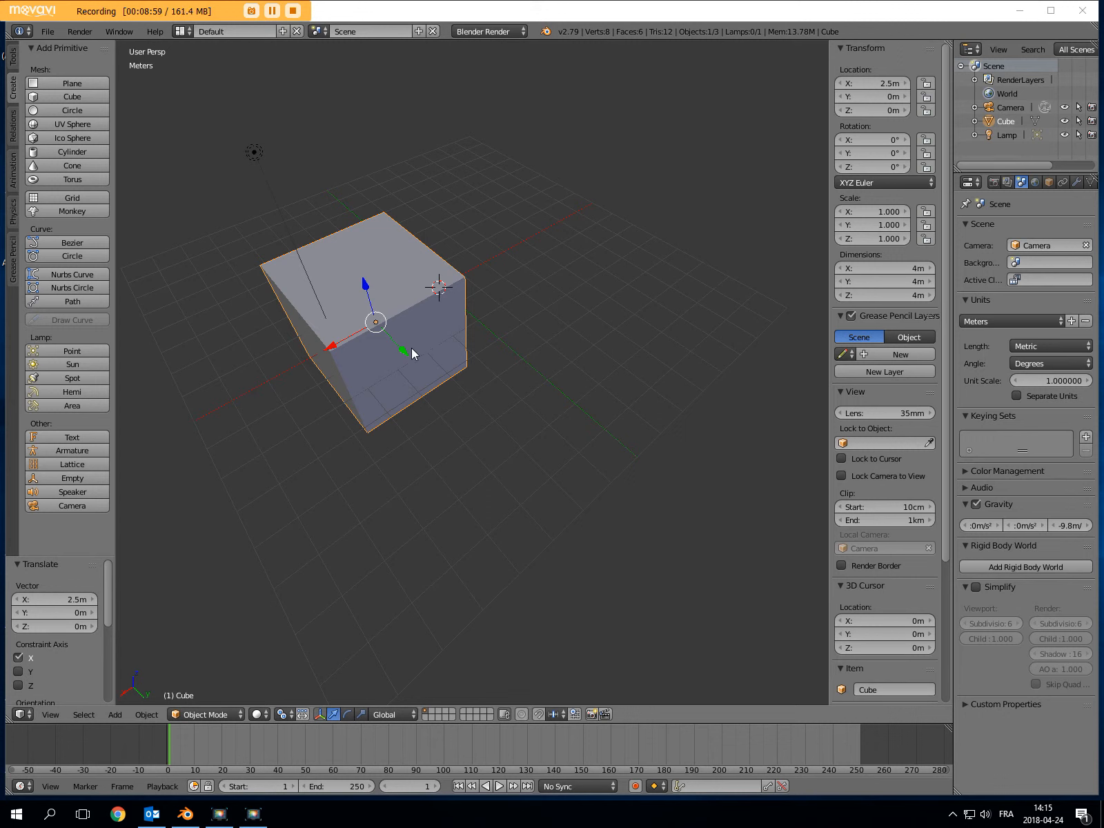
Move the cube freehand about 4 cm along the Y axis with the translate manipulator
mouse_move(406, 351)
left_mouse_down()
mouse_move(432, 392)
mouse_move(417, 393)
mouse_move(399, 366)
mouse_move(432, 377)
mouse_move(395, 338)
mouse_move(406, 349)
left_mouse_up()
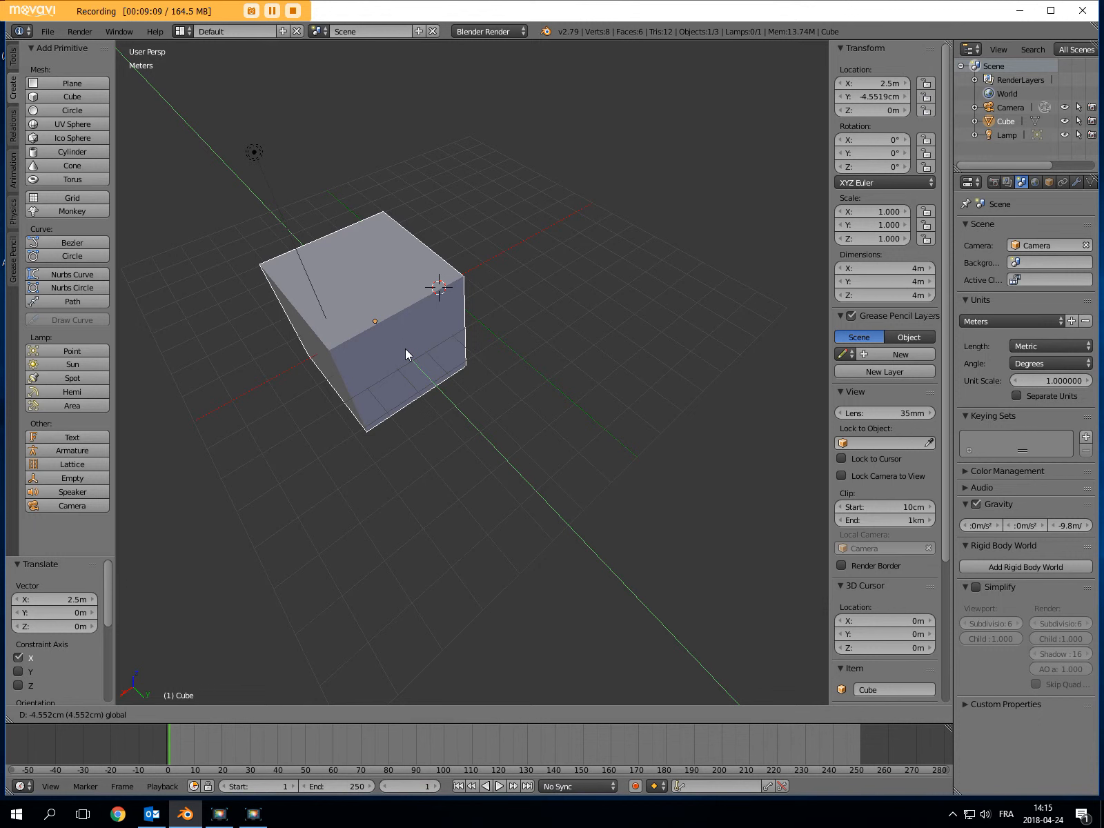
left_click_drag(406, 349, 433, 353)
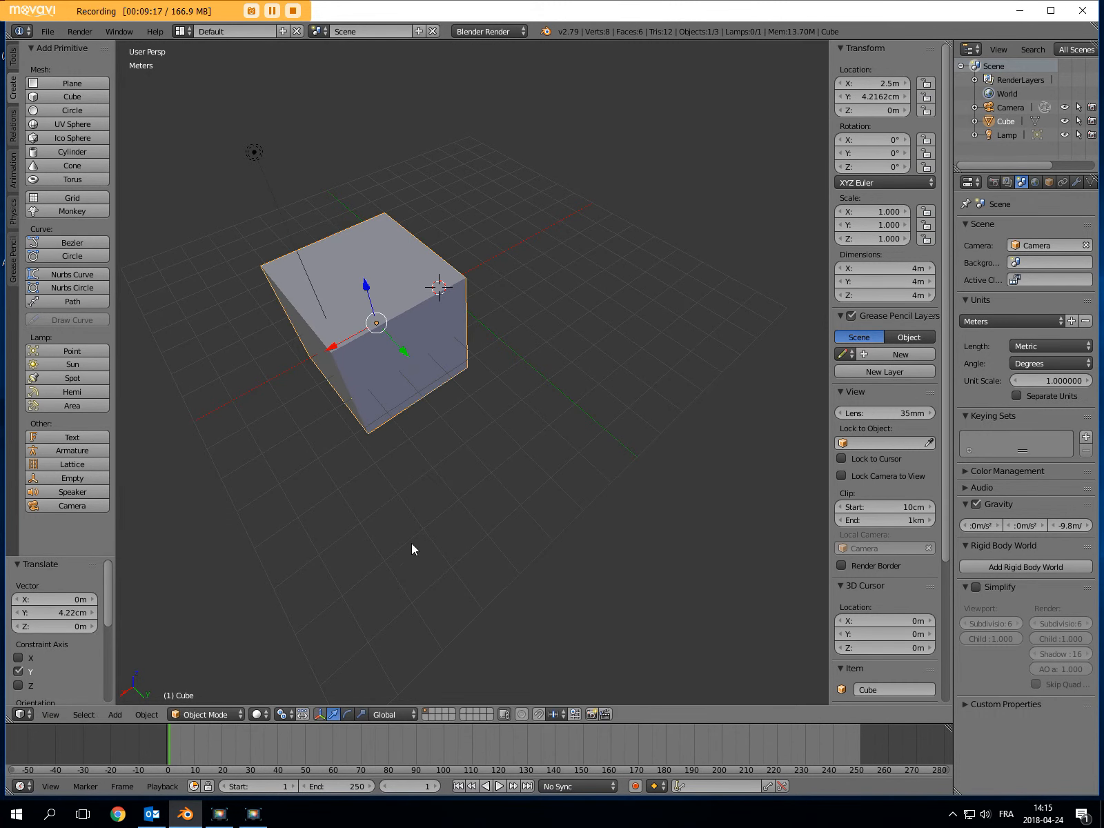
Scale the cube freehand to about 1.325 along the Z axis with the scale manipulator
left_click(361, 714)
left_click_drag(366, 284, 358, 231)
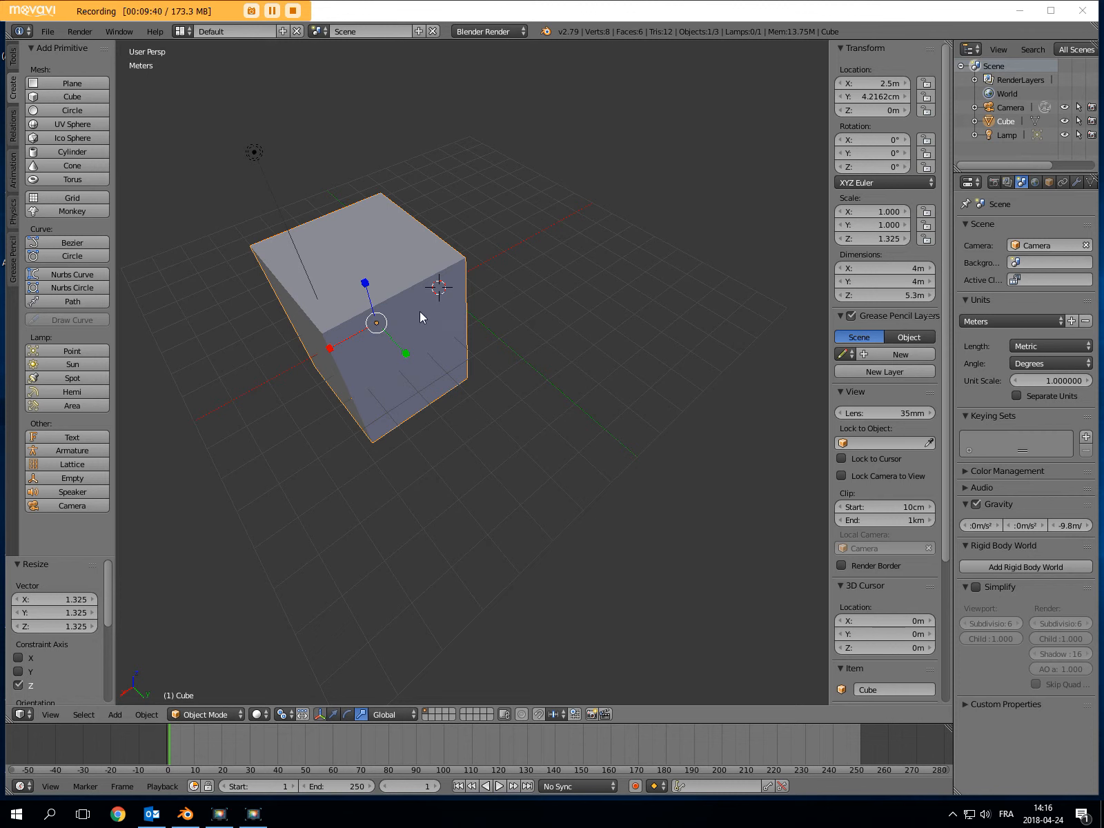
Set the cube's X and Y location to 0 m
left_click(882, 84)
type("0")
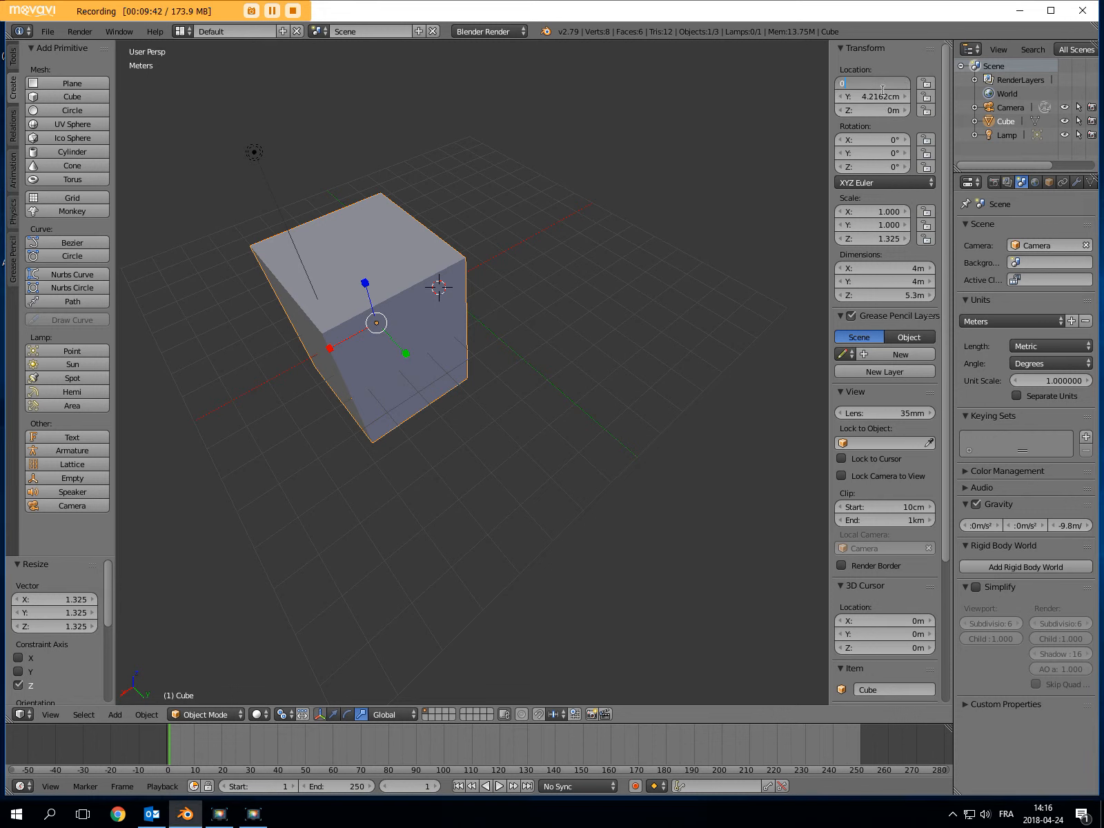
key("Return")
left_click(884, 97)
type("0")
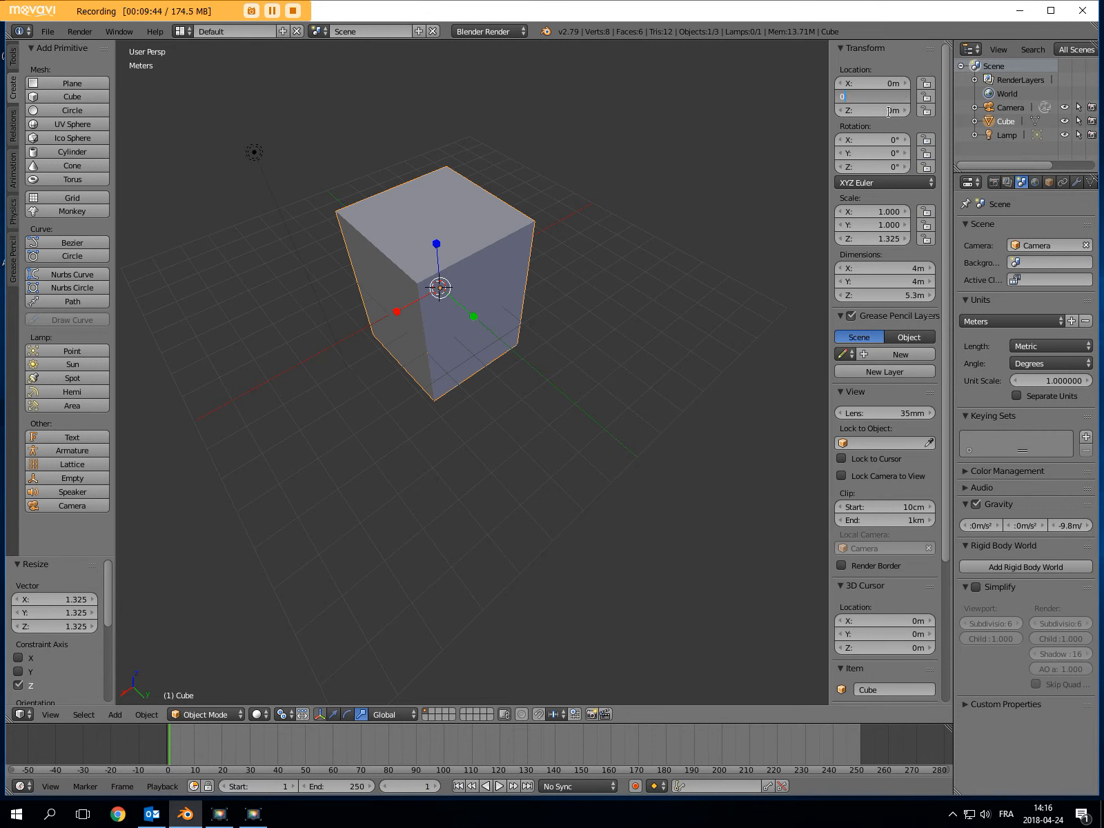
key("Return")
Set the cube's Z scale to 1 after trying a value of 0
left_click(889, 239)
type("0")
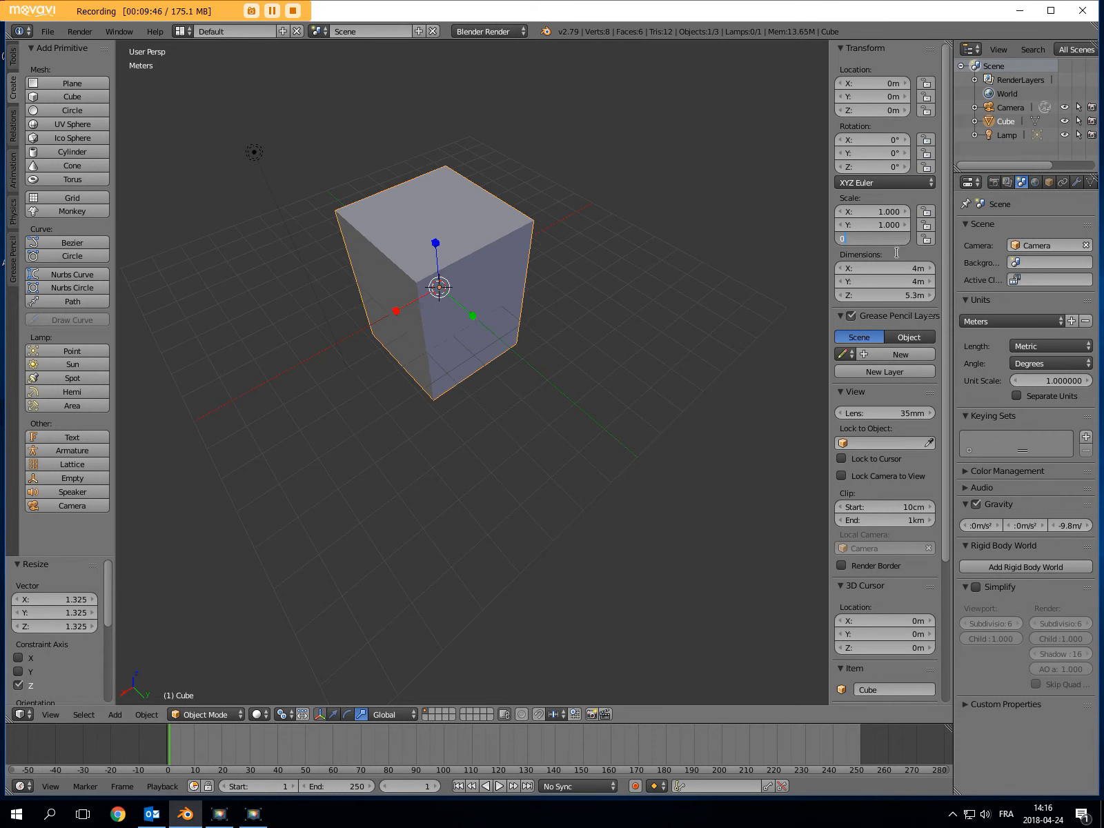
key("Return")
left_click(891, 238)
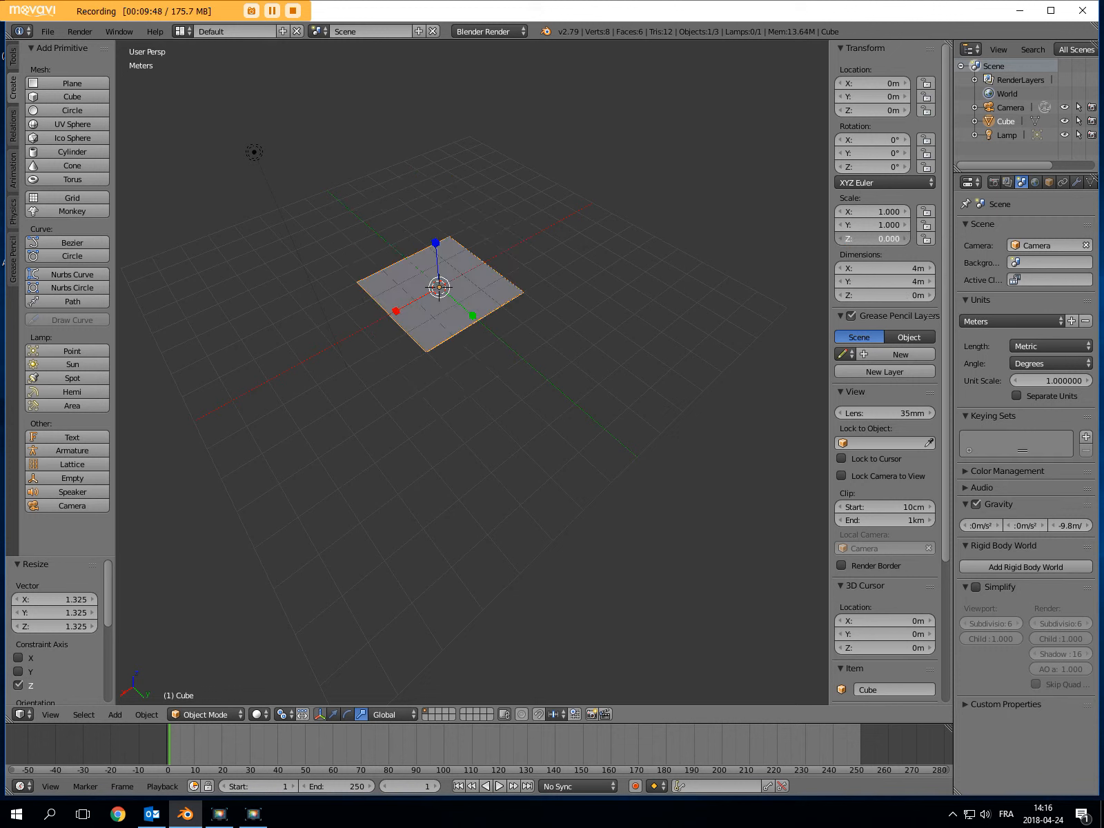
type("1")
key("Return")
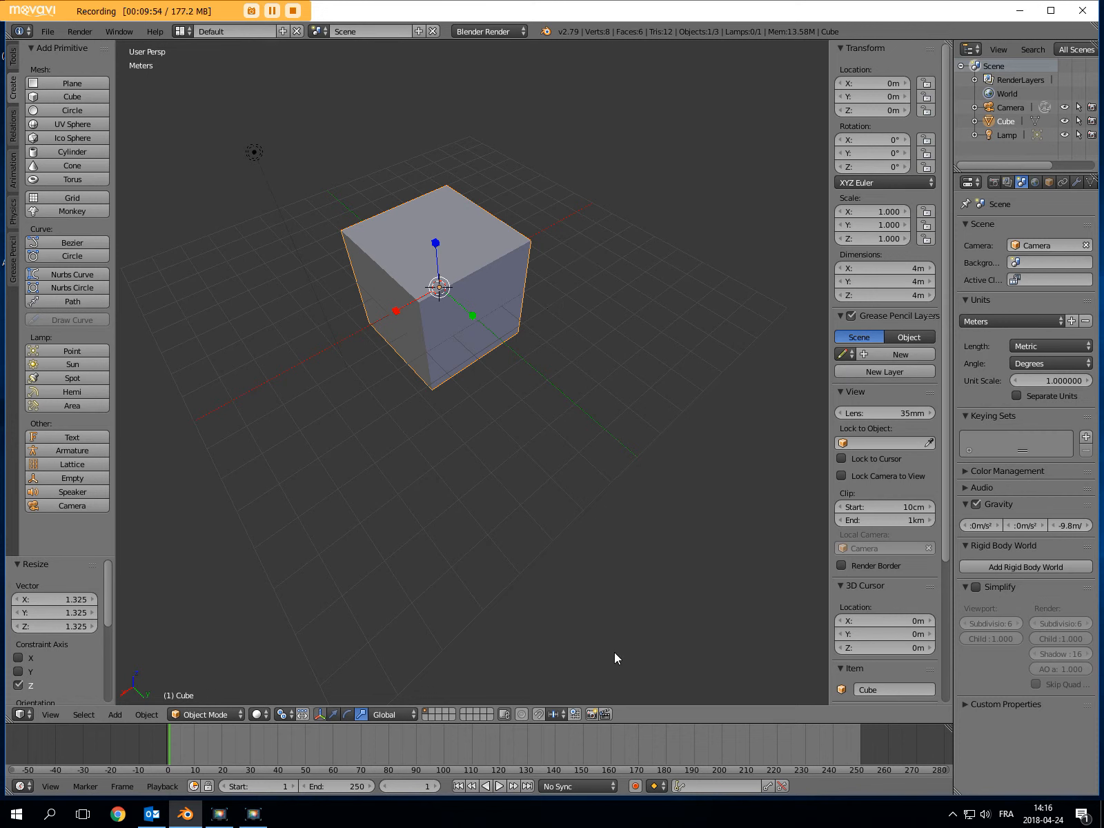
Try moving the cube along the Y axis with snapping on, up to 3 m, and reset its Y location to 0
left_click(538, 714)
left_click(333, 714)
mouse_move(472, 311)
left_mouse_down()
mouse_move(545, 385)
mouse_move(534, 373)
left_mouse_up()
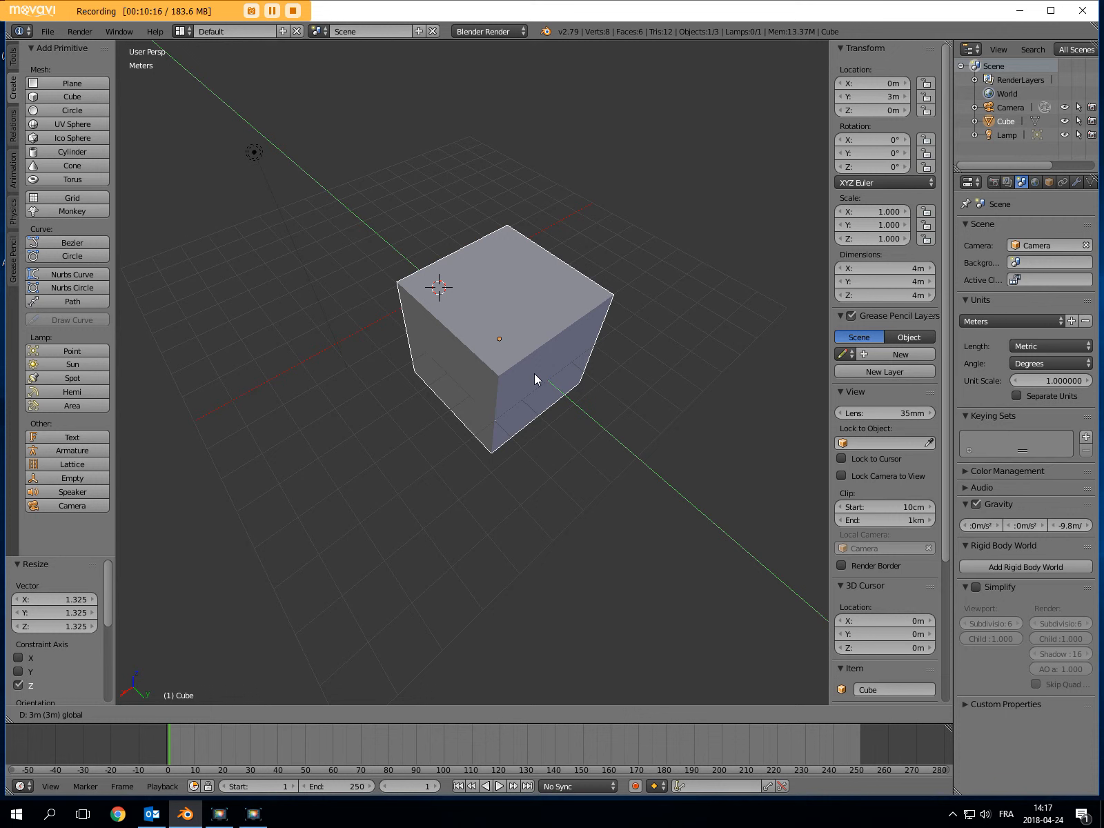
left_click_drag(535, 373, 424, 274)
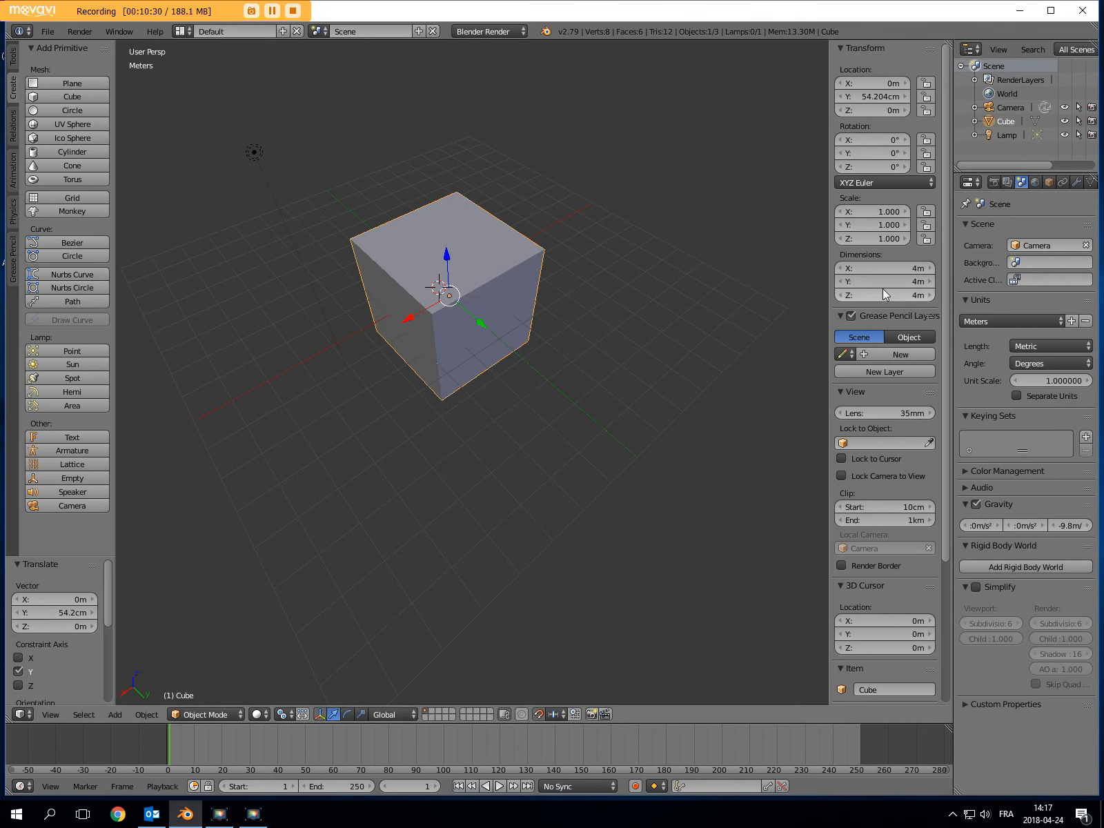
type("0")
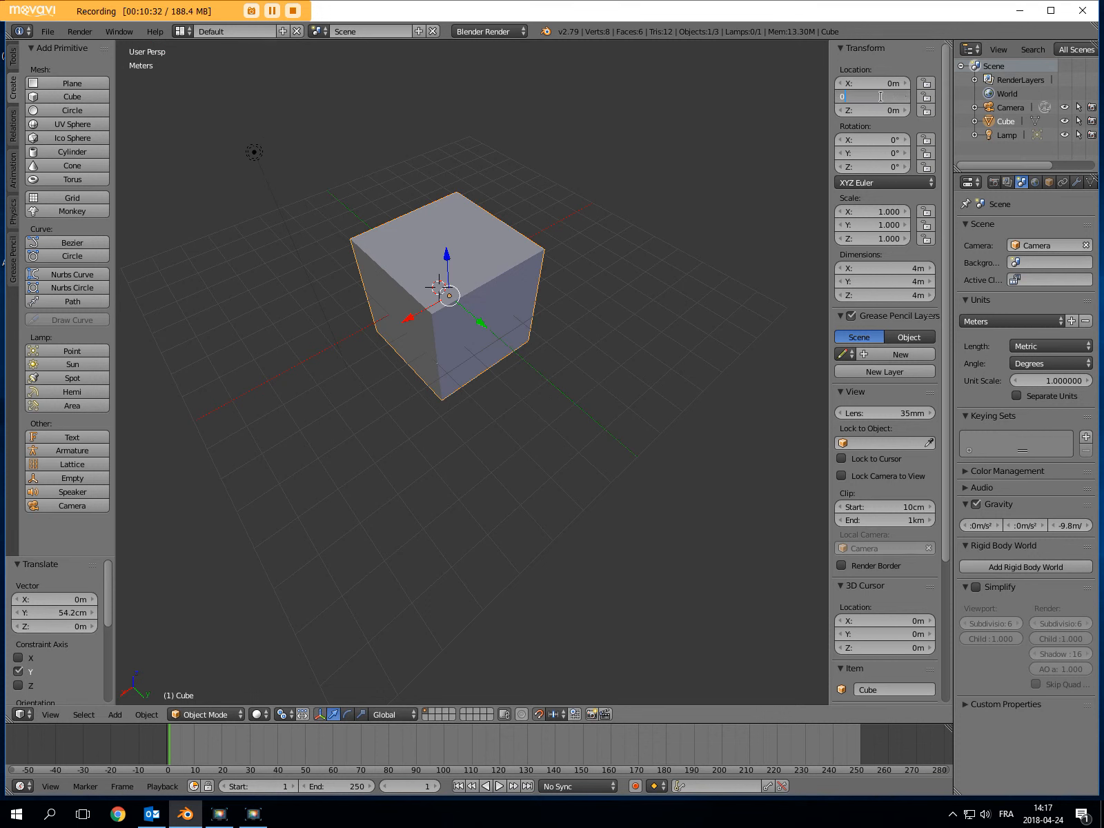
key("Return")
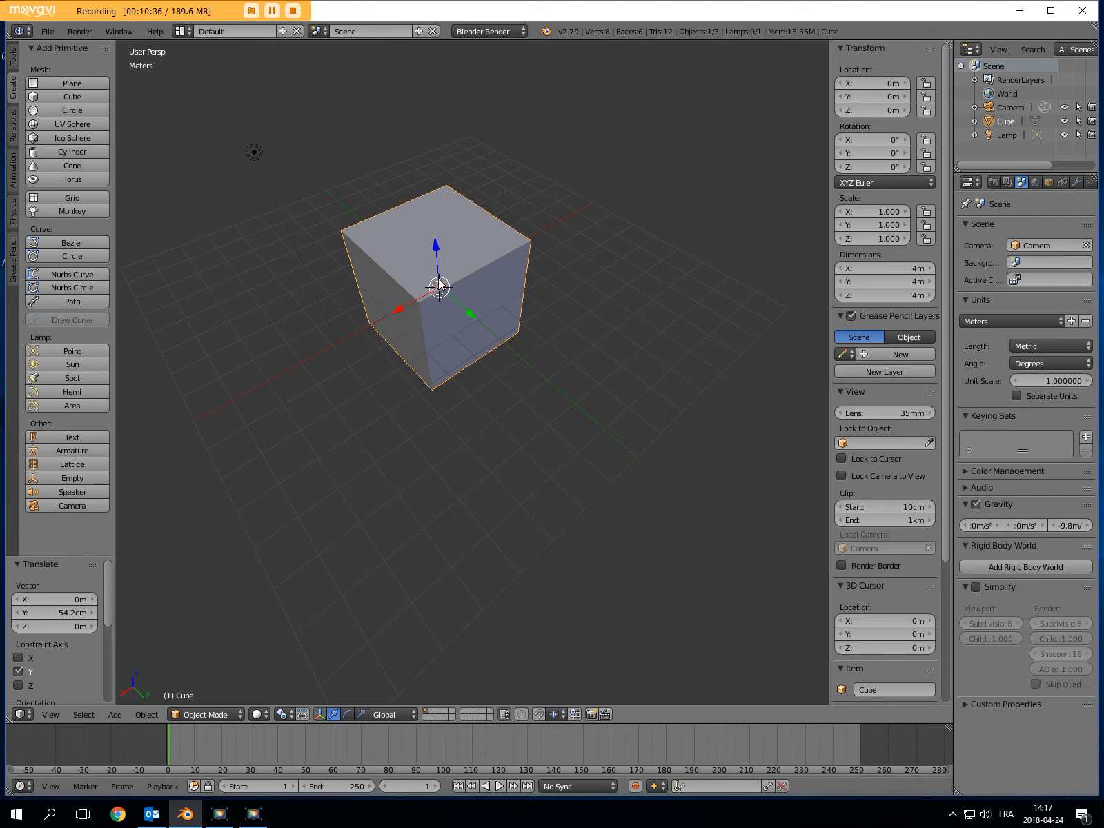
Move the cube freehand along the Y axis to about 38 cm and set its Y location back to 0
mouse_move(471, 318)
left_mouse_down()
mouse_move(567, 415)
mouse_move(480, 319)
left_mouse_up()
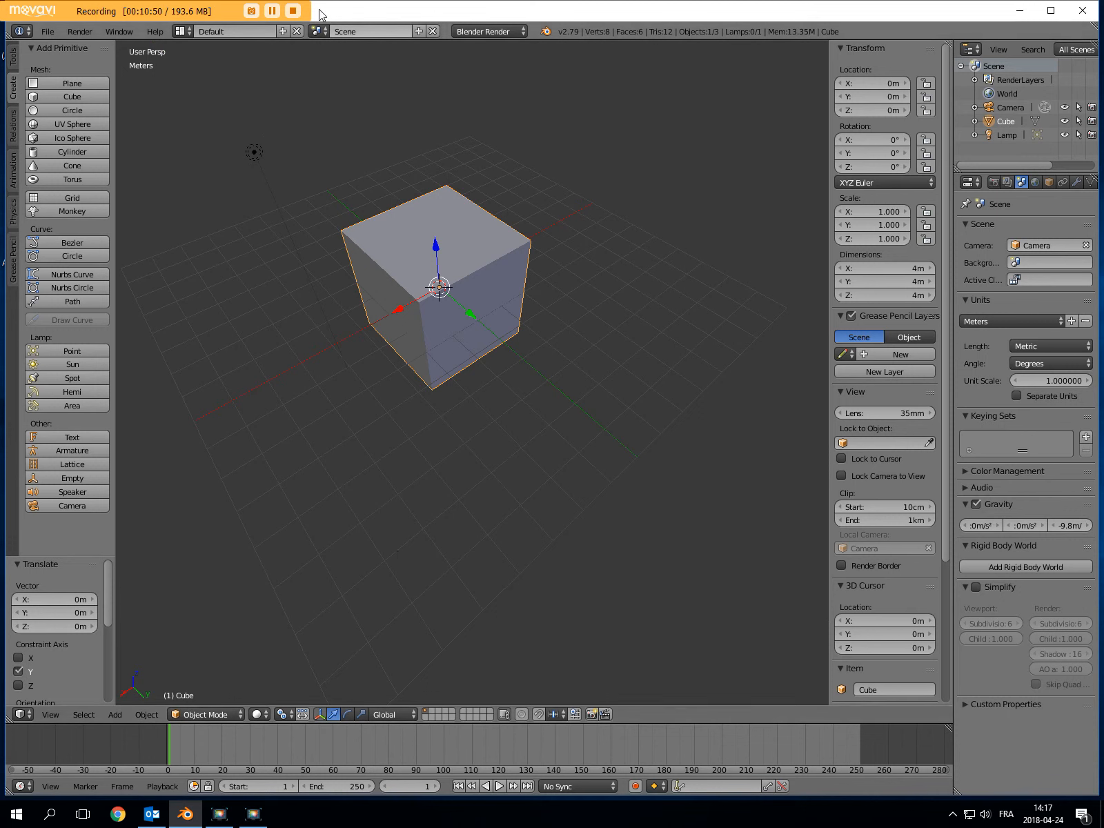
left_click(272, 11)
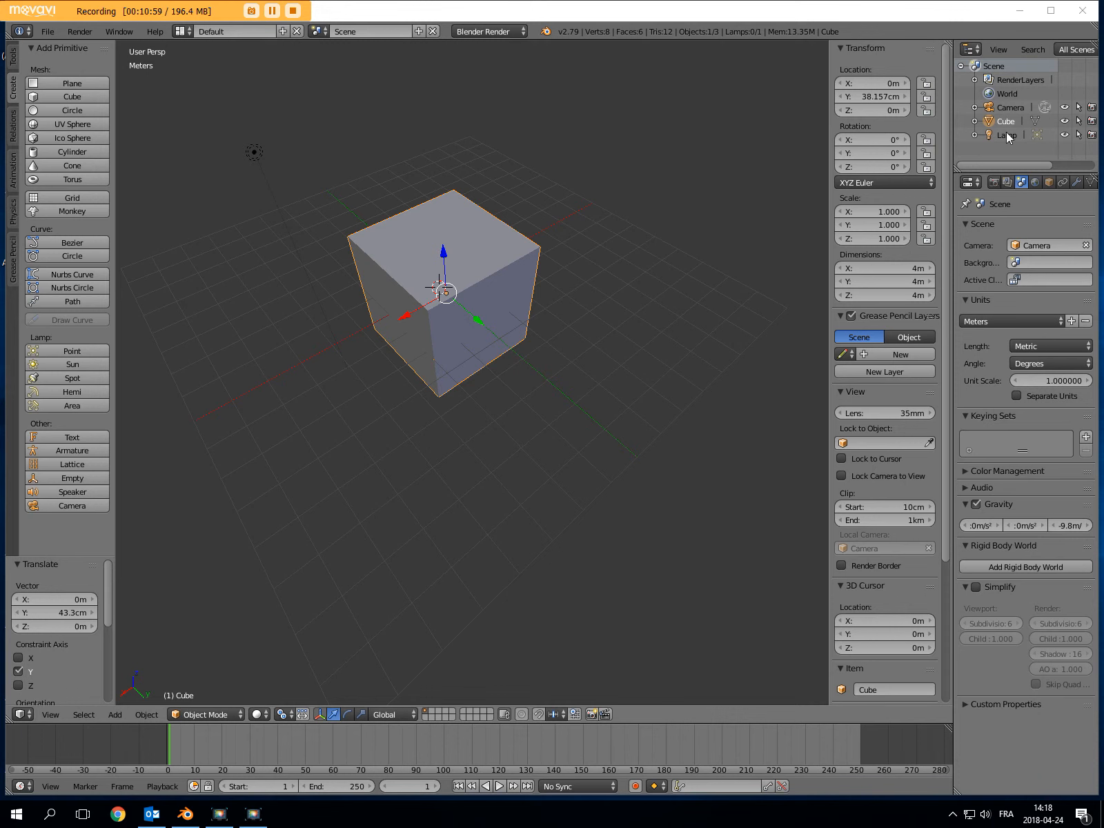
left_click(849, 101)
type("0")
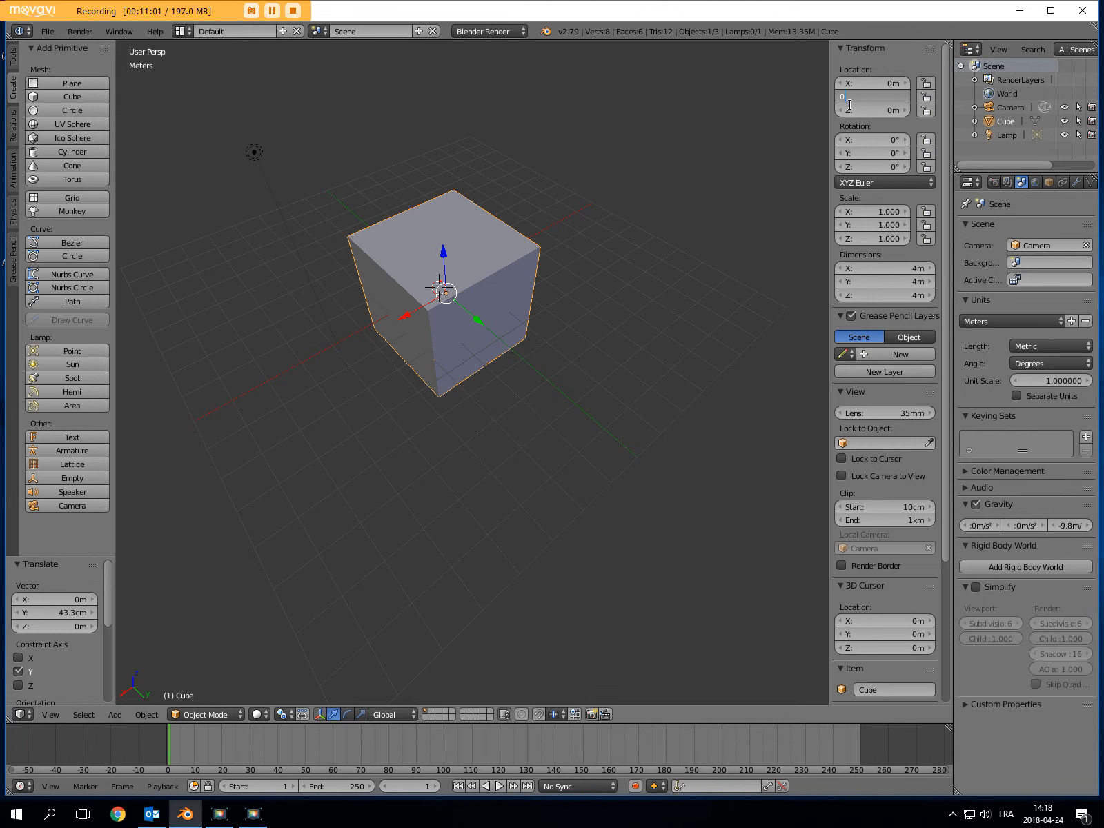
key("Return")
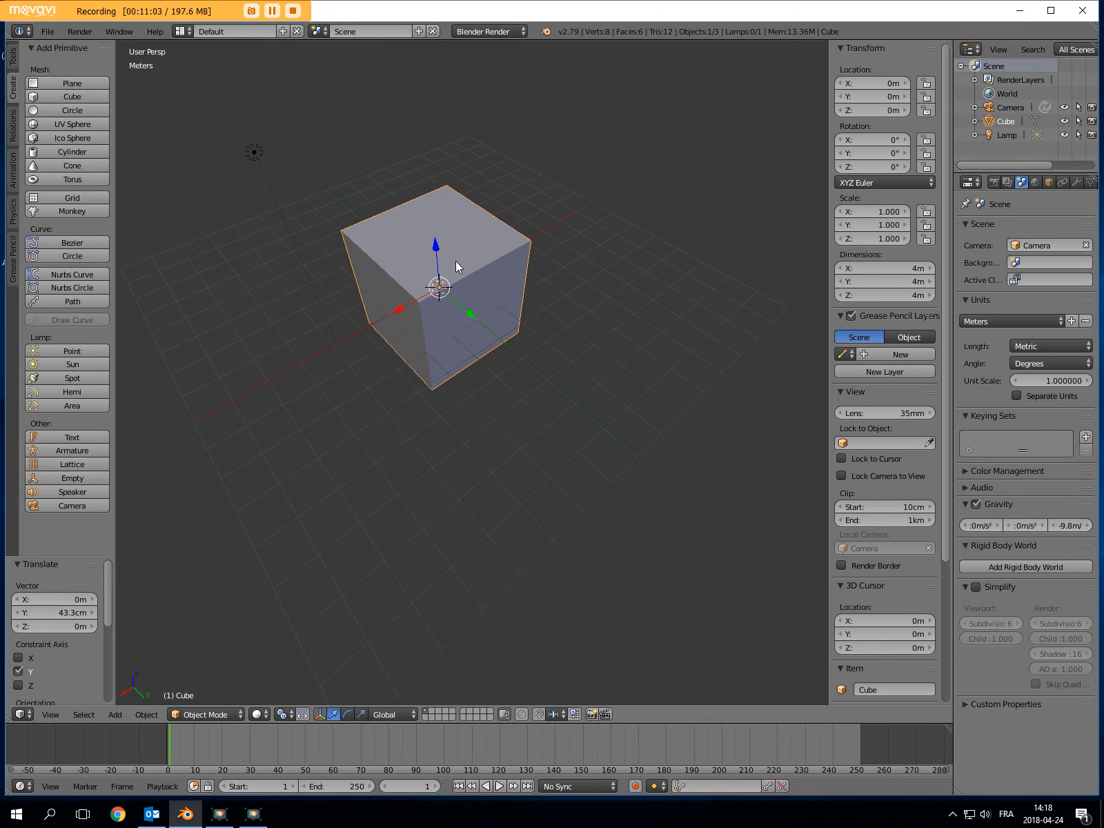
Rotate the cube exactly 45° about the global X axis
key("r")
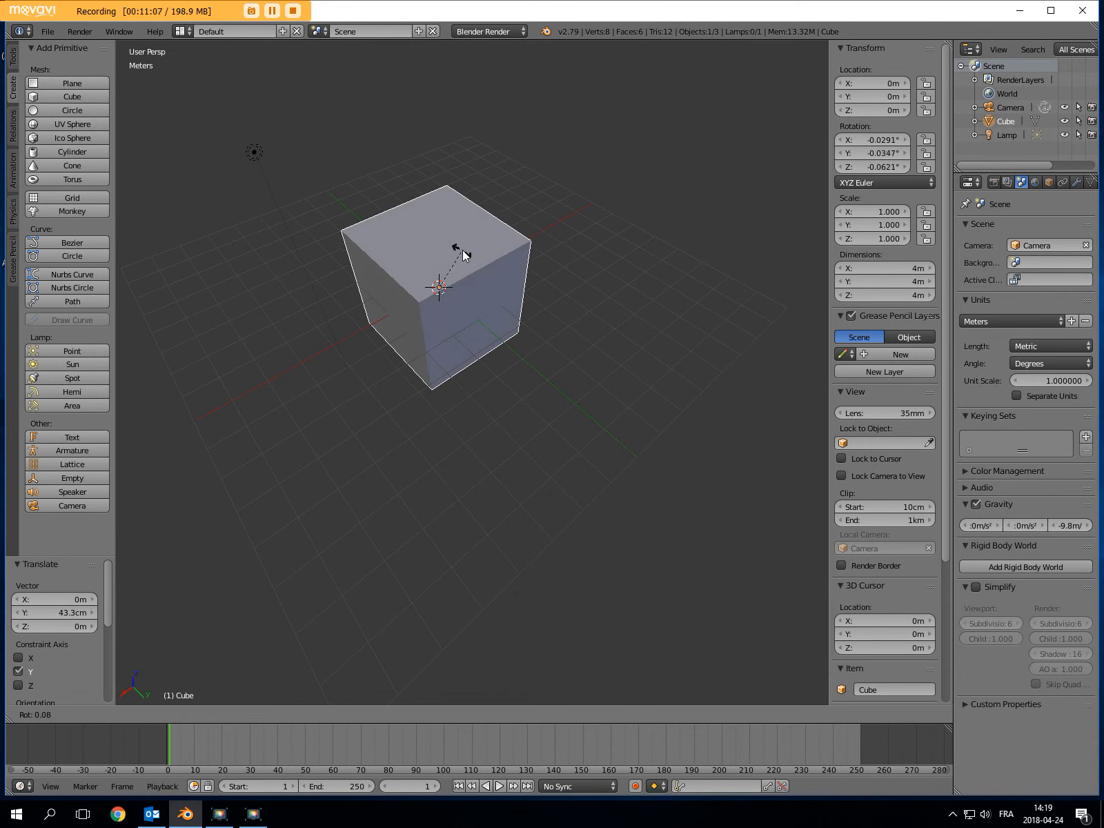
key("x")
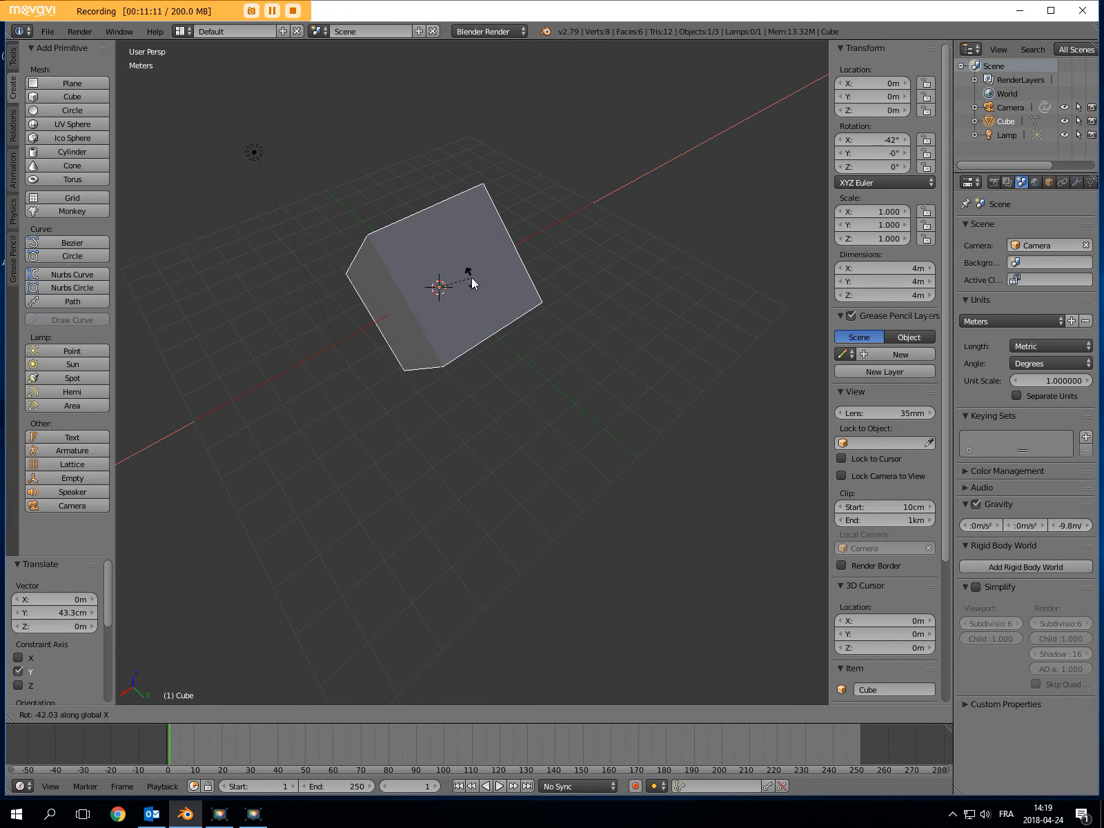
type("45")
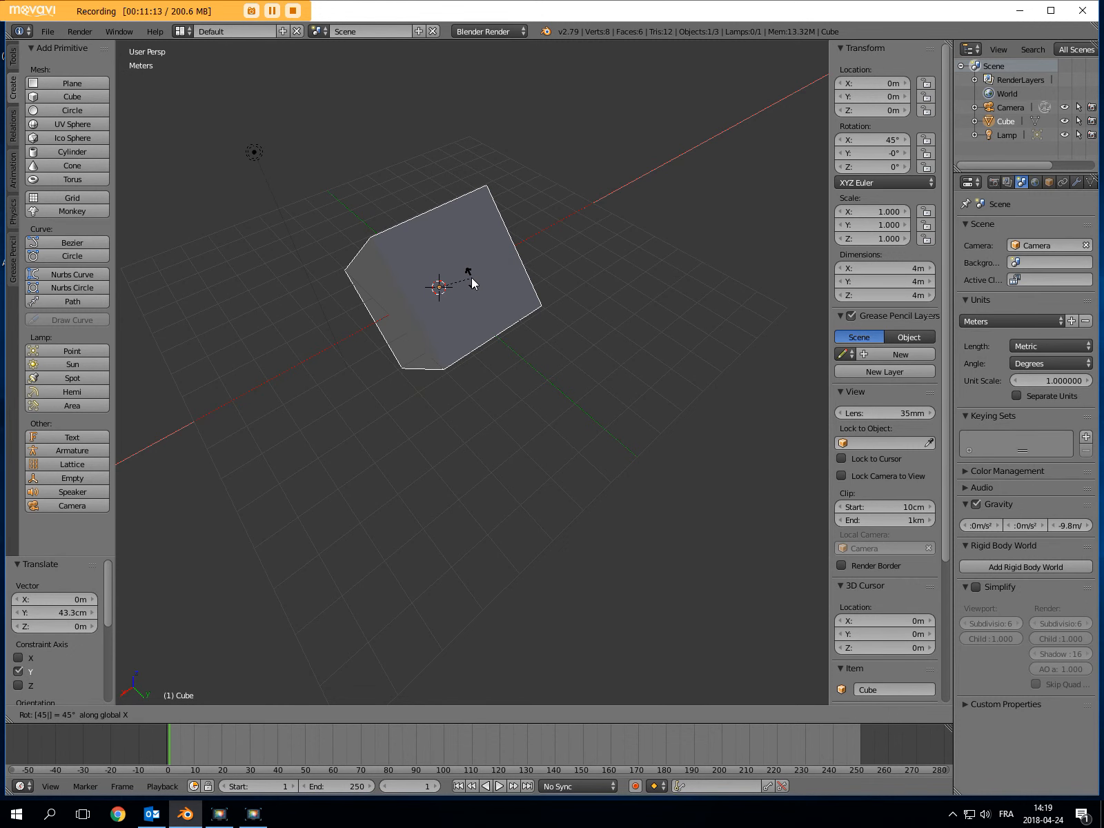
key("Return")
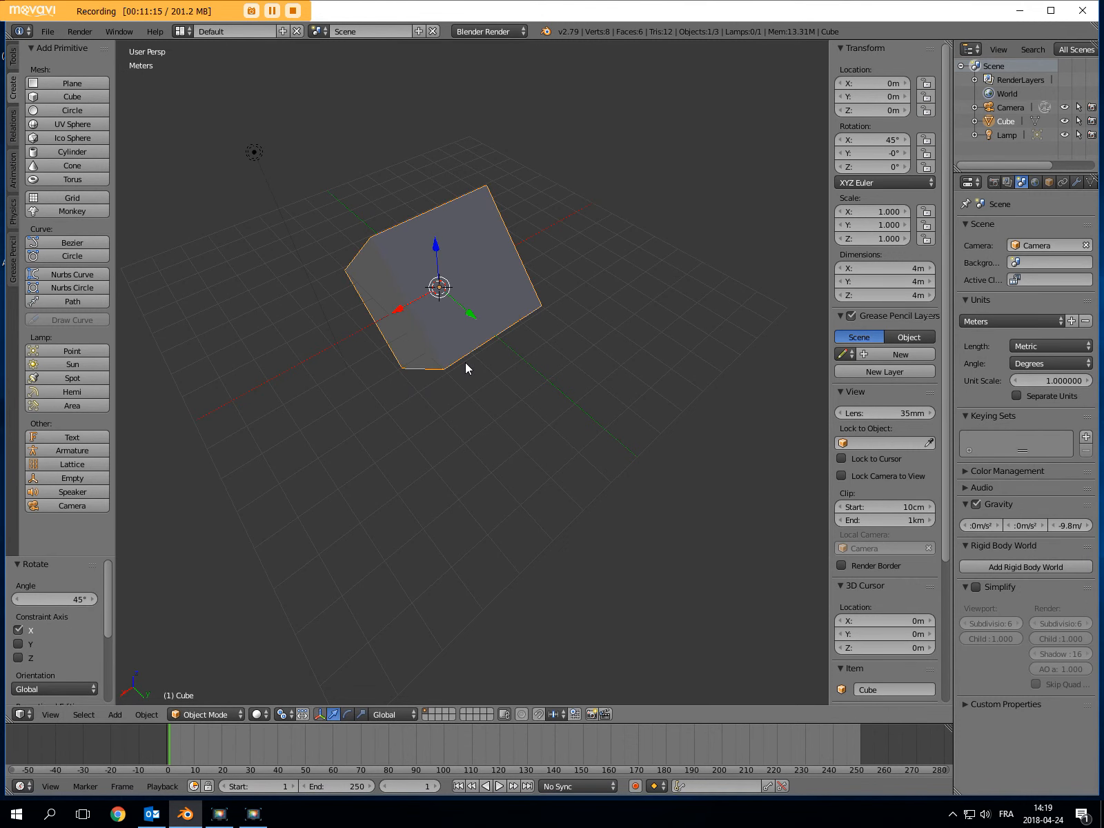
Scale the cube to about 1.636 along its Y axis in Local orientation and return the transform orientation to Global
middle_click_drag(466, 364, 506, 339)
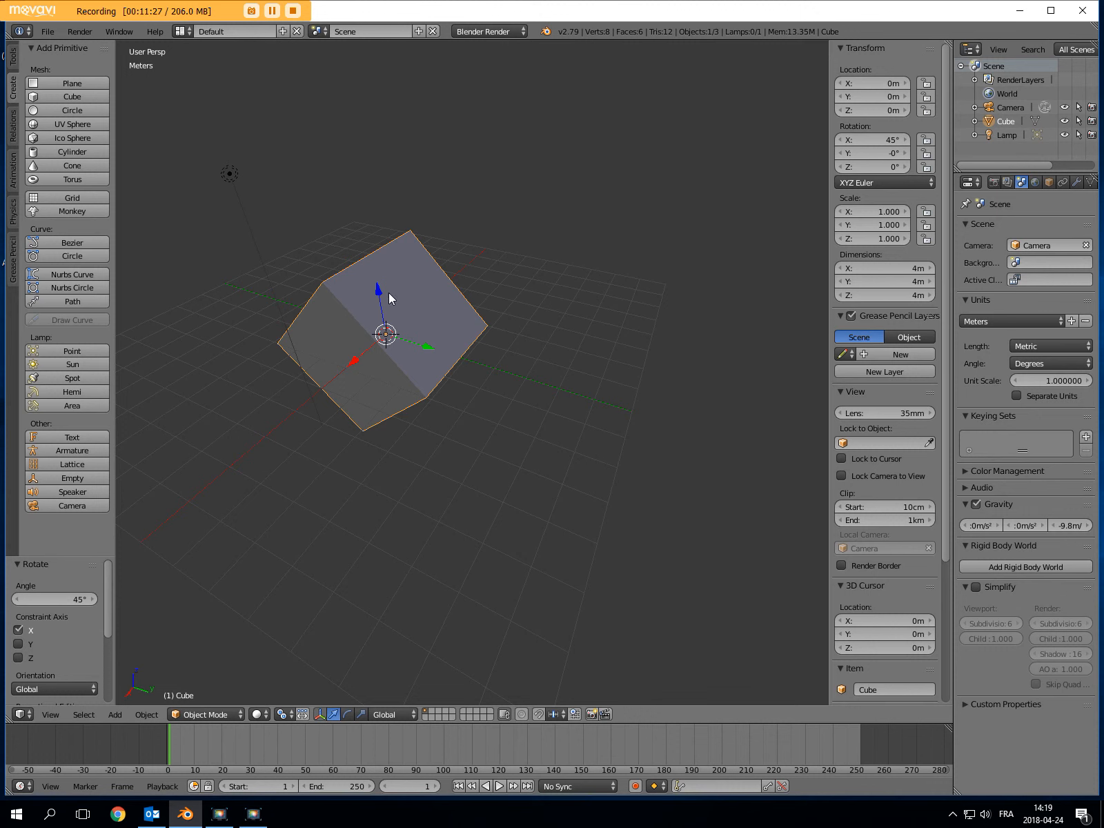
left_click(410, 714)
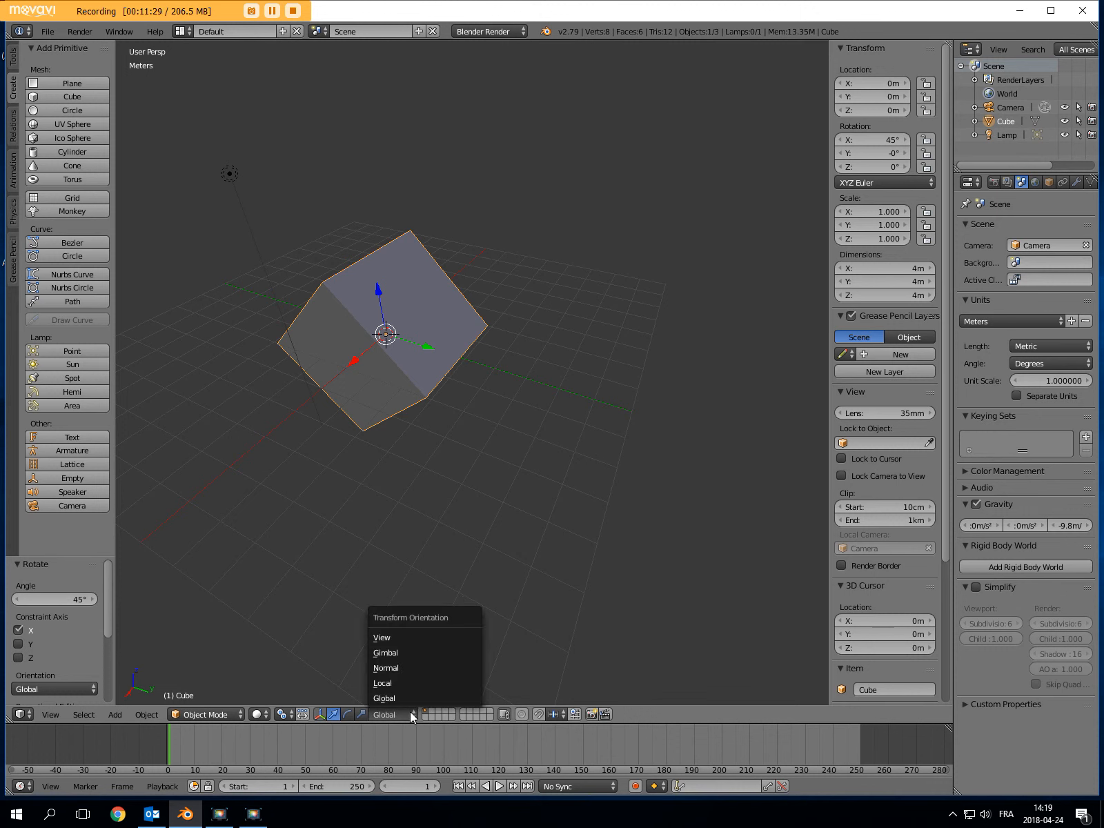
left_click(388, 682)
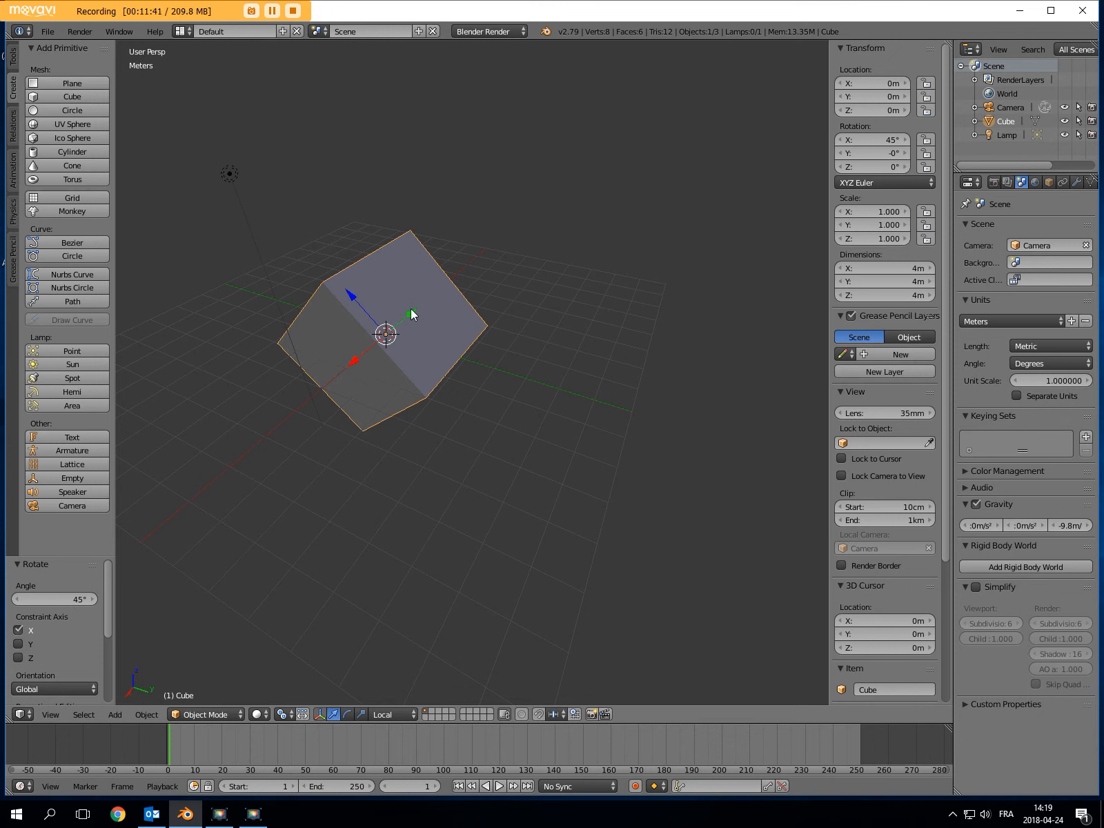
left_click(360, 715)
left_click_drag(415, 314, 442, 305)
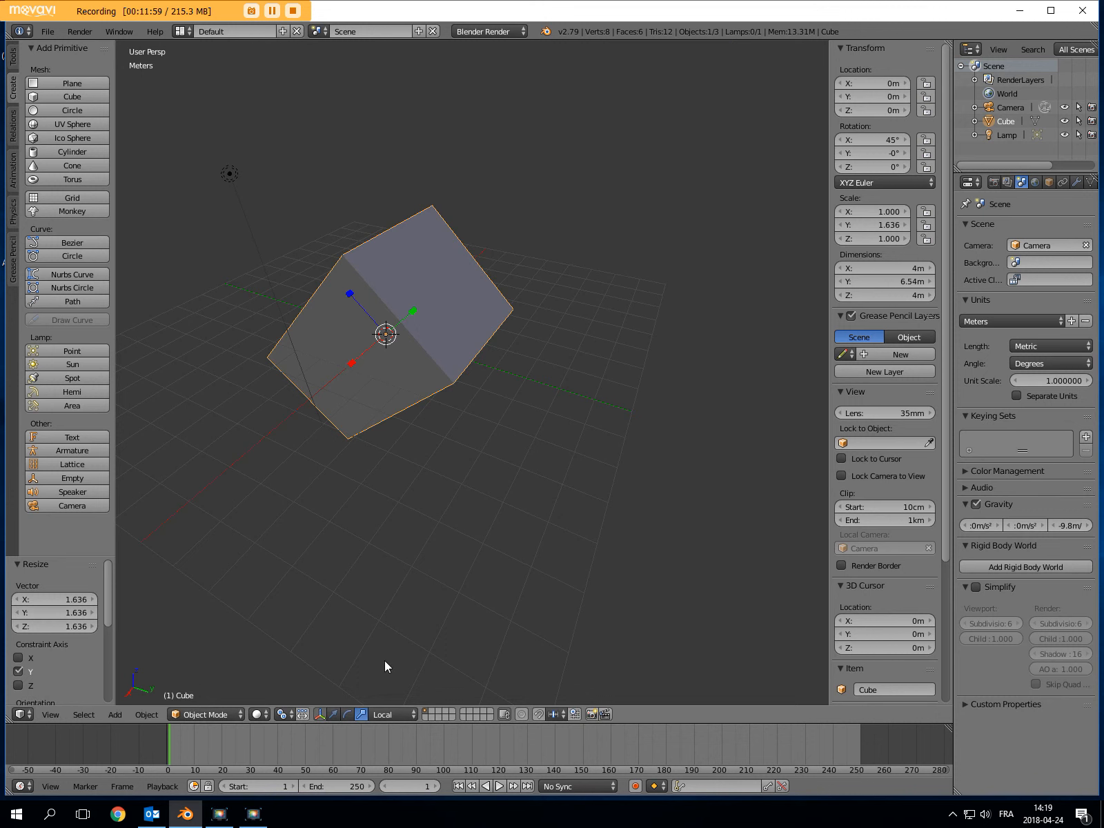
left_click(404, 714)
left_click(402, 698)
Add a UV sphere and move it freehand about 5.33 m along the Y axis with the translate manipulator
key("shift+s")
left_click(67, 123)
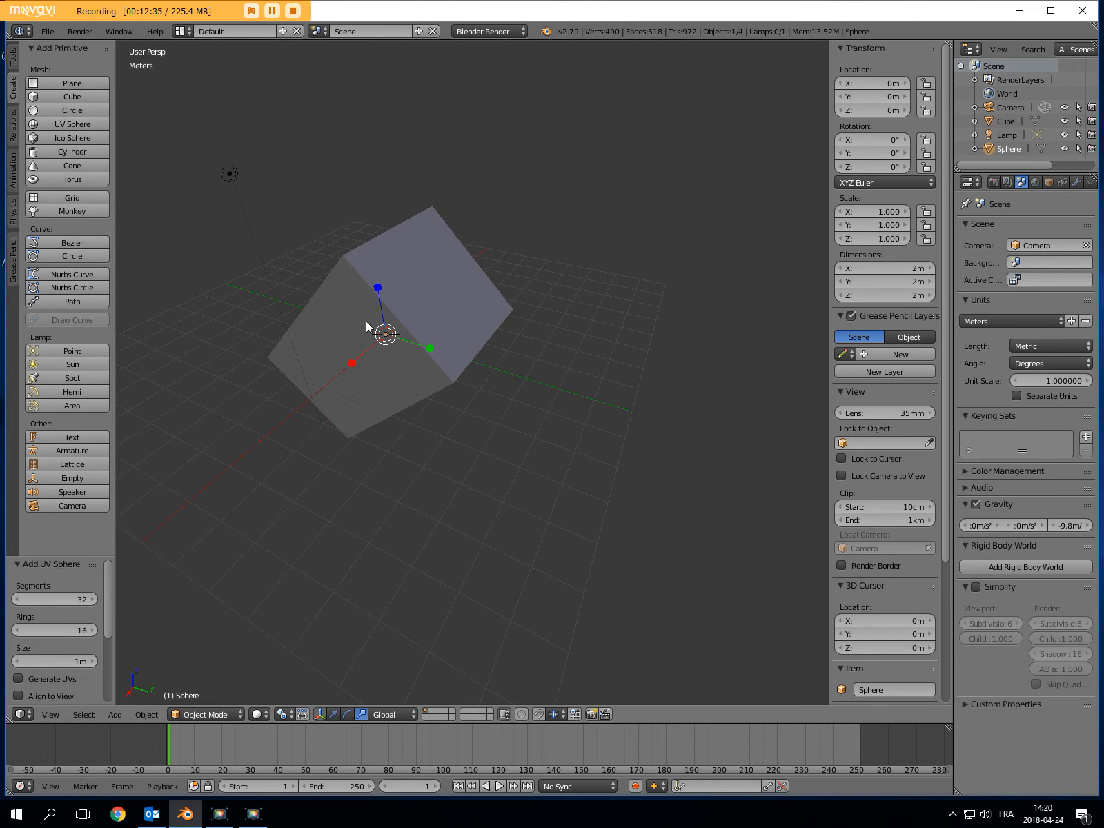
left_click(334, 714)
left_click_drag(427, 356, 582, 386)
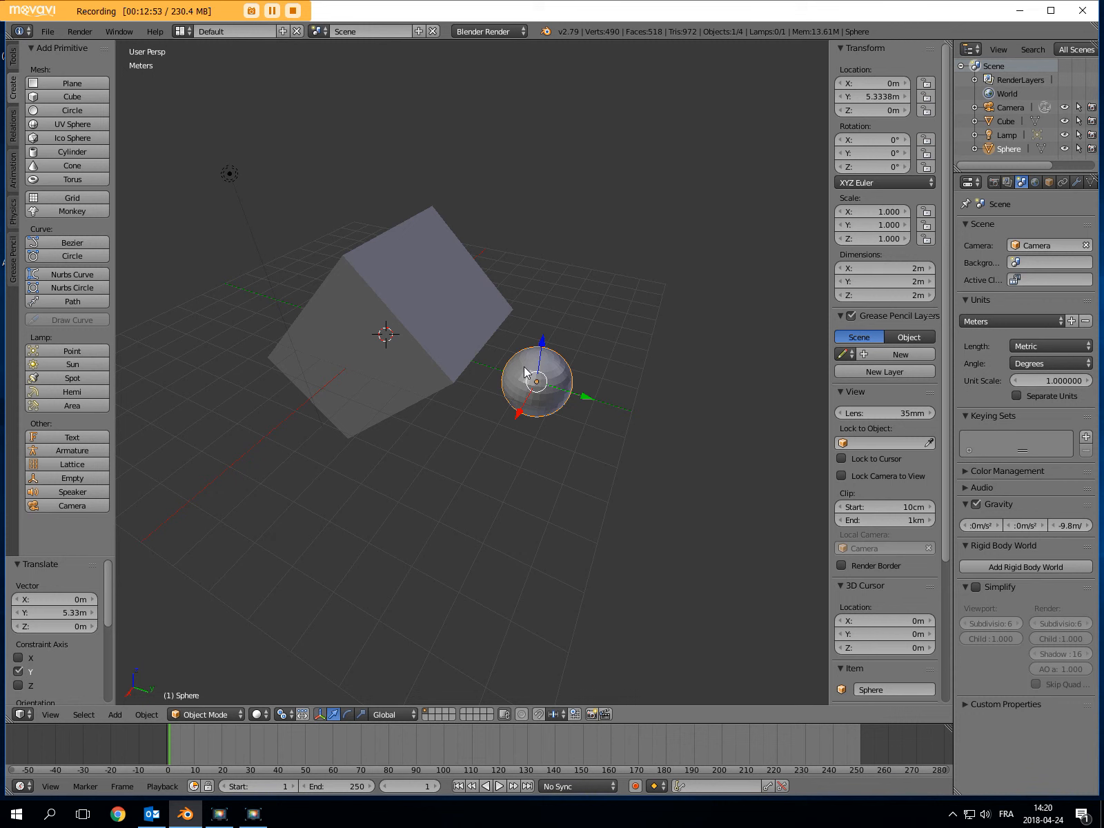
Snap the 3D cursor to the selected sphere
key("shift+s")
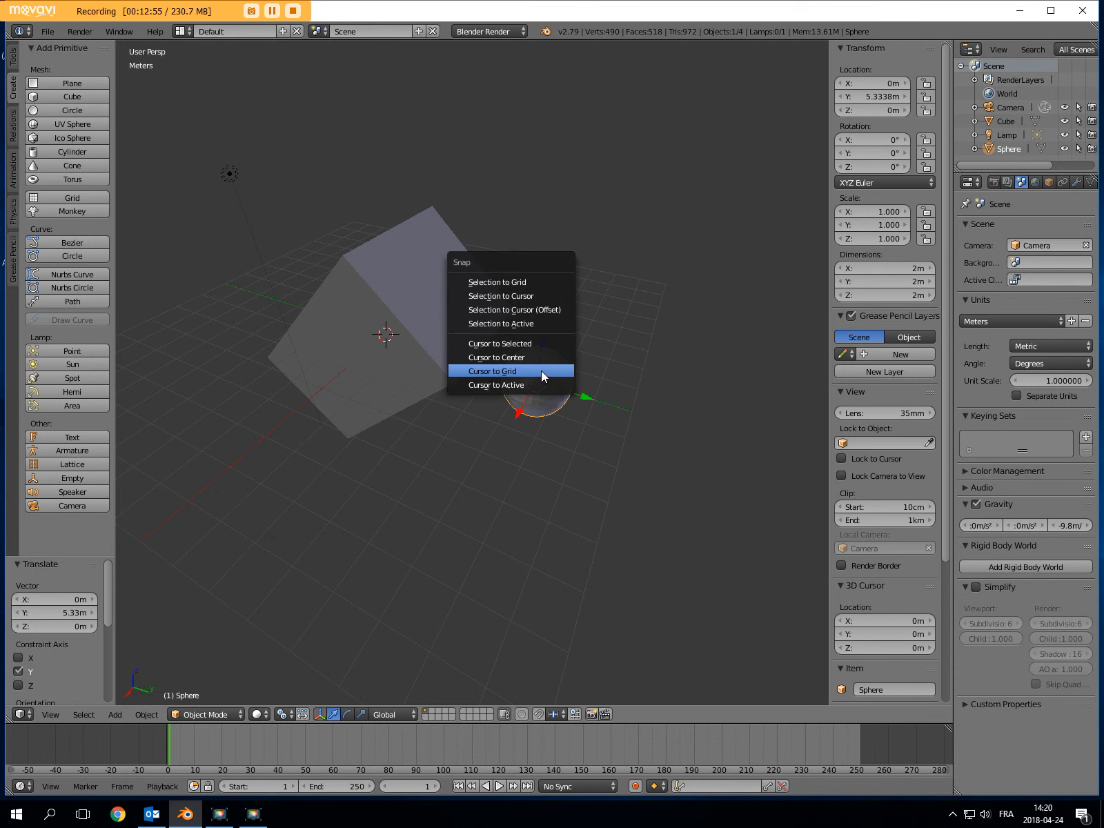
left_click(512, 343)
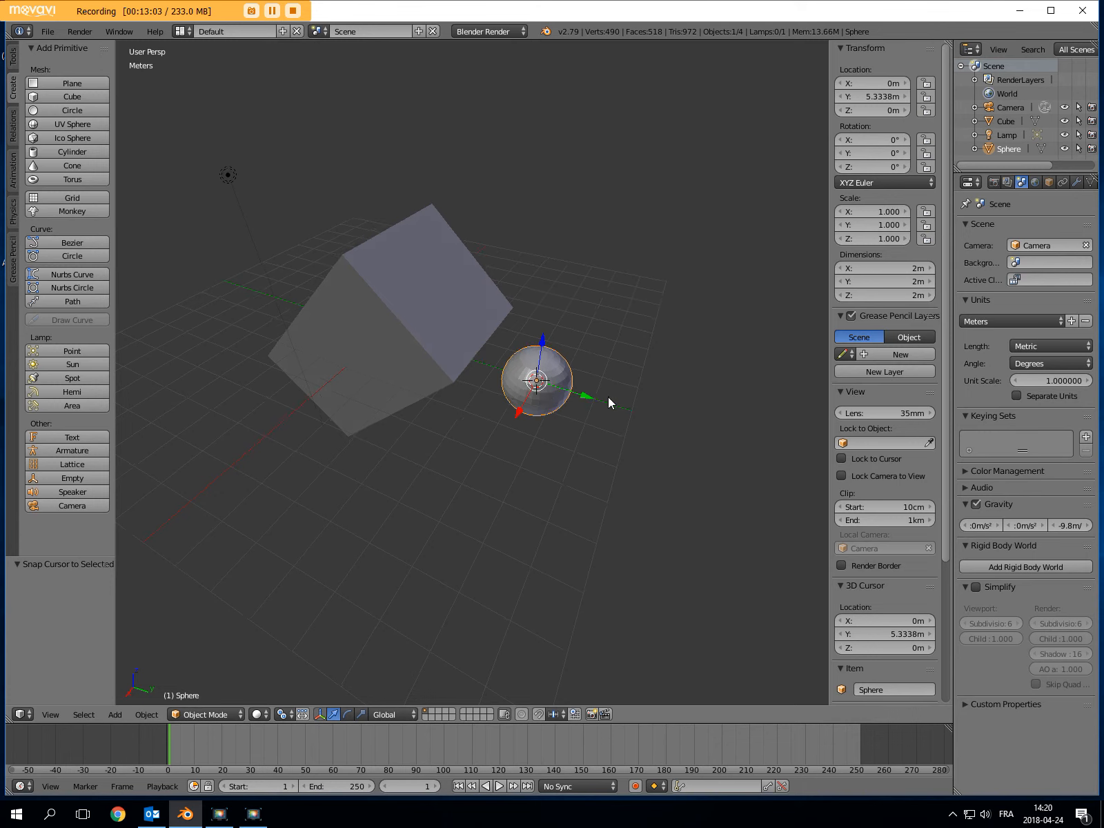
middle_click_drag(611, 402, 583, 410)
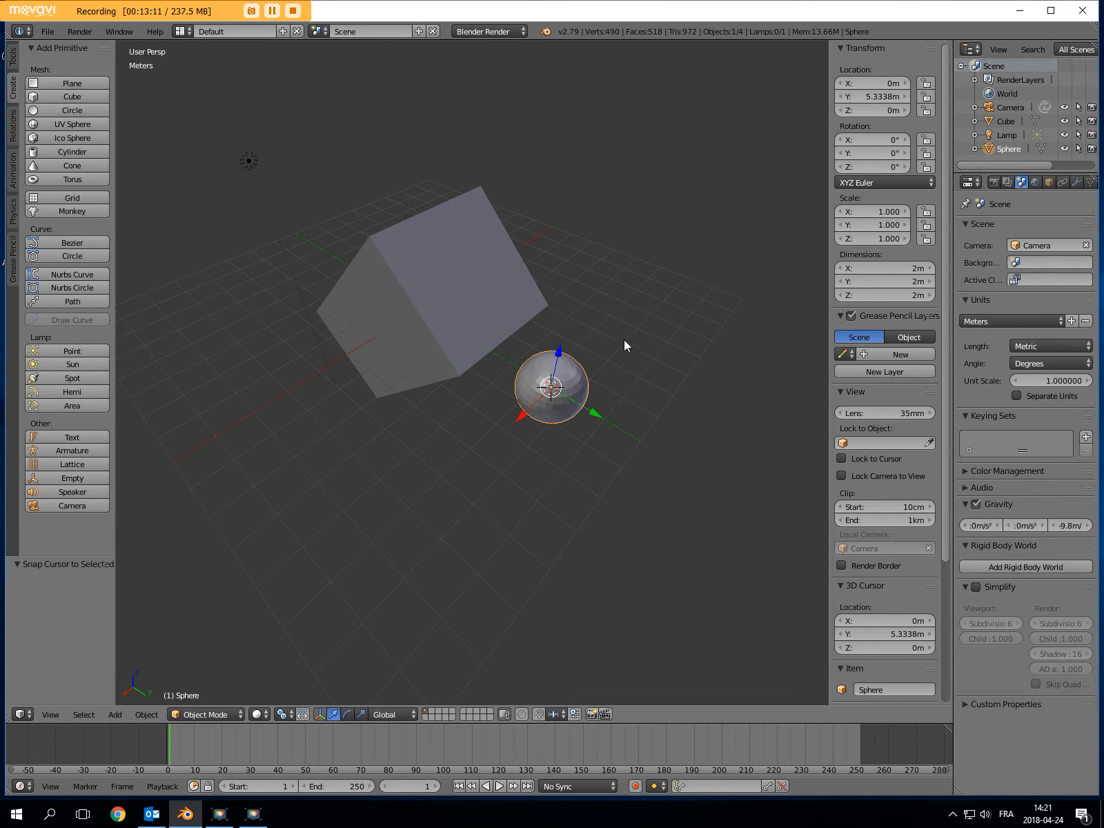
Select the cube and snap it to the 3D cursor at the sphere's centre
key("shift+s")
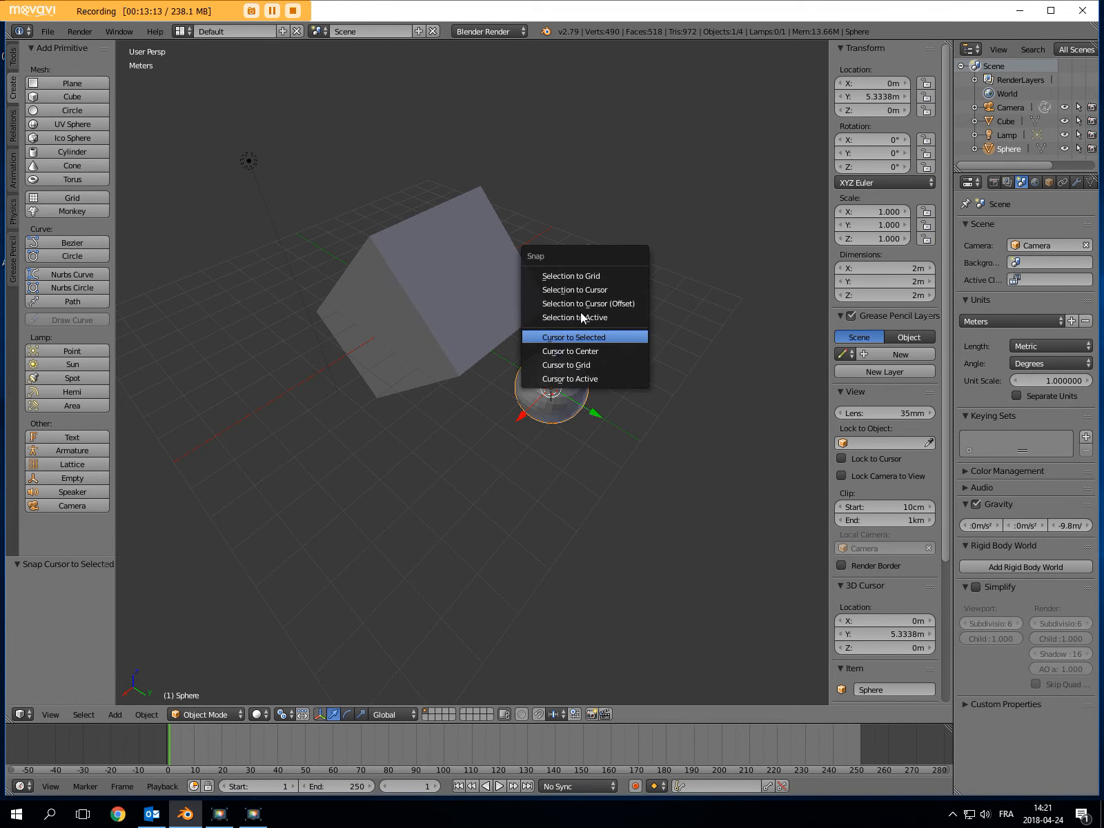
right_click(466, 304)
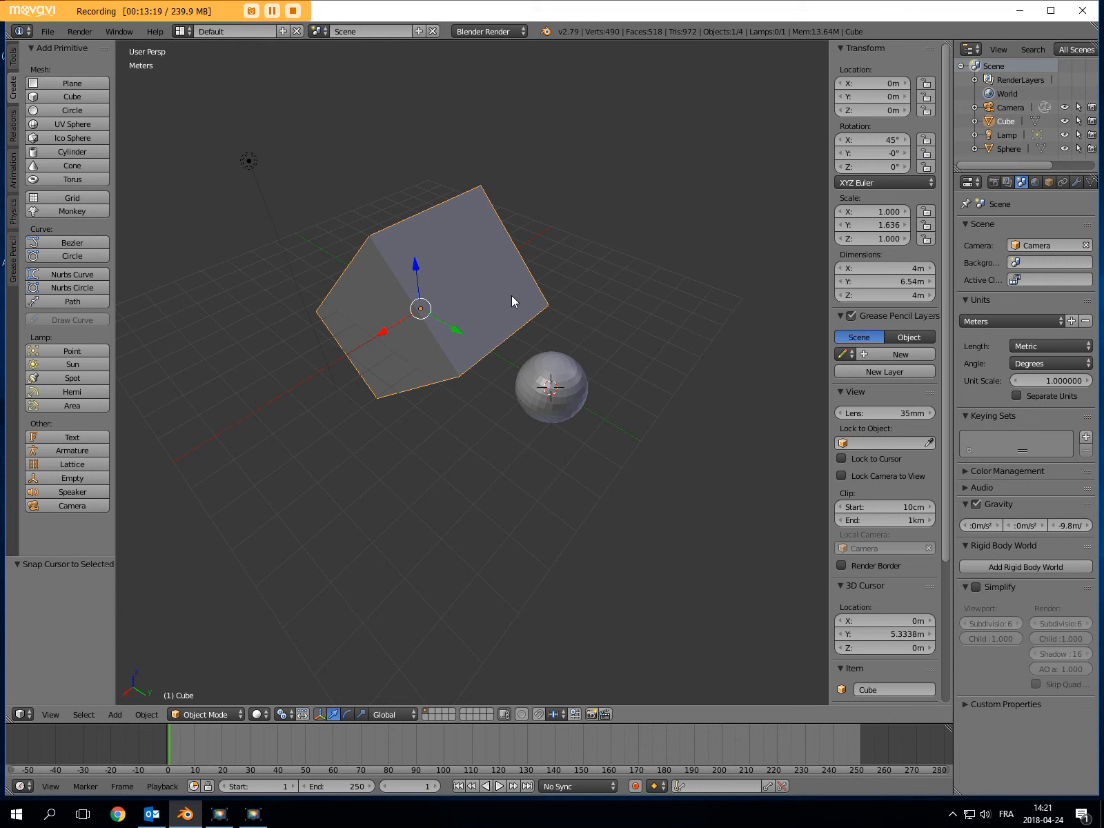
key("shift+s")
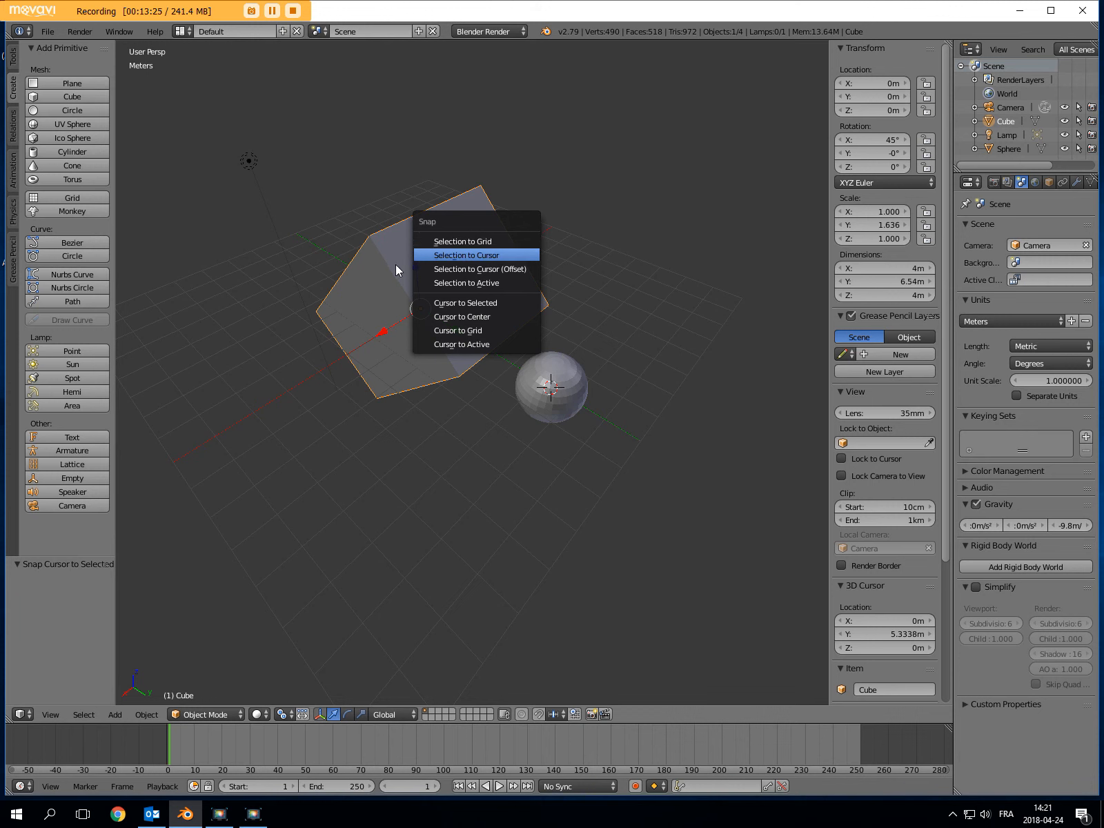
left_click(467, 256)
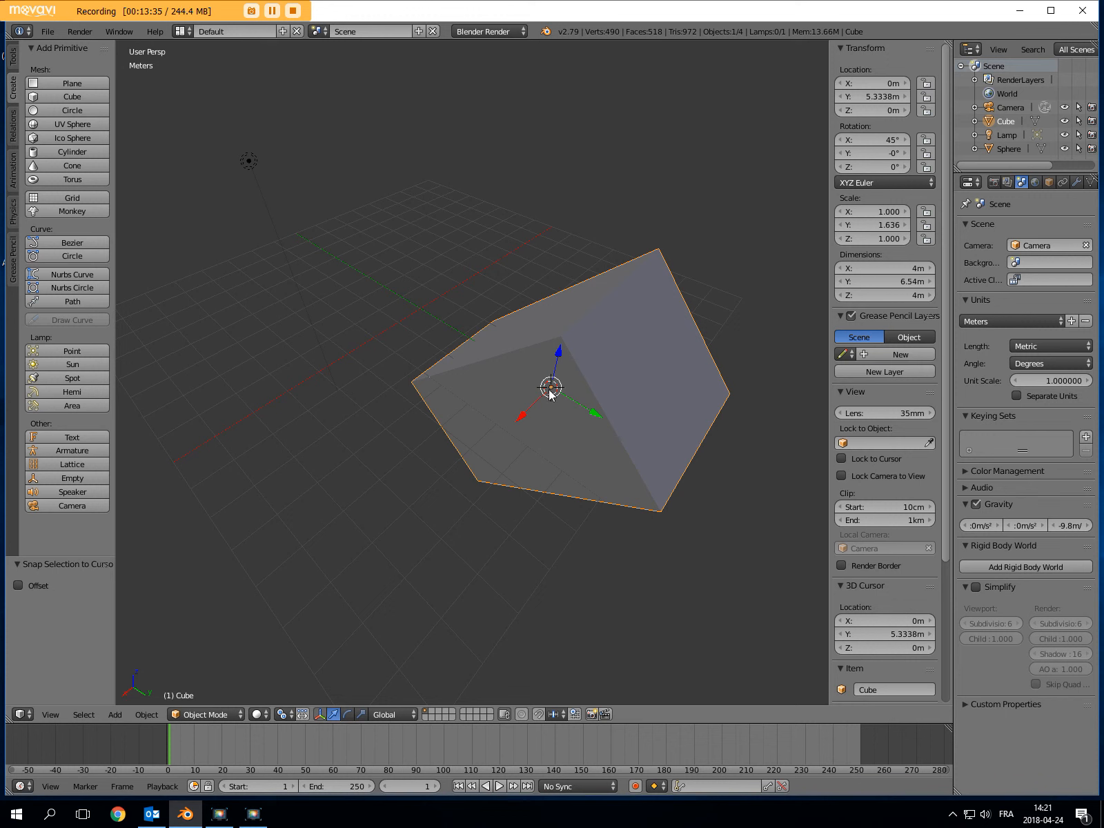
Switch the viewport shading to Wireframe and inspect the sphere inside the cube
middle_click_drag(625, 380, 603, 398)
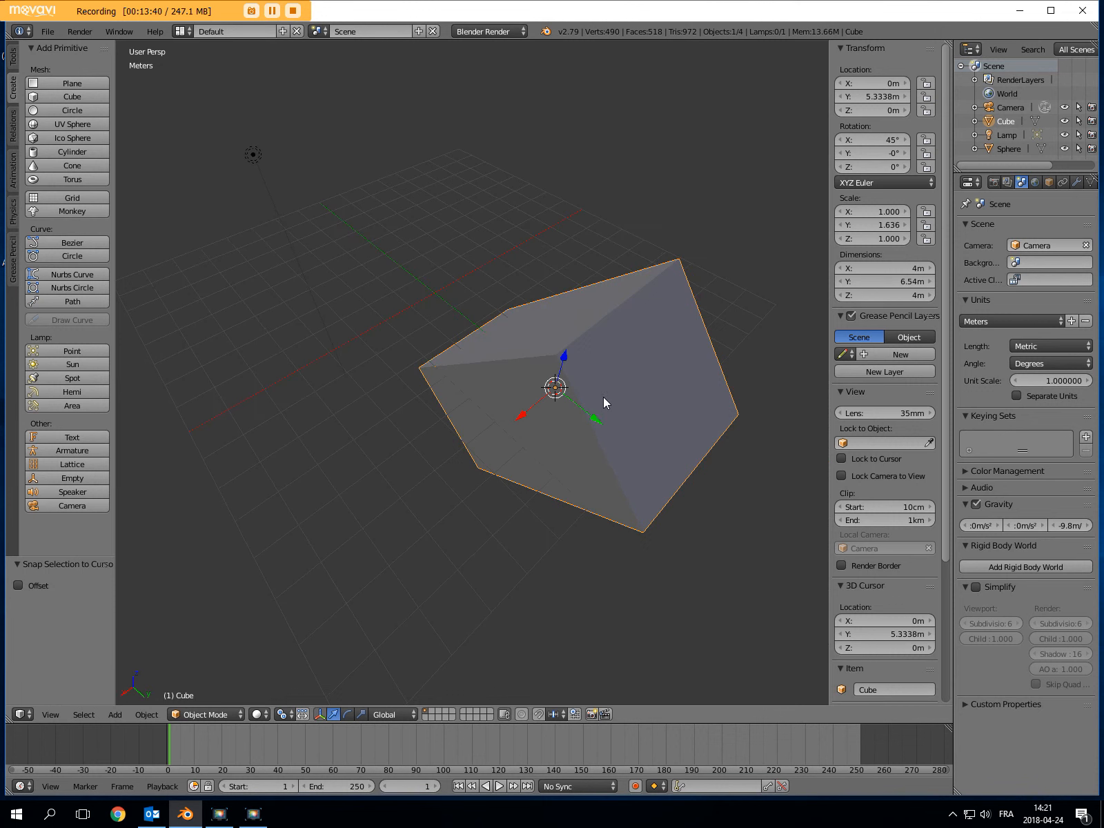
left_click(267, 715)
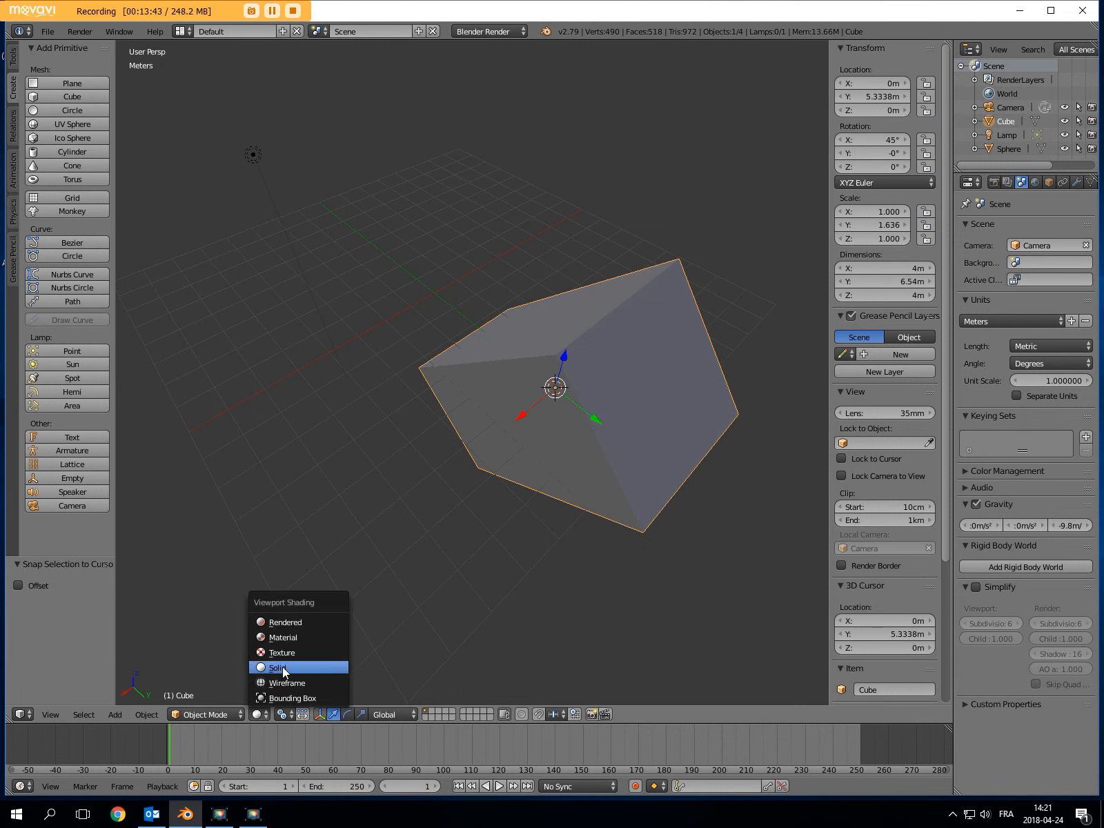
left_click(284, 684)
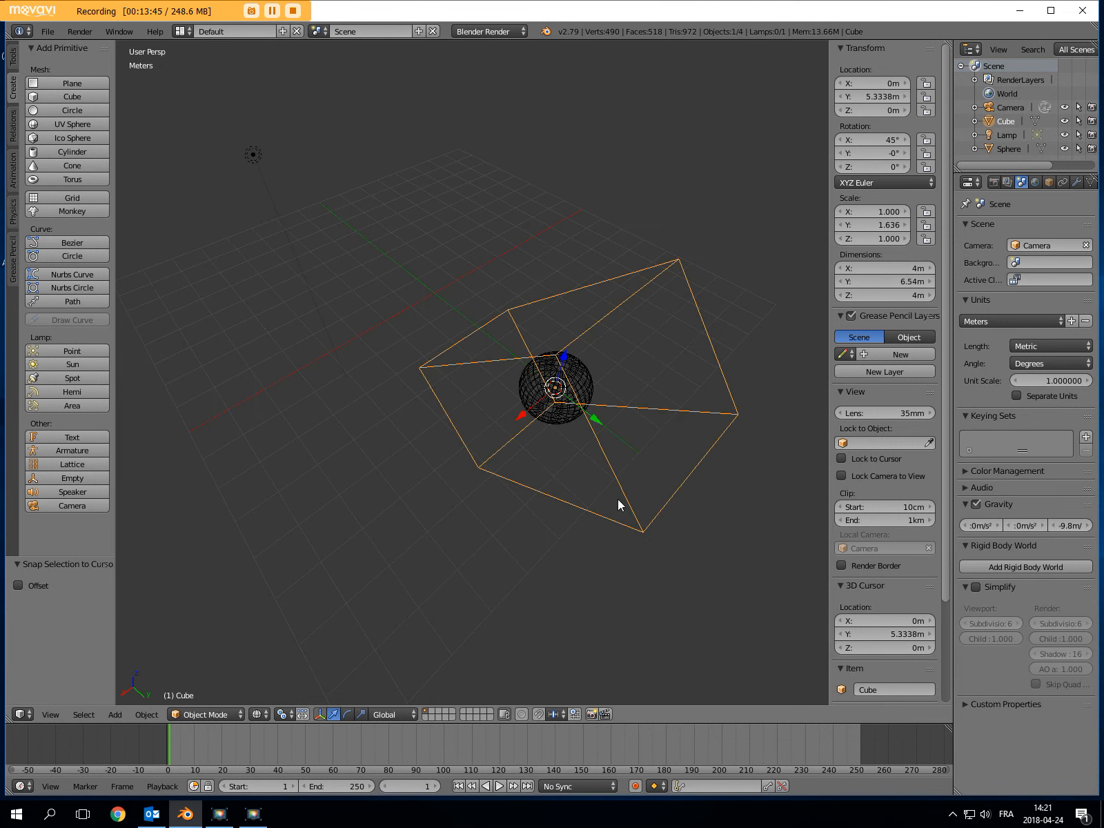
mouse_move(661, 410)
middle_mouse_down()
mouse_move(611, 367)
mouse_move(447, 295)
mouse_move(558, 324)
mouse_move(626, 370)
mouse_move(614, 402)
mouse_move(613, 371)
middle_mouse_up()
middle_click_drag(640, 365, 606, 371)
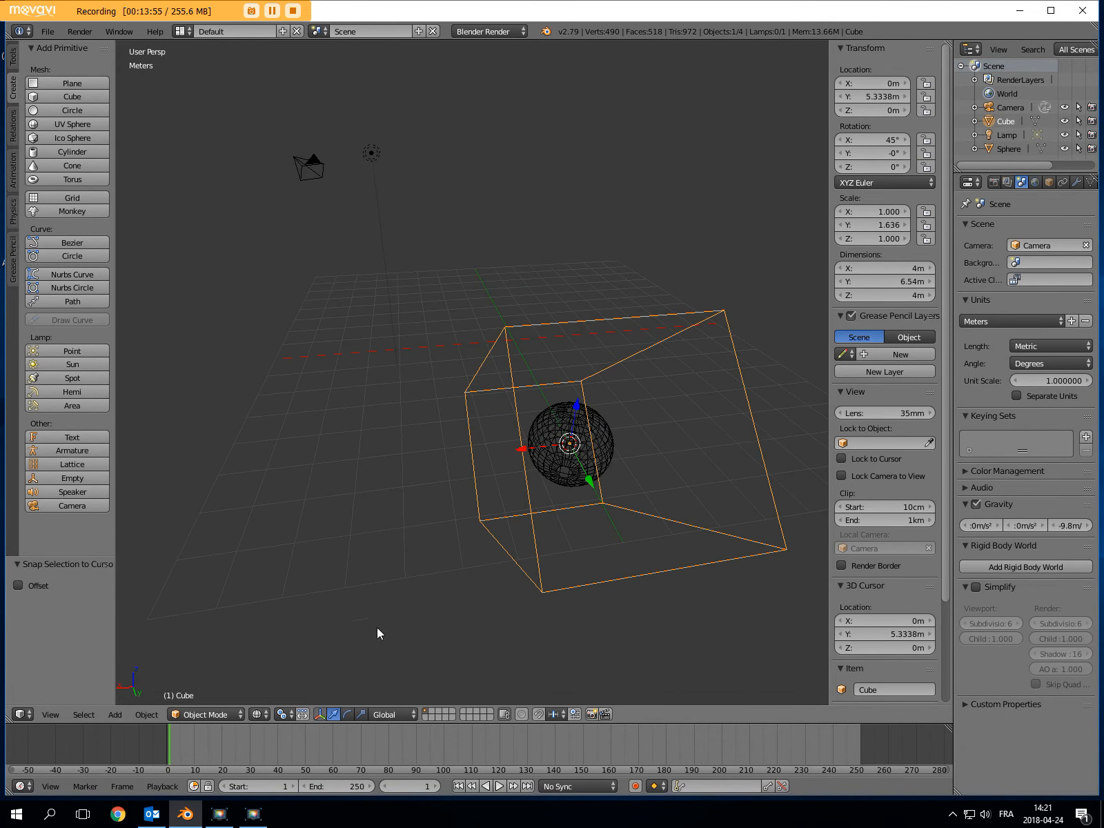
left_click(292, 718)
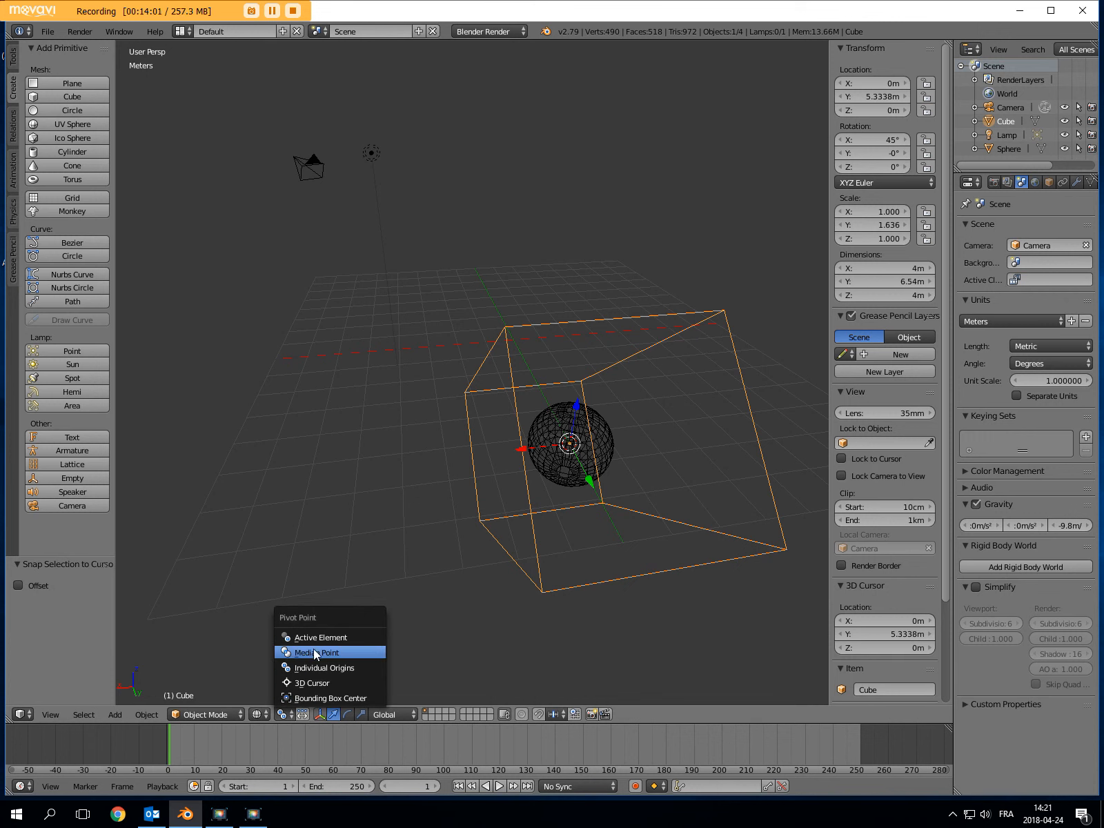
left_click(292, 716)
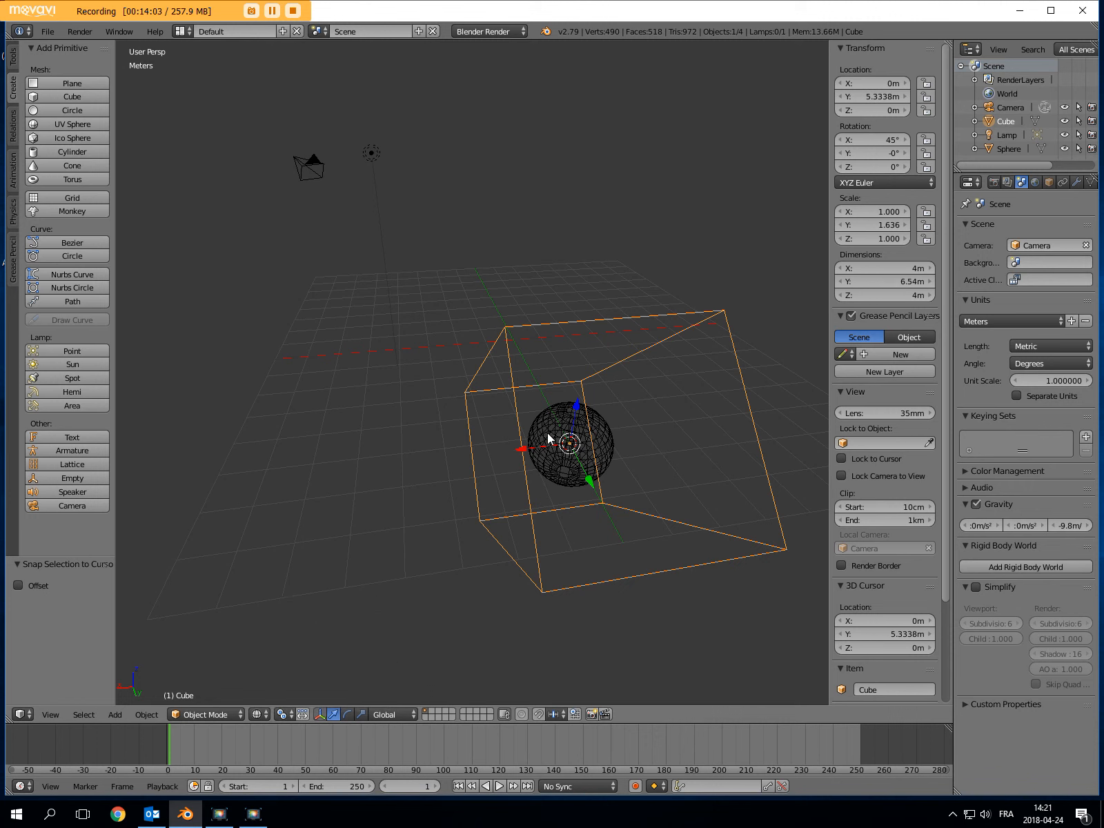
middle_click_drag(548, 436, 637, 433)
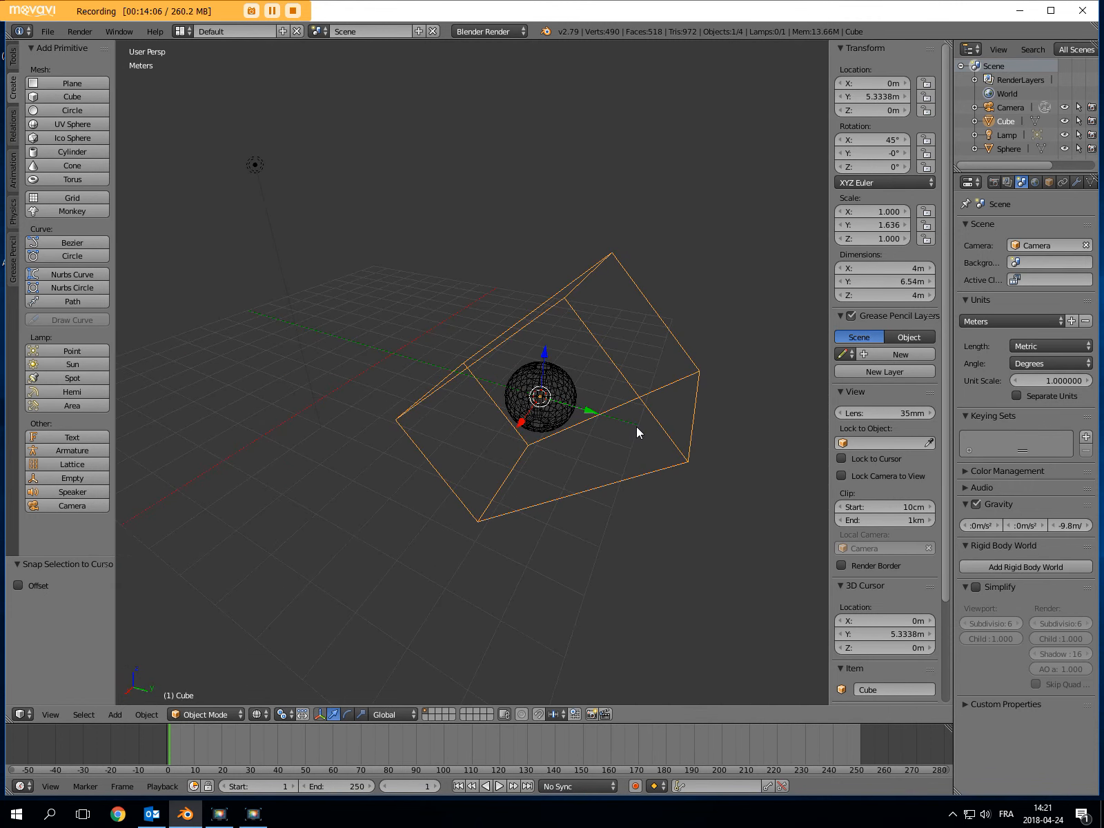
left_click(292, 716)
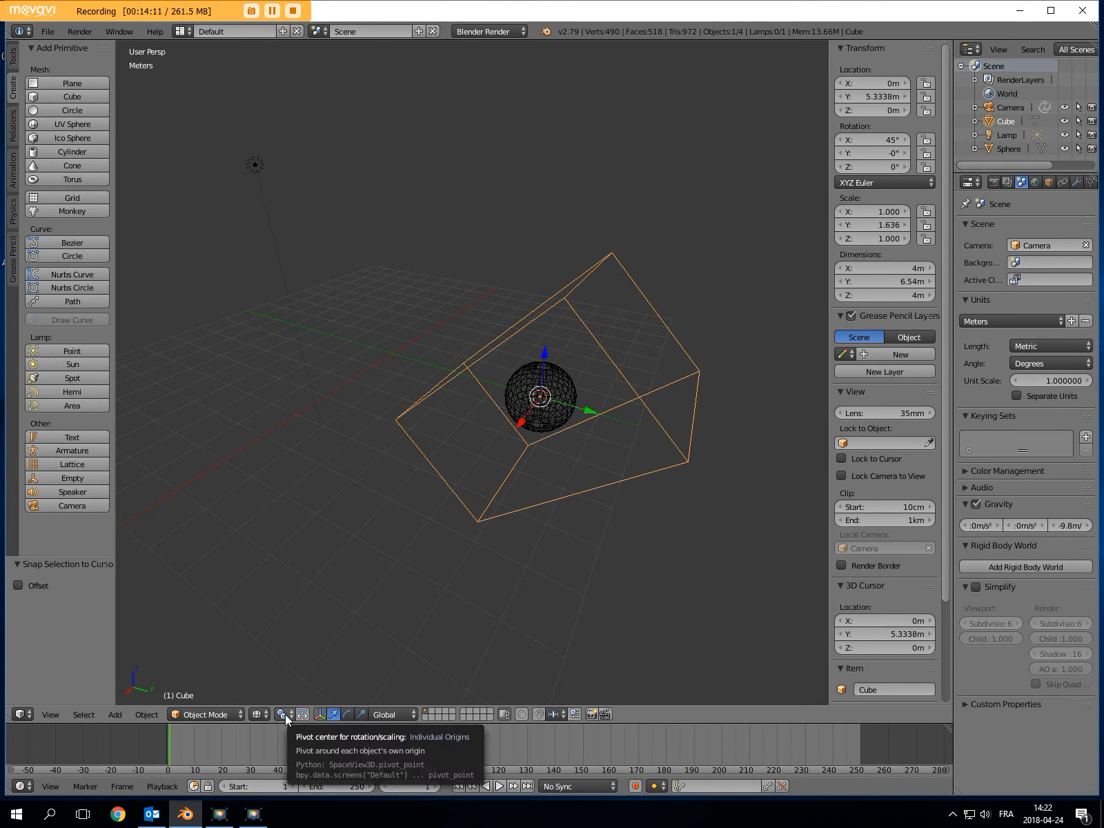
left_click(292, 714)
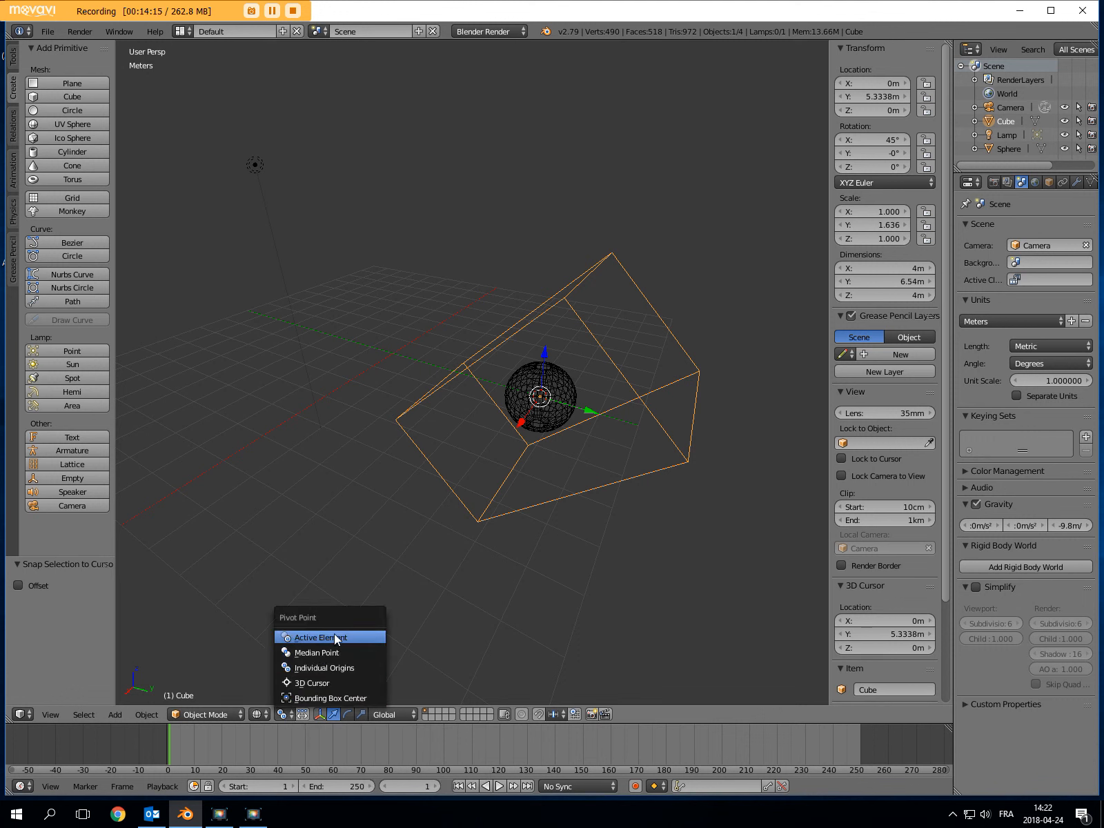
left_click(312, 683)
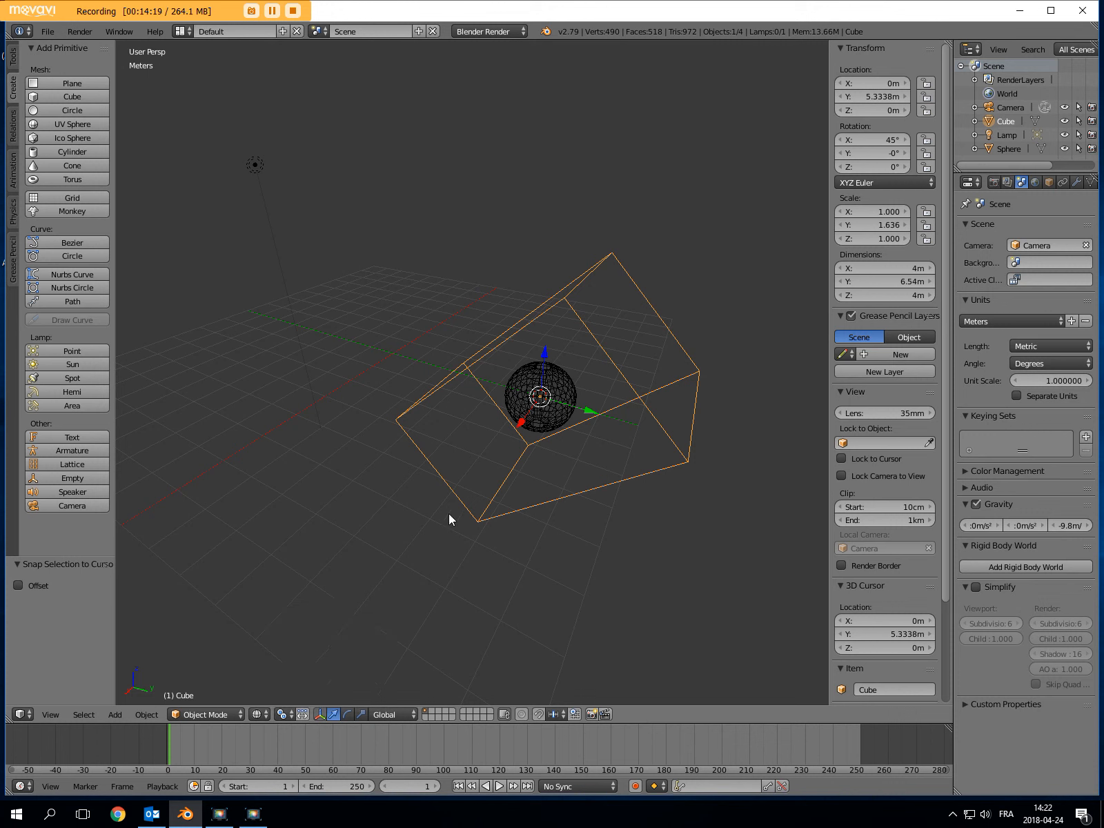
Place the 3D cursor outside the cube at about X 1.29 m, Y 1.96 m, Z 0.91 m, and compare Solid with Wireframe shading
left_click(414, 359)
left_click(266, 715)
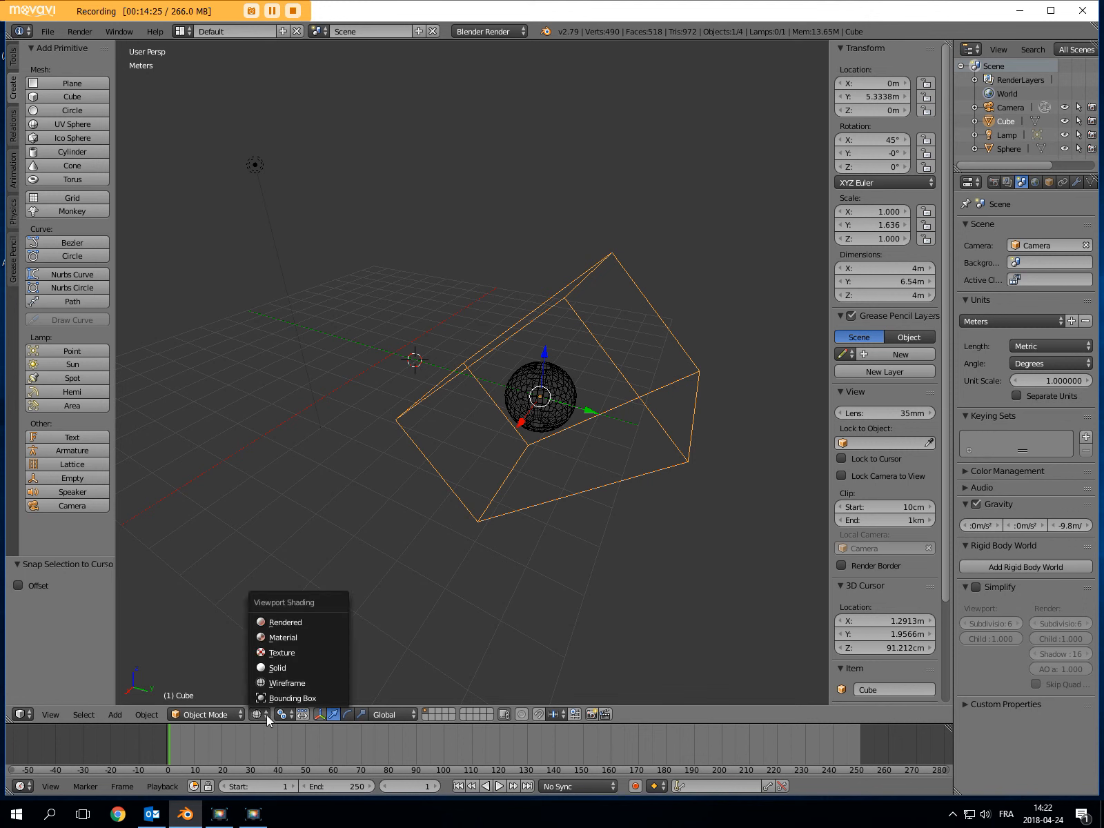
left_click(282, 661)
left_click(265, 715)
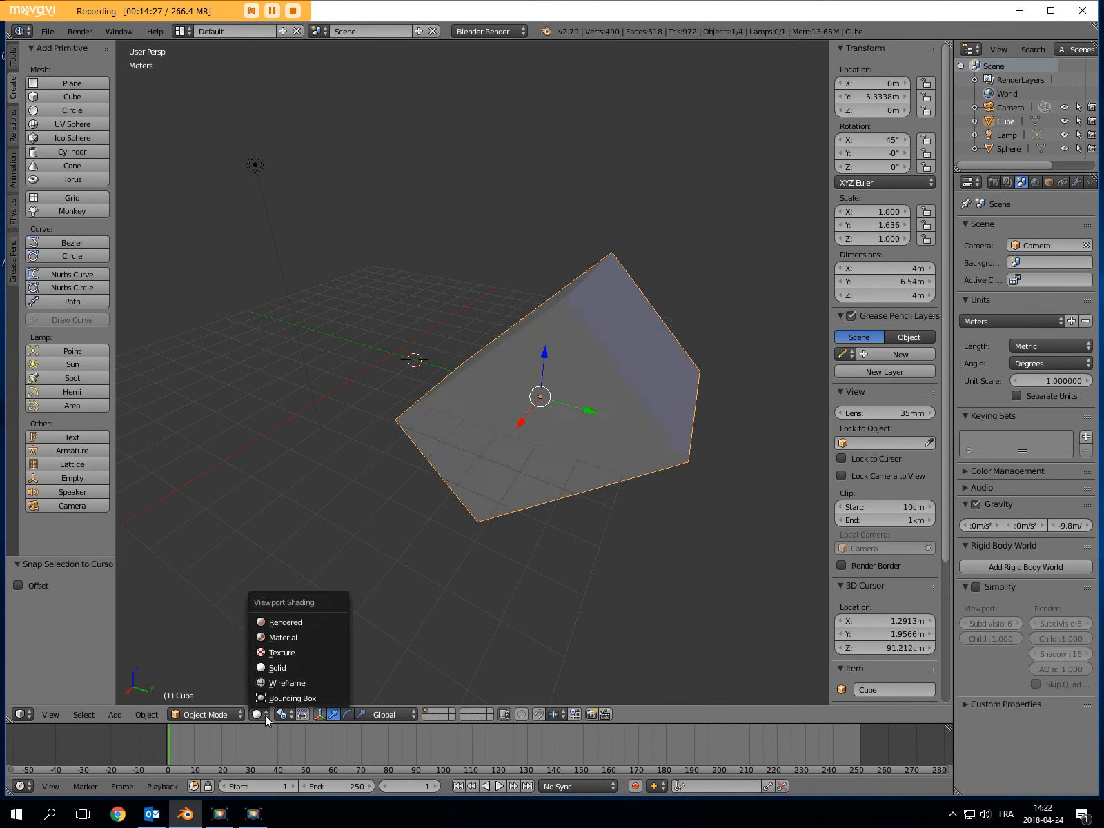
left_click(280, 682)
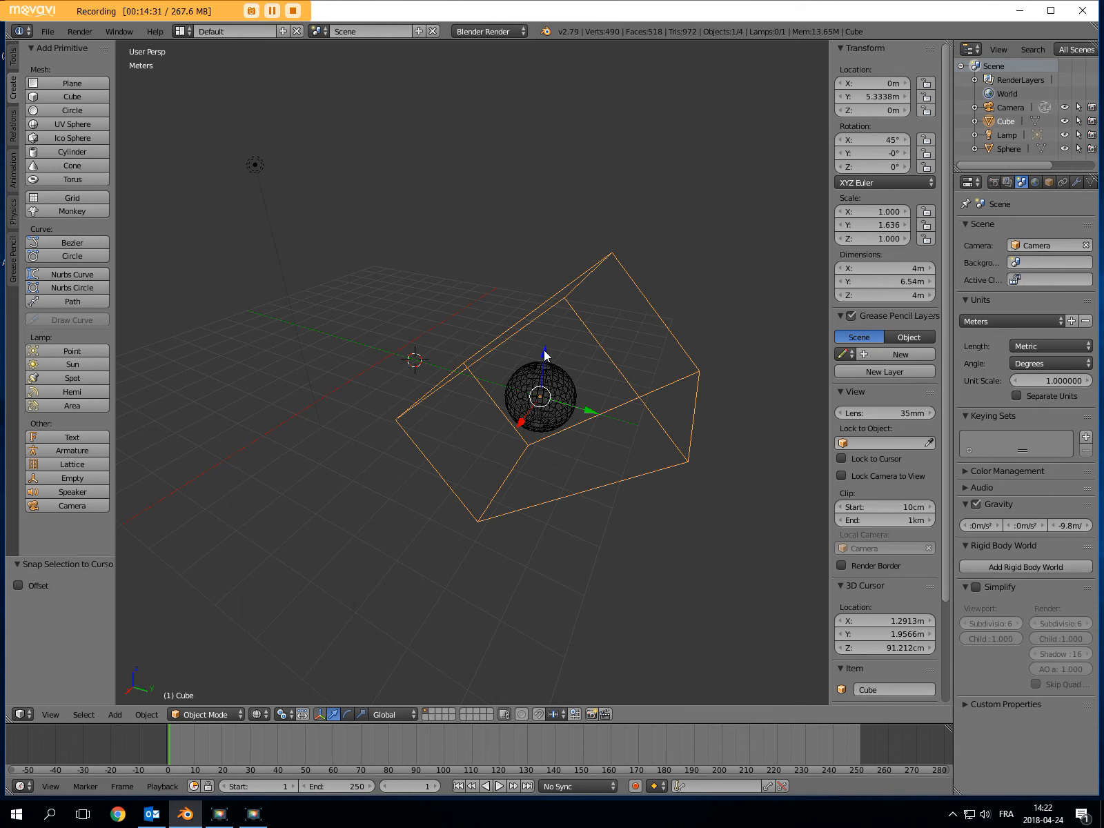
Move the cube down about 5.62 m along the Z axis and set the viewport shading to Solid
left_click_drag(543, 355, 538, 485)
mouse_move(618, 389)
middle_mouse_down()
mouse_move(552, 387)
mouse_move(510, 365)
mouse_move(631, 379)
middle_mouse_up()
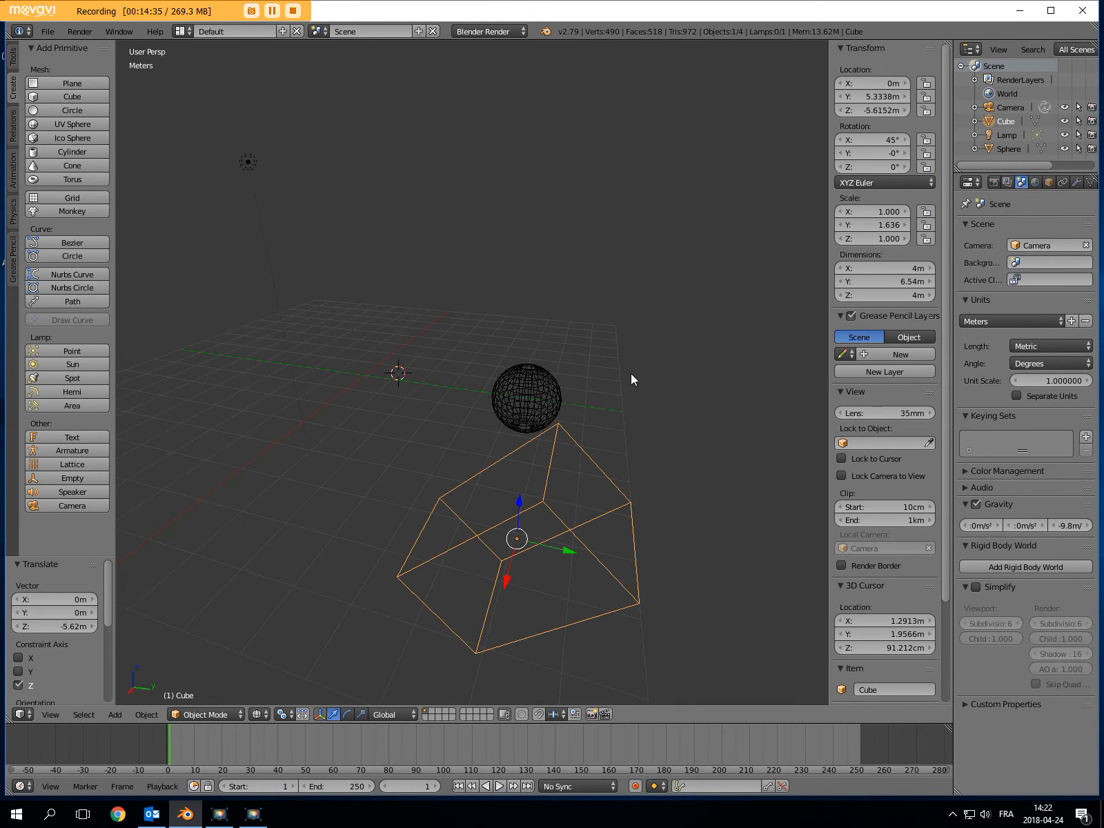
left_click(266, 715)
left_click(284, 667)
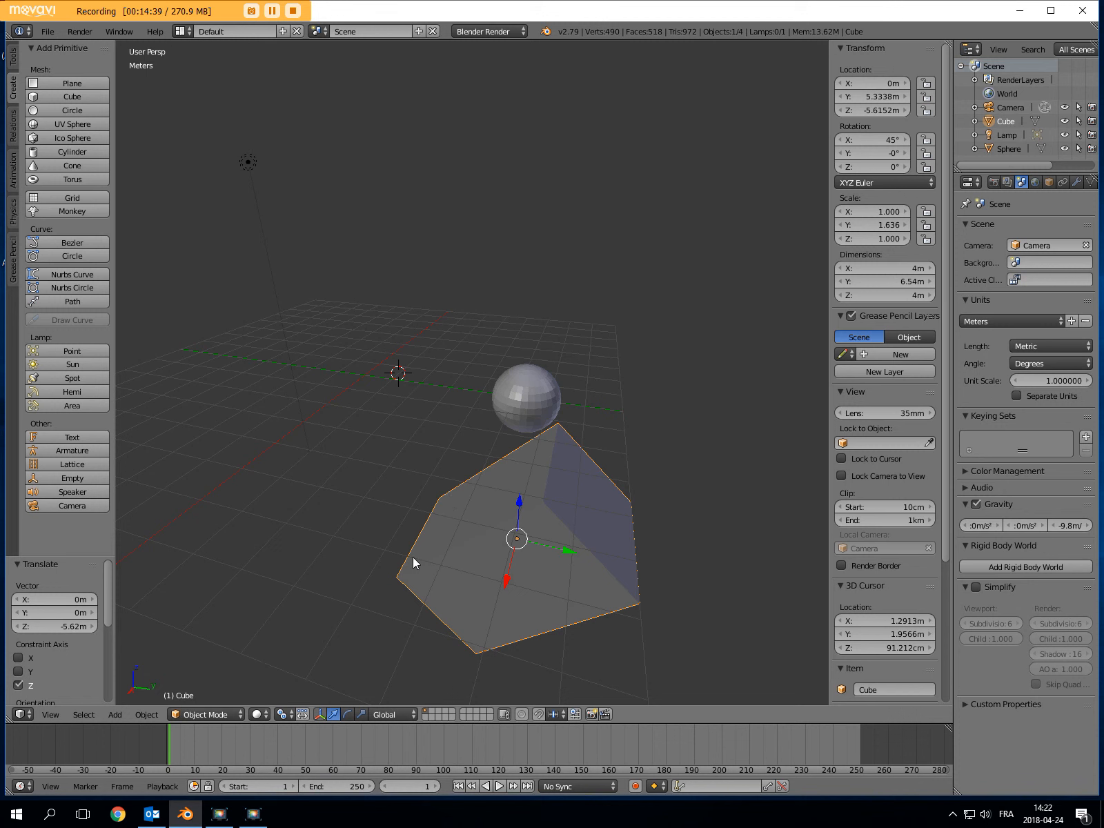
Set the pivot point to 3D Cursor and rotate the cube freehand about 8.6° around the global X axis
left_click(289, 717)
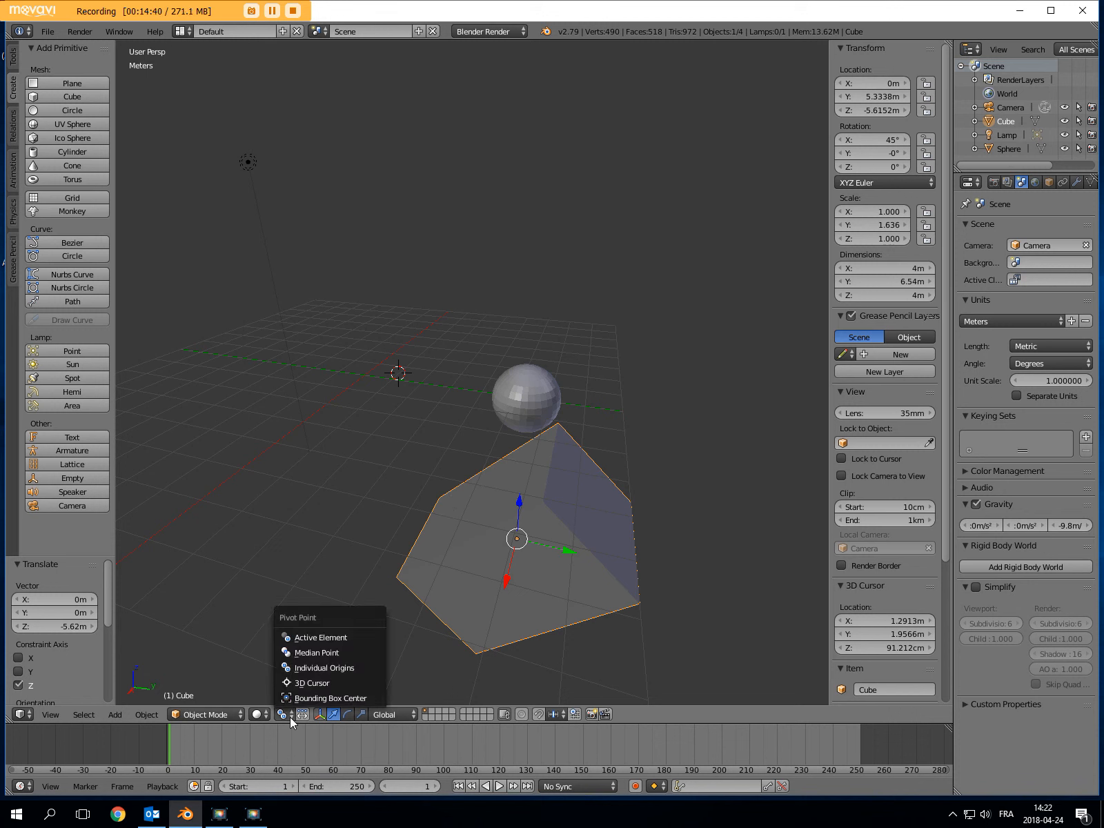
left_click(312, 684)
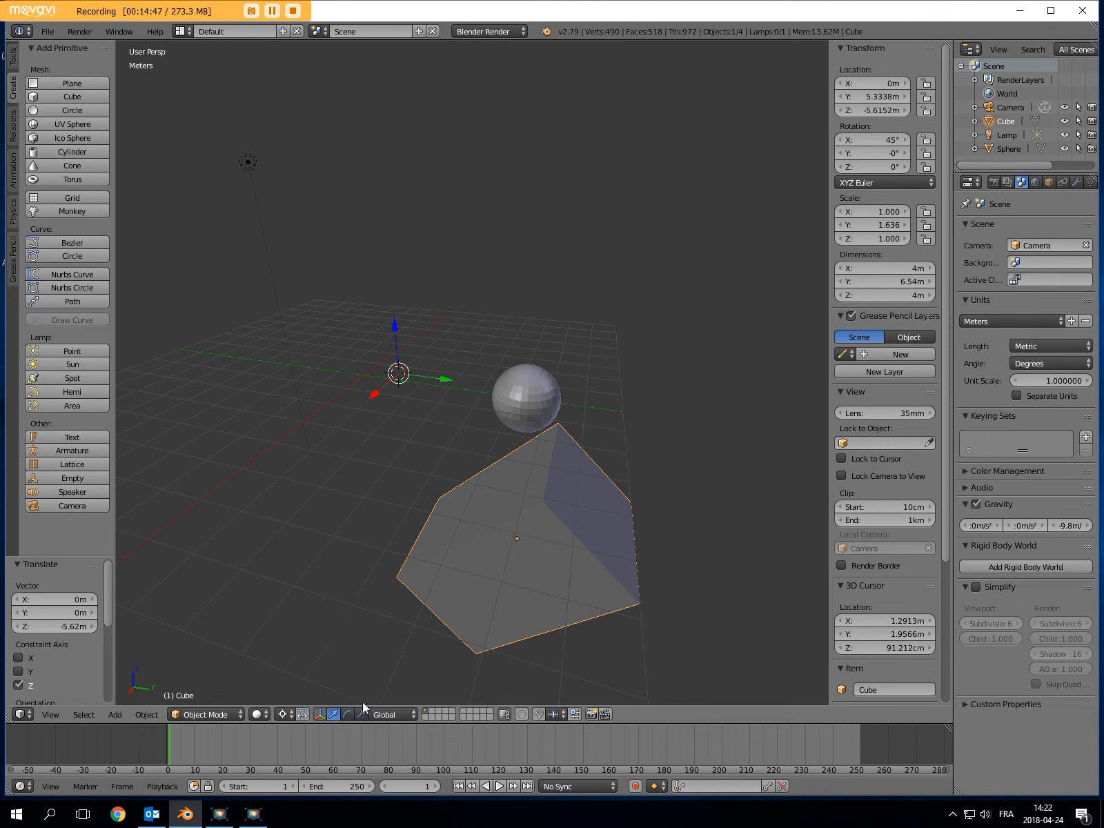
left_click(349, 715)
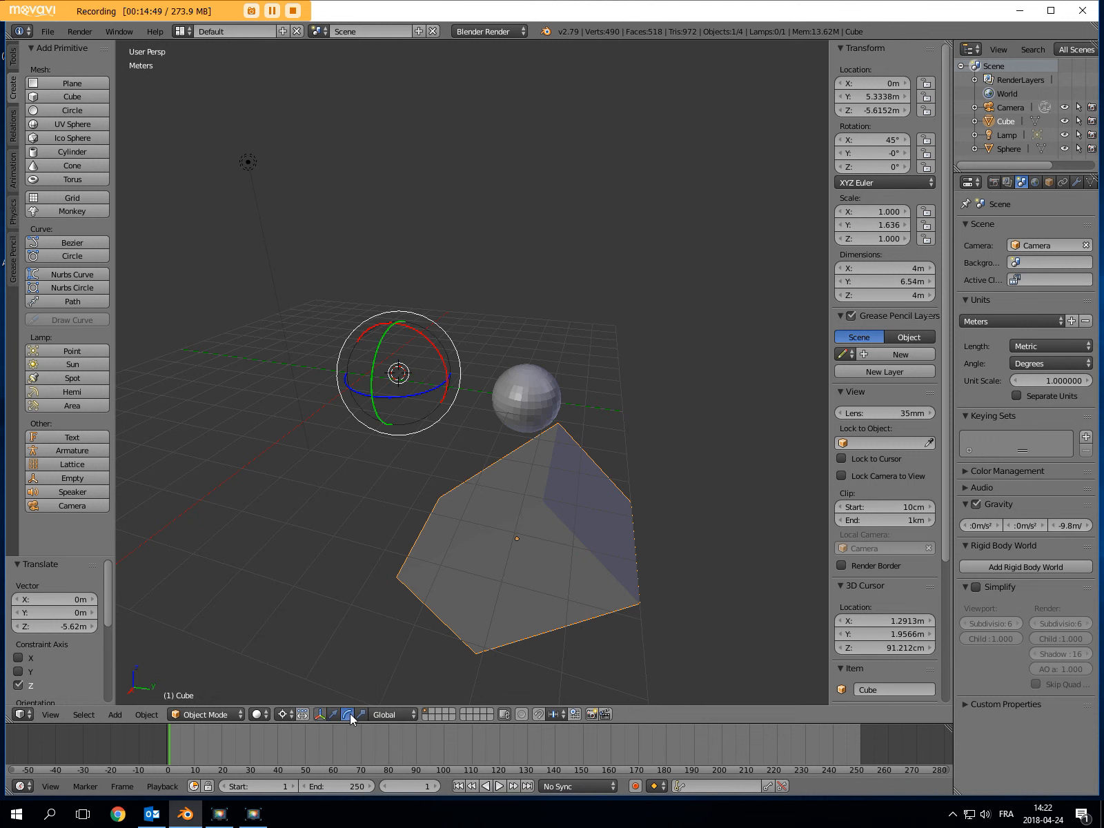
mouse_move(433, 347)
left_mouse_down()
mouse_move(401, 307)
mouse_move(343, 290)
mouse_move(418, 381)
mouse_move(442, 325)
left_mouse_up()
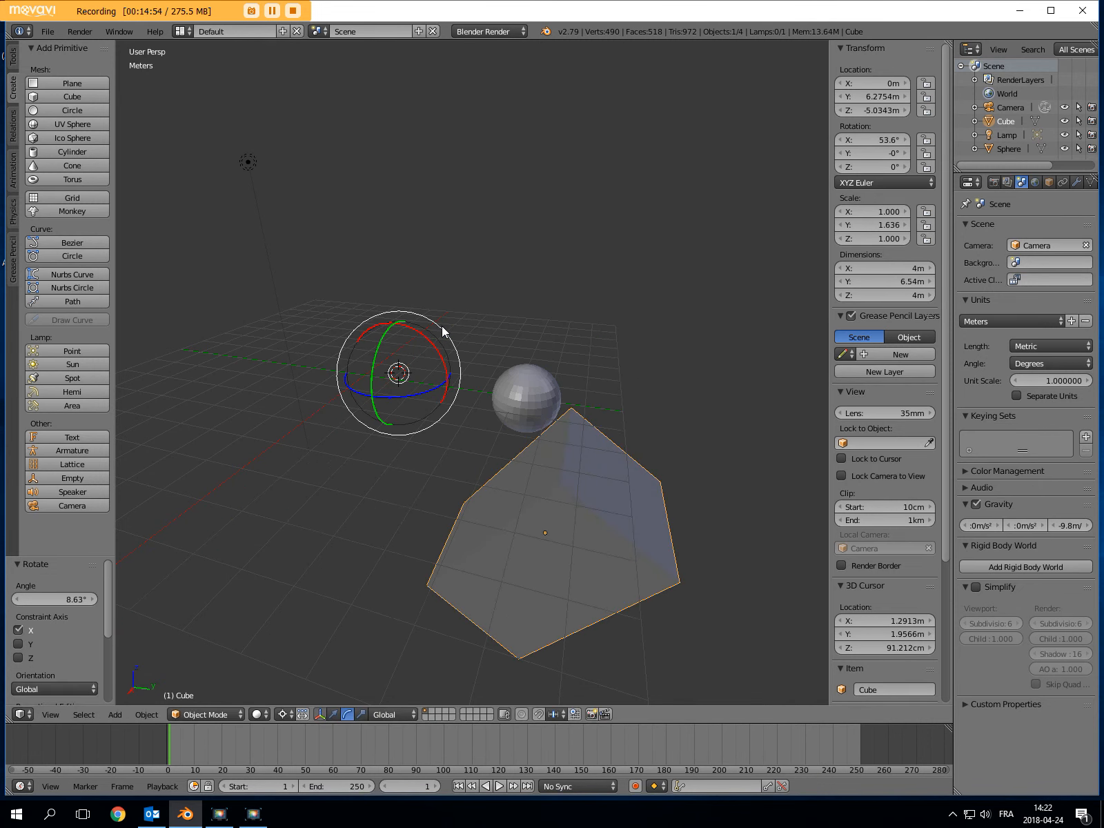
Add the sphere to the selection and rotate both objects about -3.3° around the X axis, pivoting on the 3D cursor
right_click(530, 392, "shift")
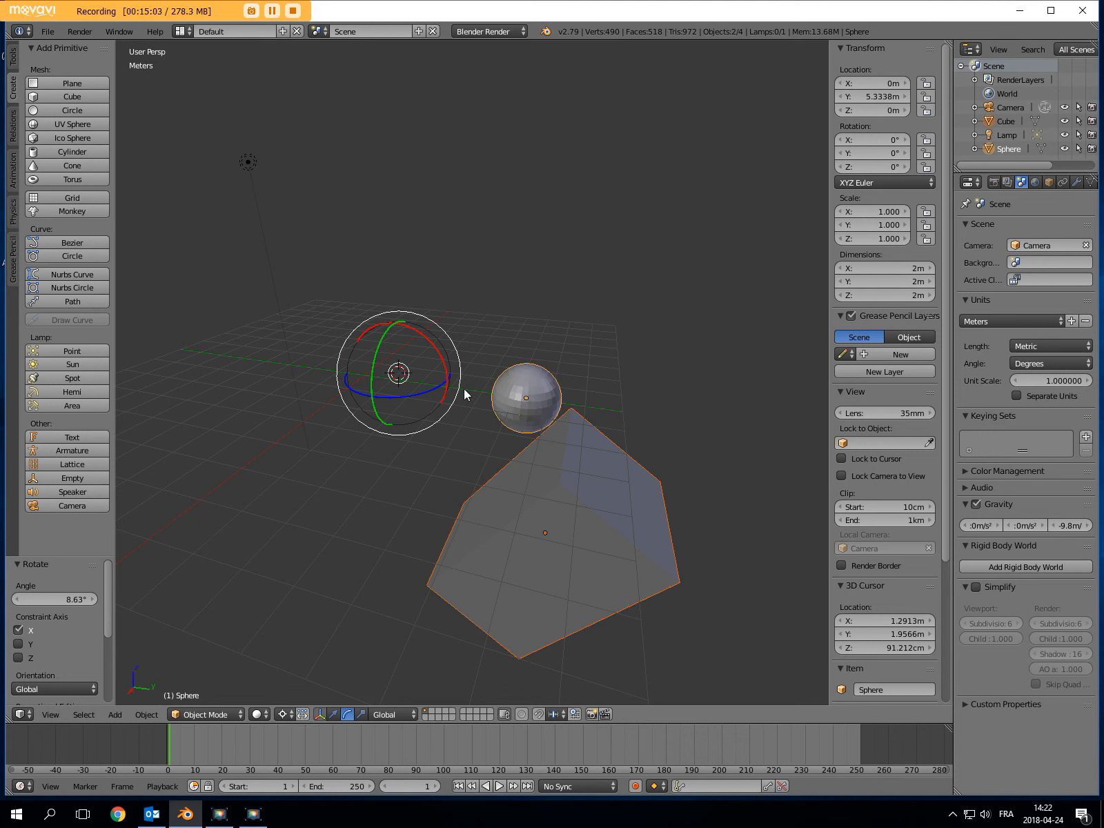
left_click_drag(443, 359, 415, 369)
key("ctrl+space")
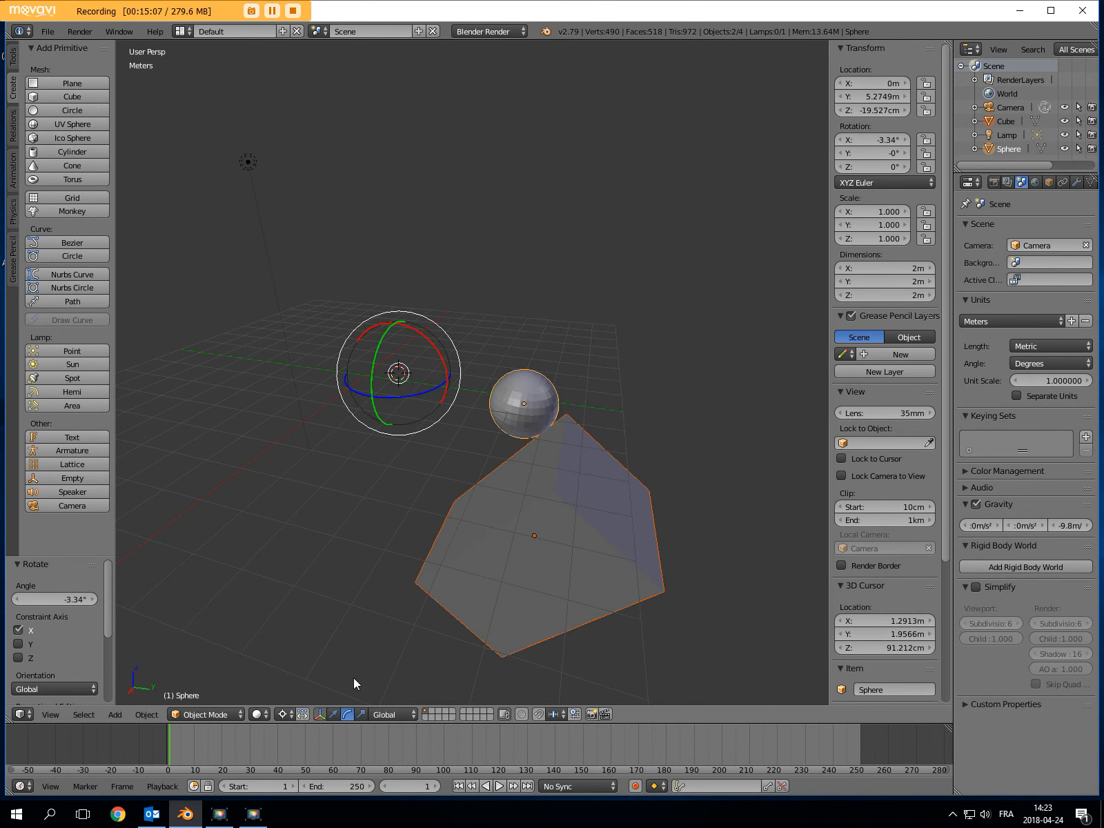
Set the pivot point to Individual Origins and rotate the sphere and cube together about 99.9° around the X axis
right_click(539, 401)
left_click(286, 715)
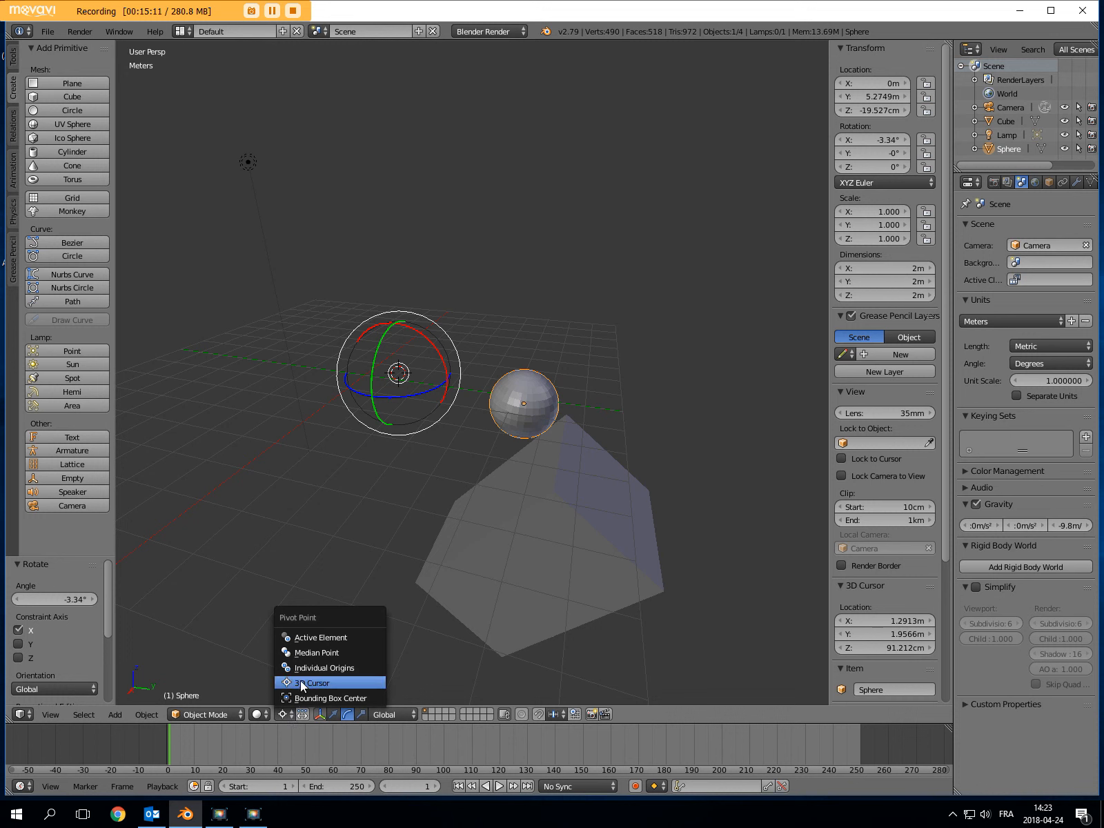
left_click(301, 683)
left_click(293, 713)
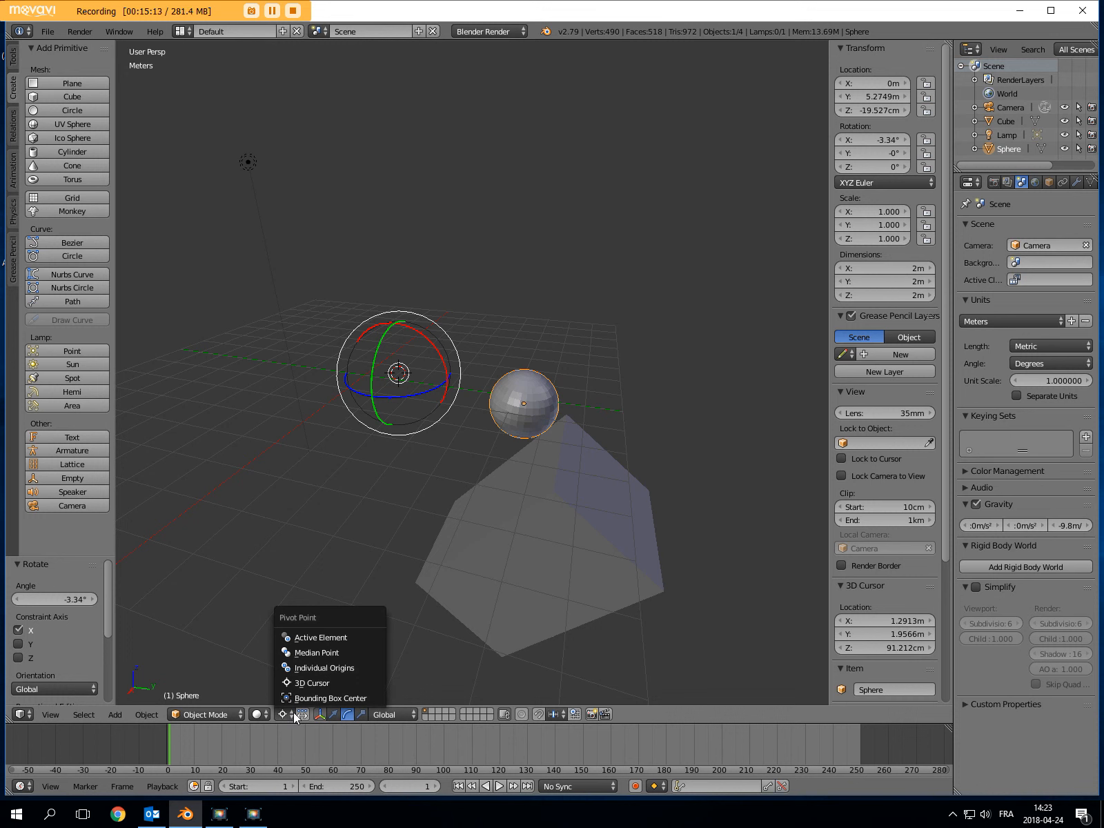
left_click(322, 668)
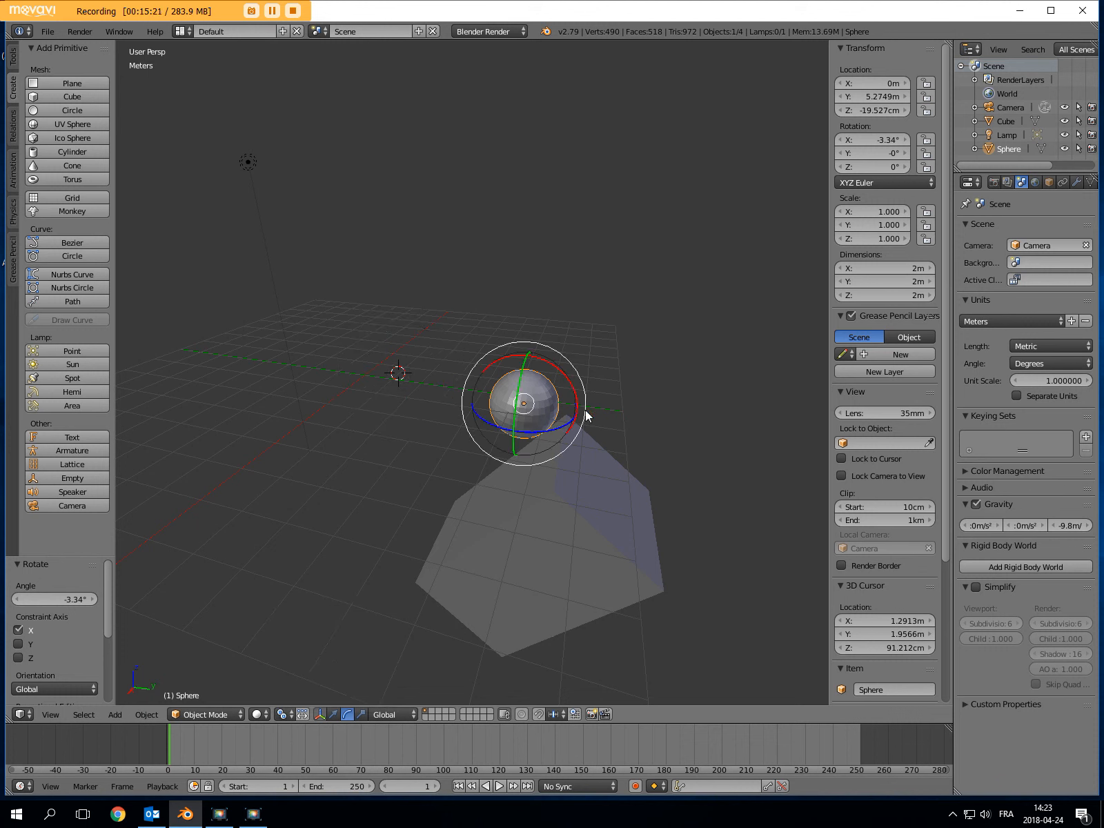
right_click(560, 495, "shift")
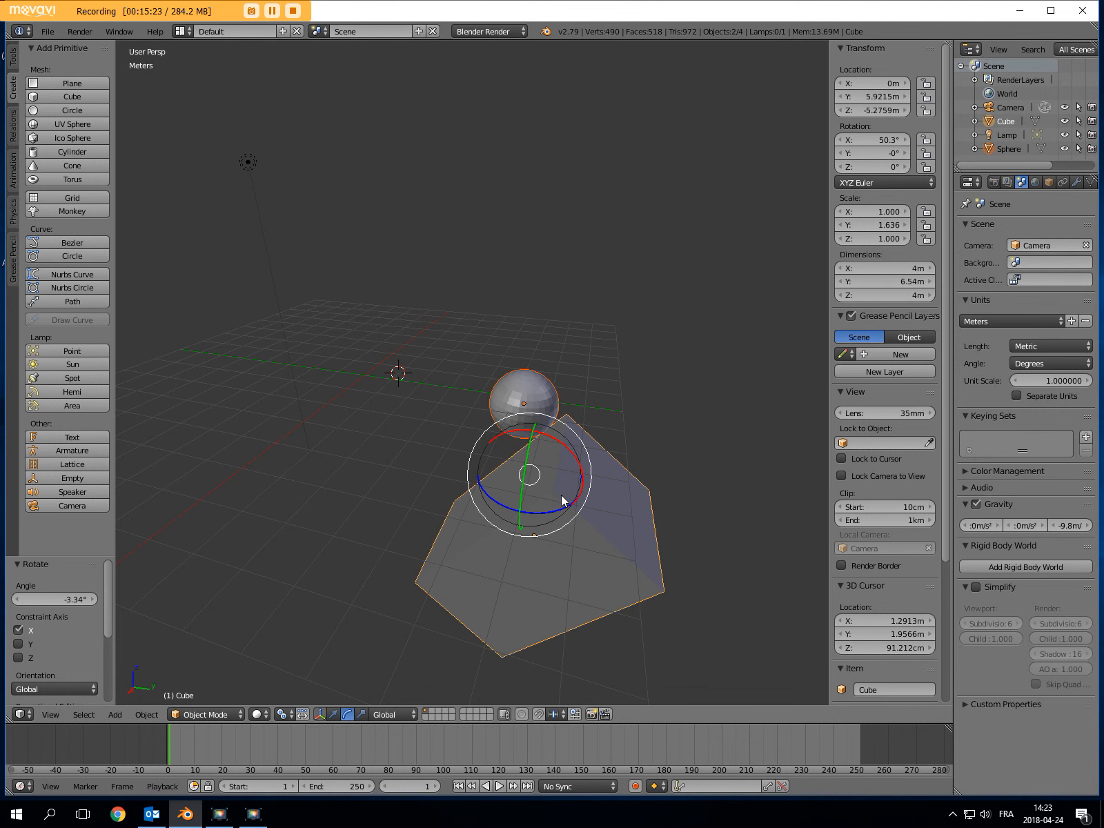
left_click_drag(561, 440, 450, 437)
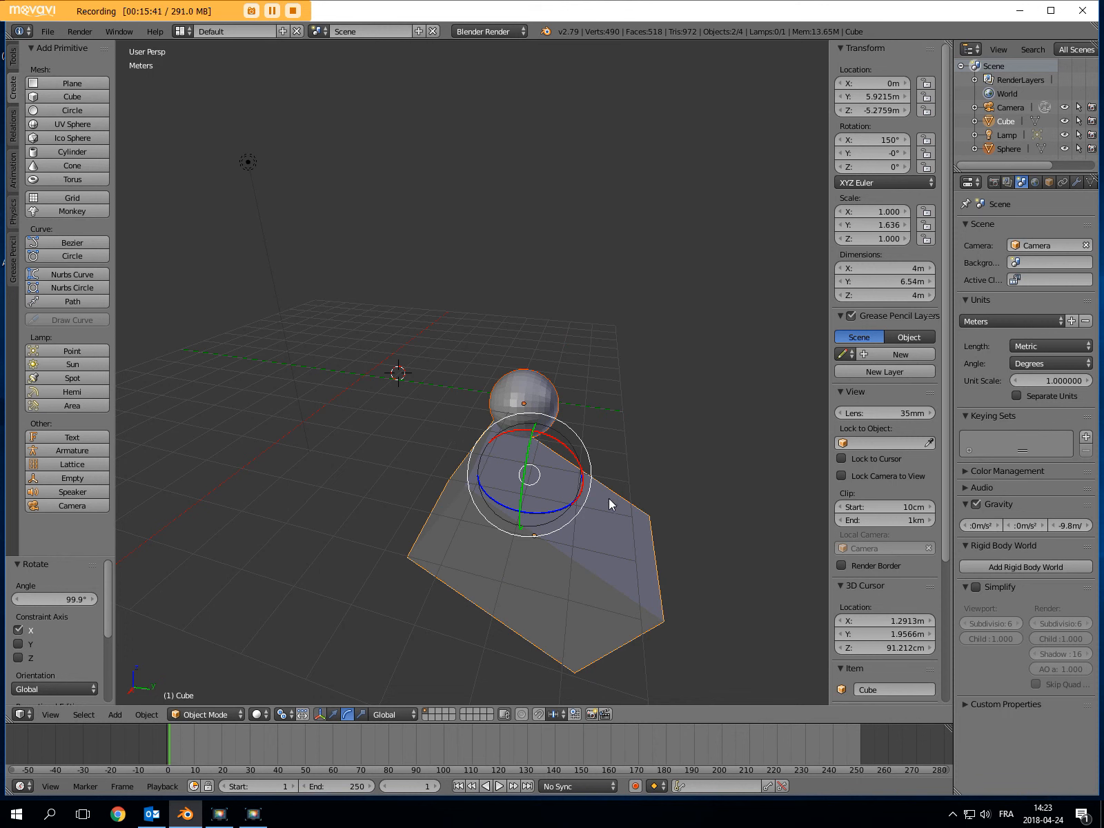
With only the sphere selected and the translate manipulator active, move it freehand about -2.78 m in Y and 0.92 m in X, and scale it by about 1.48
right_click(552, 392)
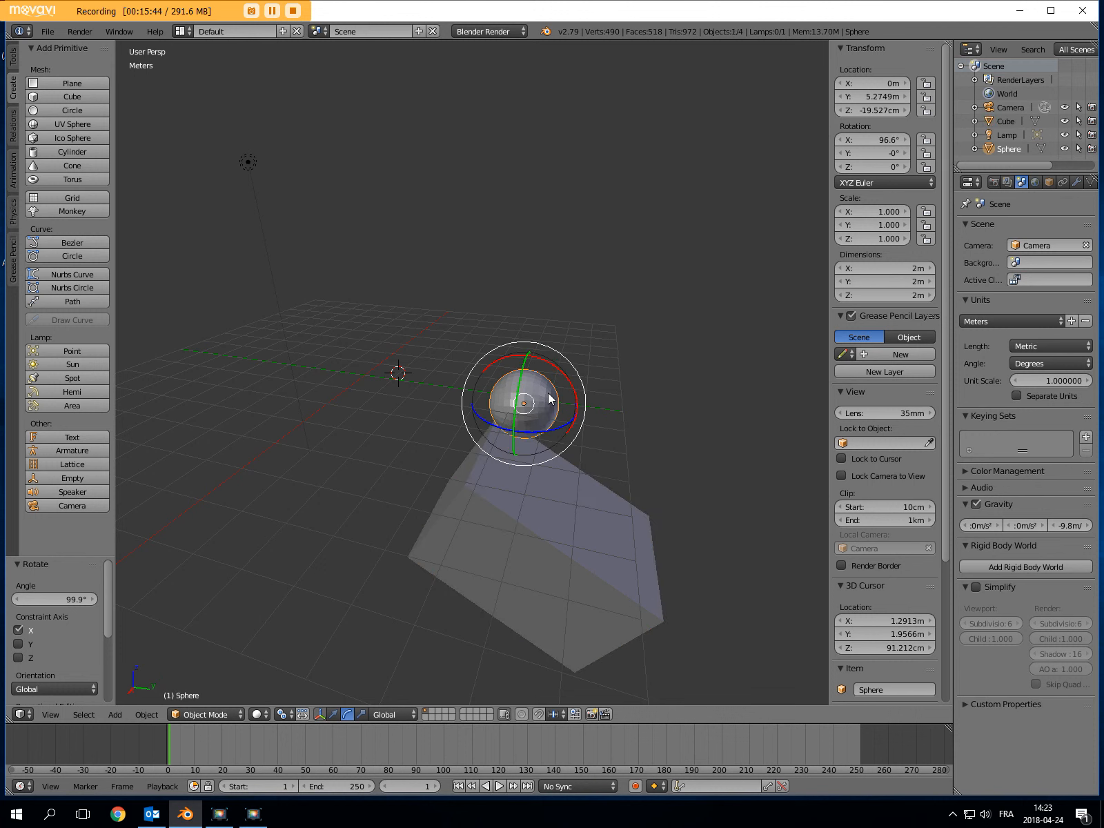
left_click(334, 714)
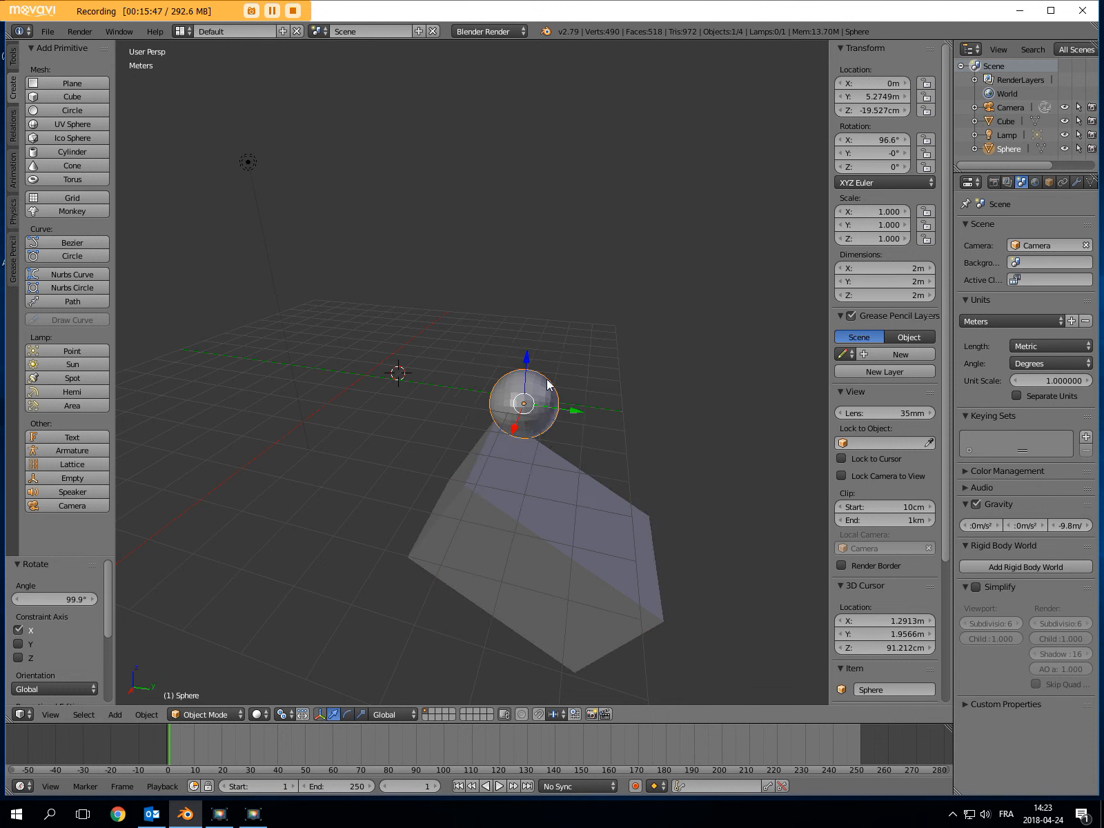
key("g")
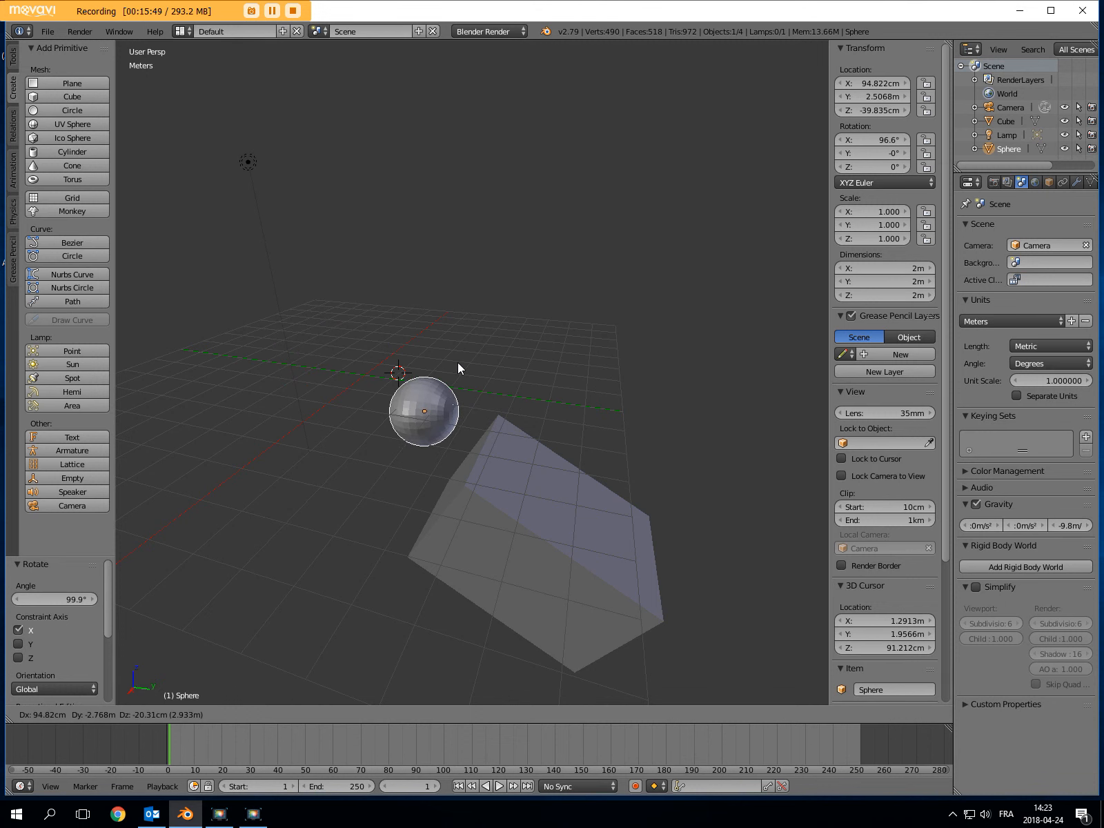
left_click(457, 361)
key("s")
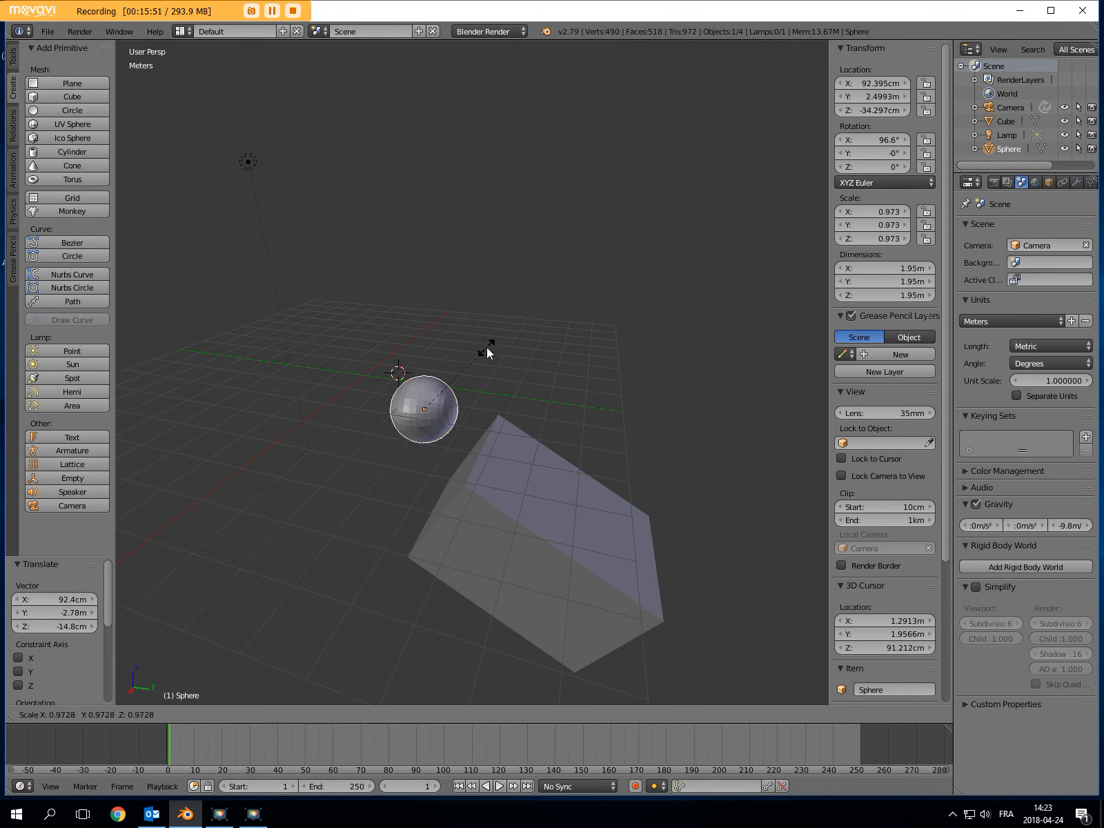
left_click(517, 315)
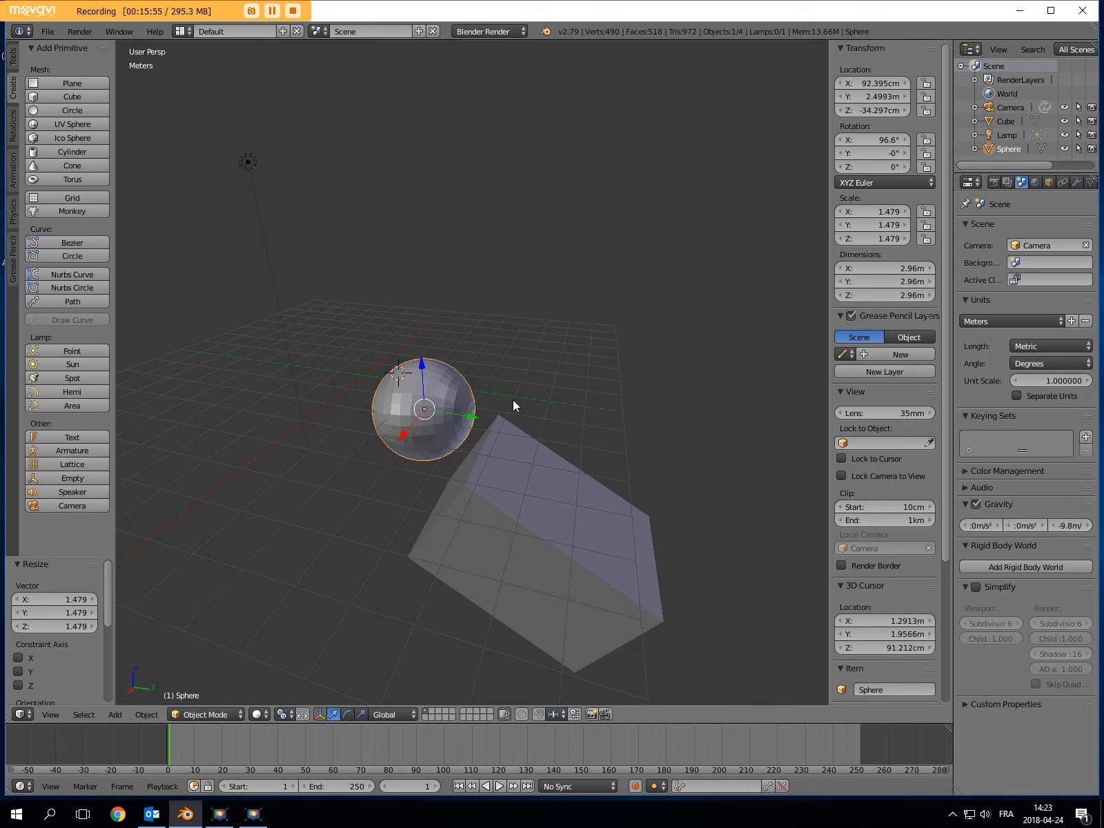